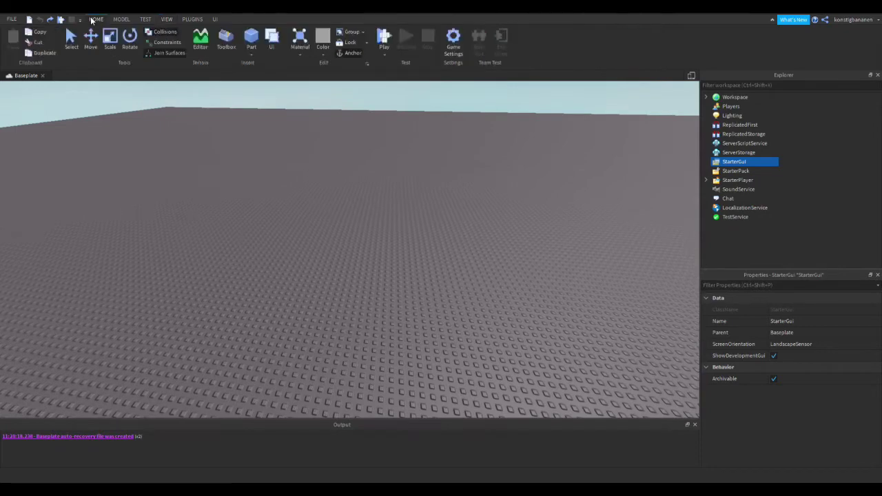
# - Insert a ScreenGui into StarterGui and rename it ShopGui
pyautogui.scroll(3, 515, 211)
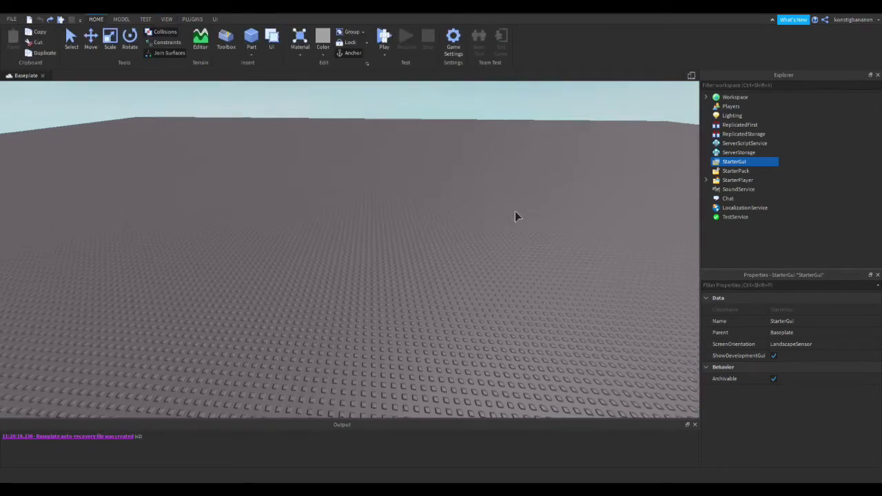
pyautogui.click(752, 162)
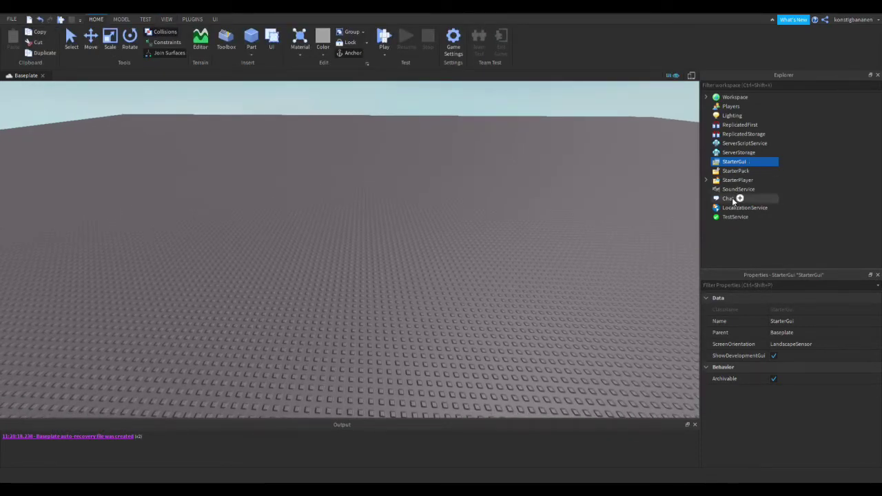
pyautogui.click(733, 200)
pyautogui.click(738, 172)
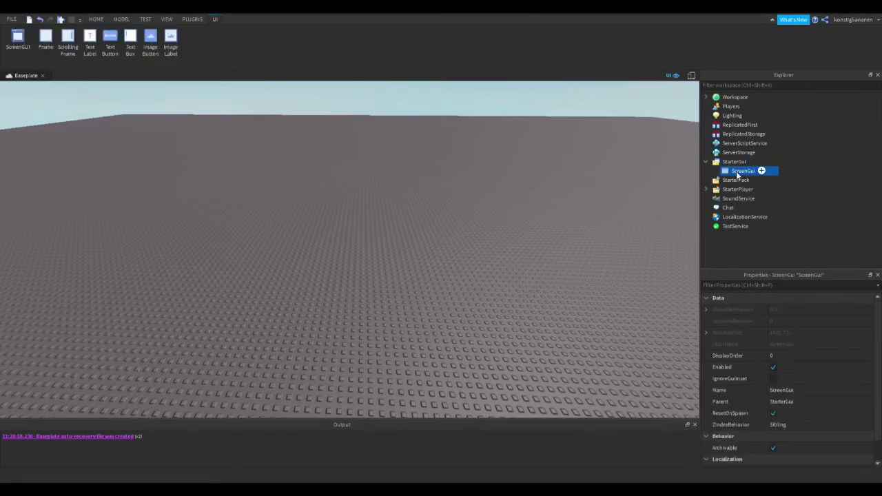
pyautogui.click(738, 172)
pyautogui.write('ShopGui')
pyautogui.press('Return')
# - Insert a Frame into ShopGui and rename it Shop
pyautogui.click(748, 180)
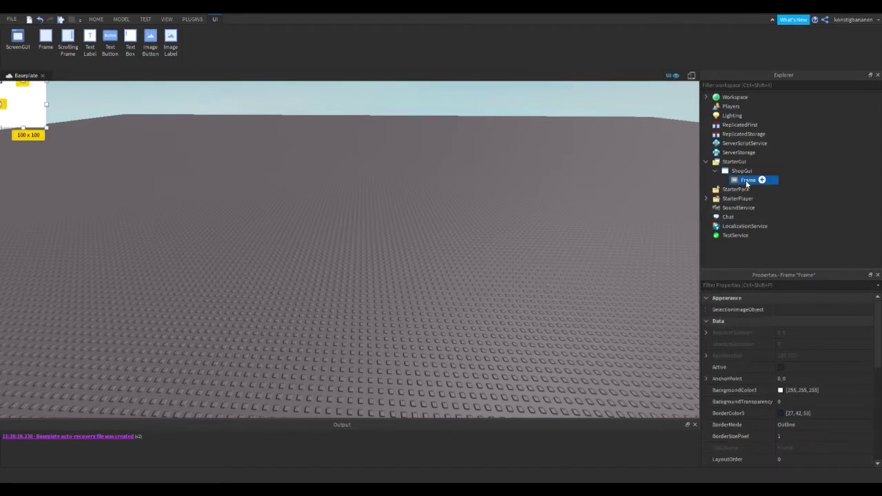
pyautogui.doubleClick(750, 181)
pyautogui.write('Shop')
pyautogui.press('Return')
# - Enlarge the Shop frame to about 1094 x 579 pixels and set its Position to {0.5, 0},{0.5, 0}
pyautogui.moveTo(14, 107); pyautogui.dragTo(93, 117)
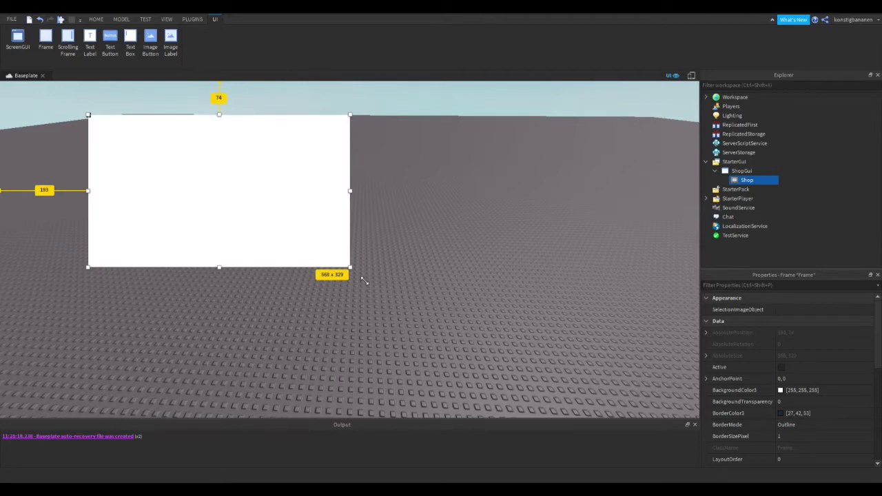
pyautogui.moveTo(360, 283); pyautogui.dragTo(594, 385)
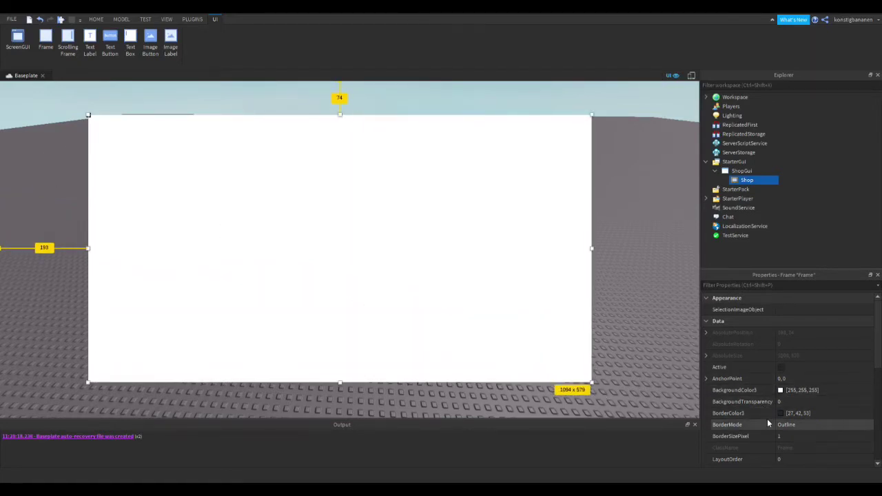
pyautogui.scroll(-1, 783, 396)
pyautogui.scroll(-1, 787, 424)
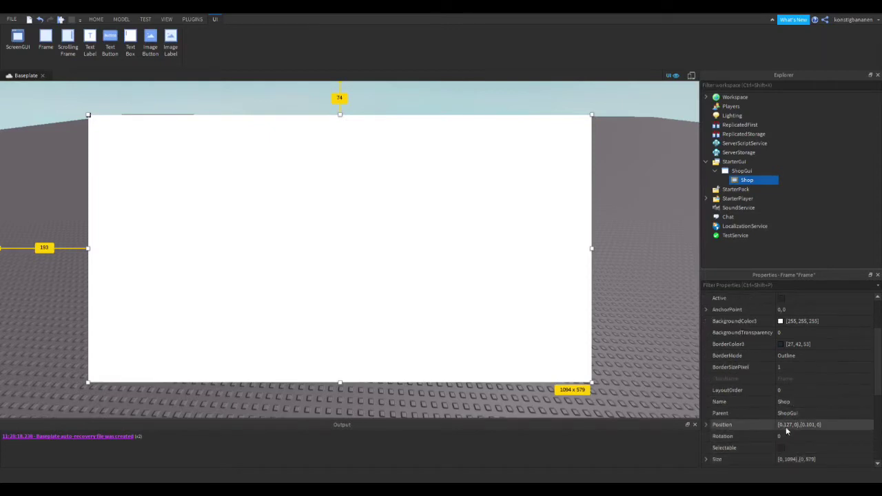
pyautogui.click(790, 425)
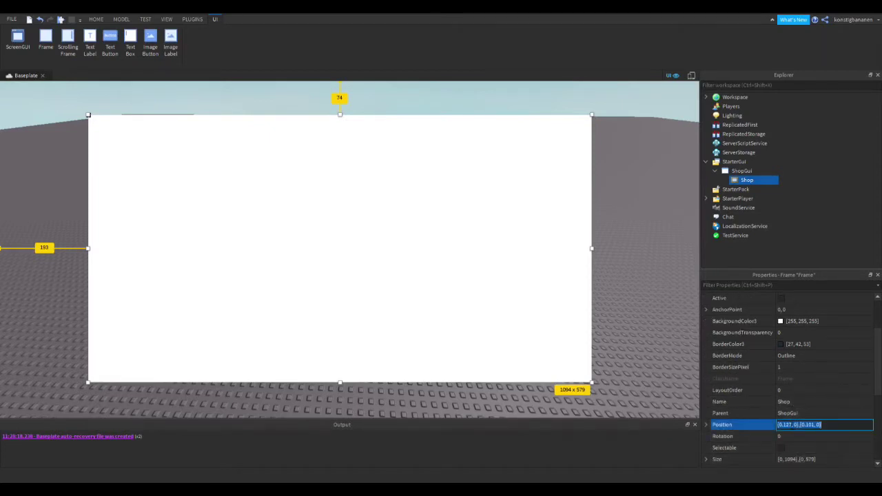
pyautogui.write('0.5,0,0.5,0')
pyautogui.press('Return')
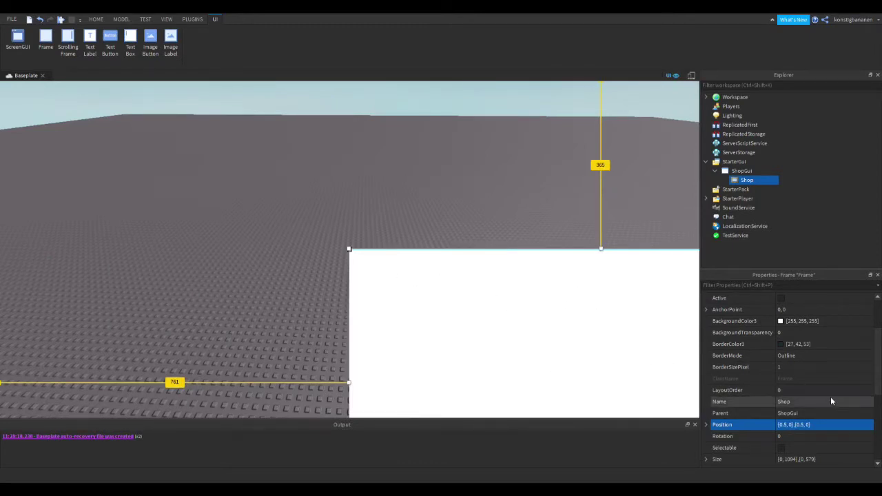
# - Set the Shop frame's AnchorPoint to 0.5, 0.5
pyautogui.scroll(3, 823, 392)
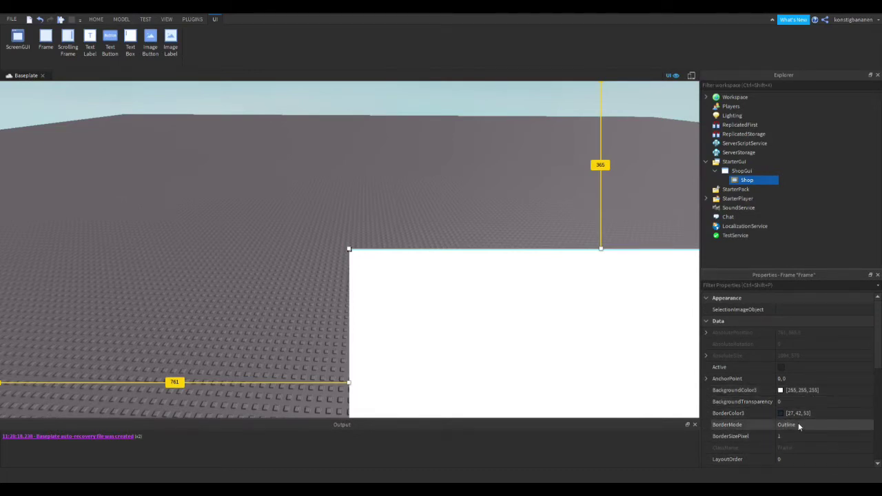
pyautogui.click(790, 379)
pyautogui.write('0.5')
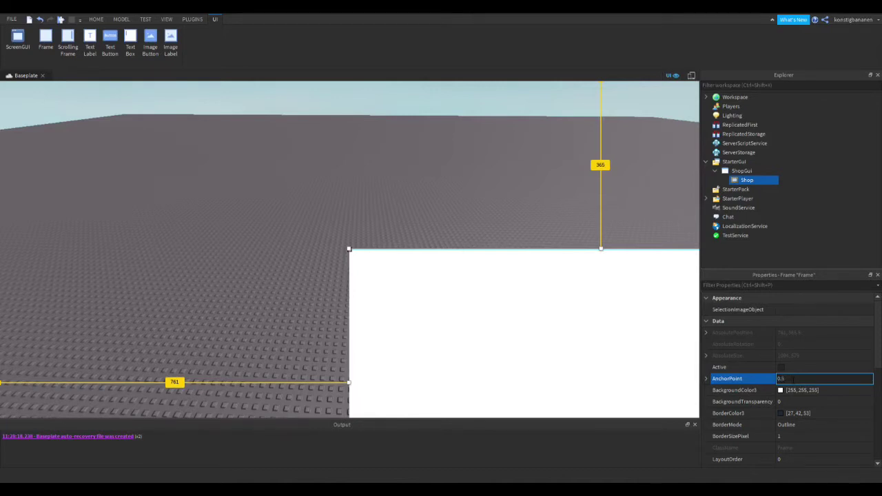
pyautogui.write(', 0.5')
pyautogui.press('Return')
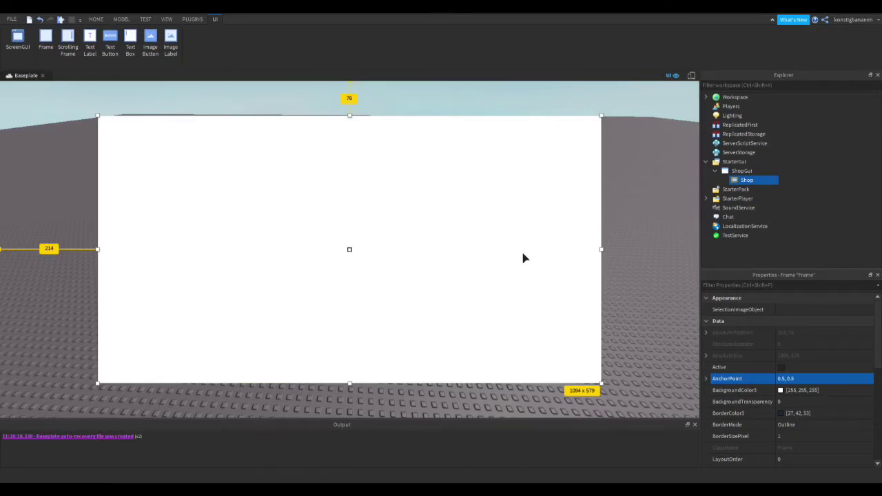
# - Insert a TextLabel, a TextButton and a ScrollingFrame into the Shop frame
pyautogui.click(761, 181)
pyautogui.click(741, 221)
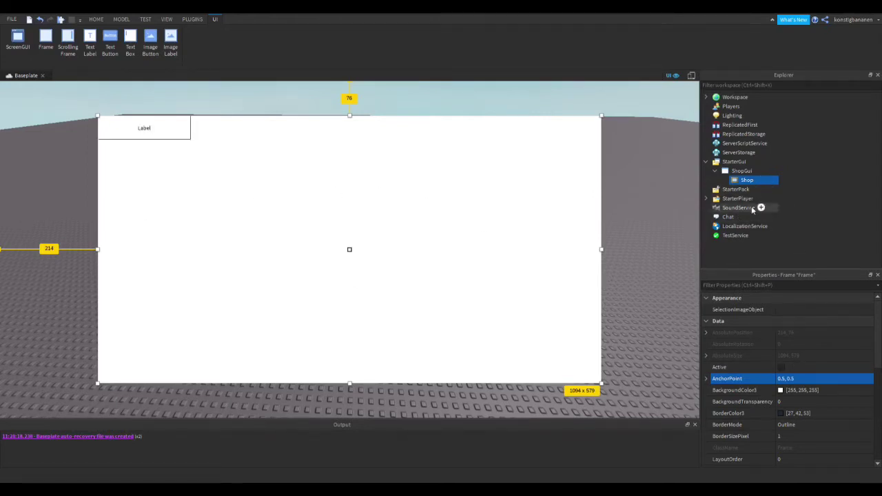
pyautogui.click(760, 180)
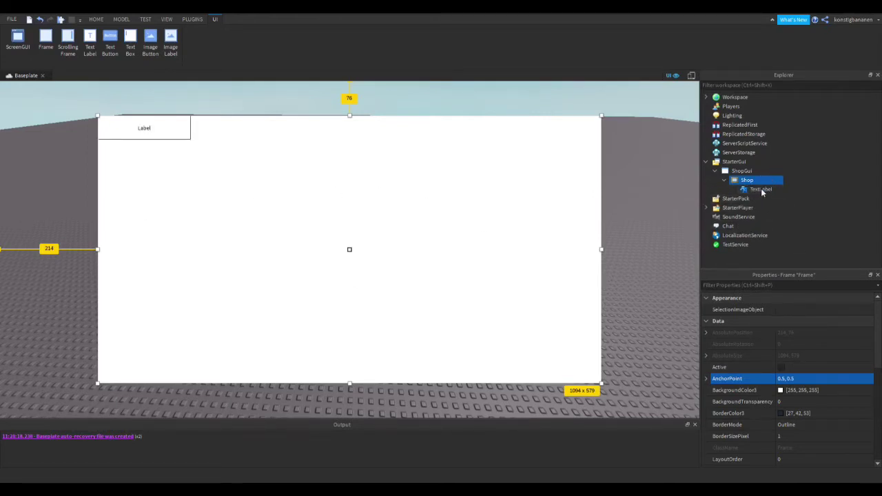
pyautogui.click(742, 235)
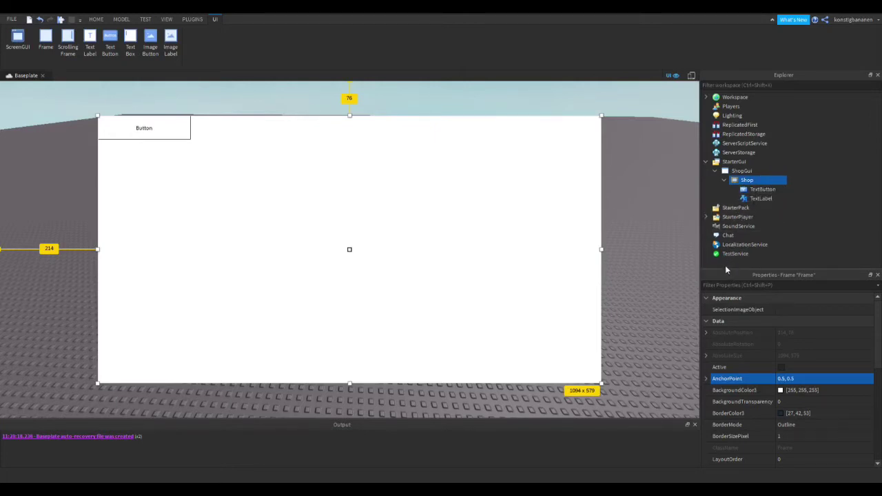
pyautogui.click(734, 236)
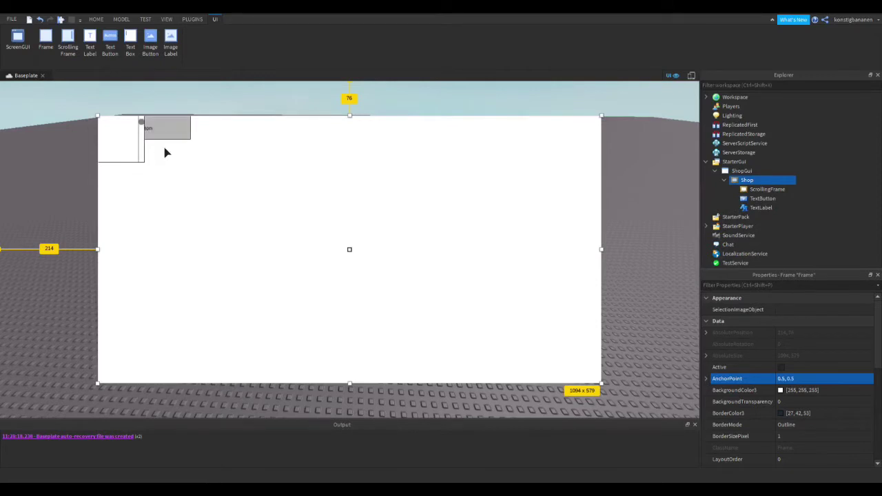
# - Stretch the ScrollingFrame over the Shop frame below a narrow header strip, and move the TextButton to the centre of that header
pyautogui.click(758, 189)
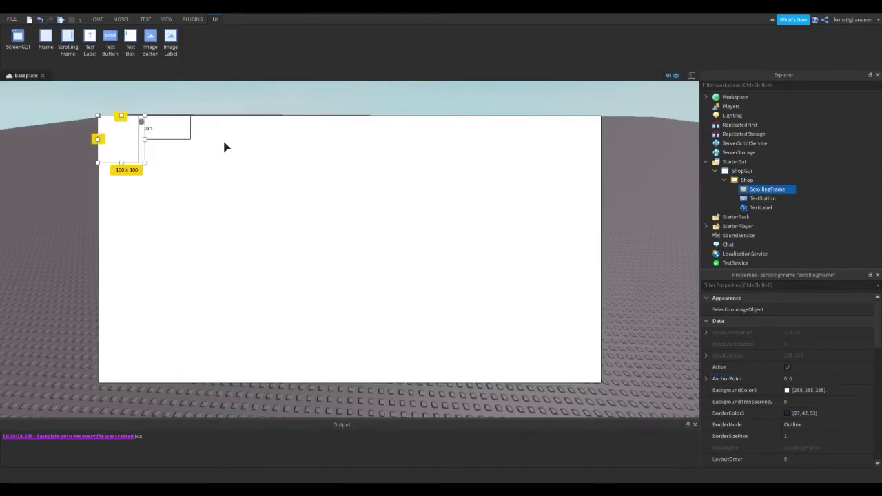
pyautogui.moveTo(138, 160); pyautogui.dragTo(137, 377)
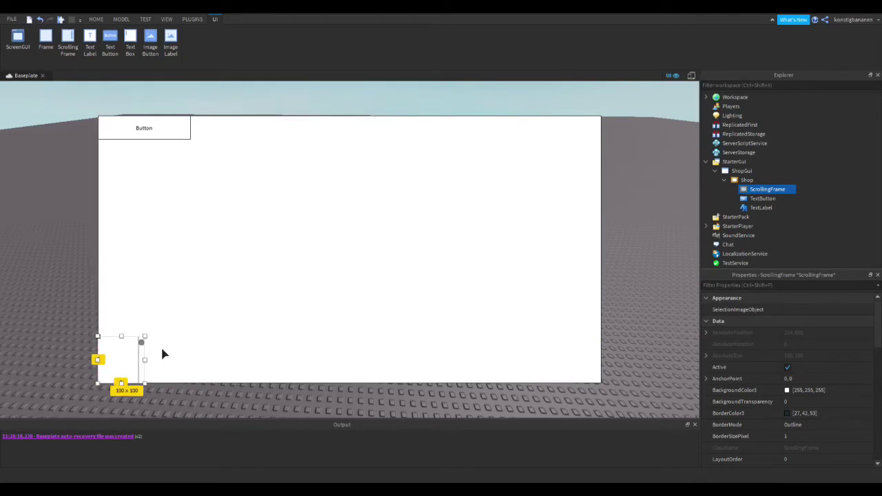
pyautogui.moveTo(162, 347); pyautogui.dragTo(613, 156)
pyautogui.click(172, 136)
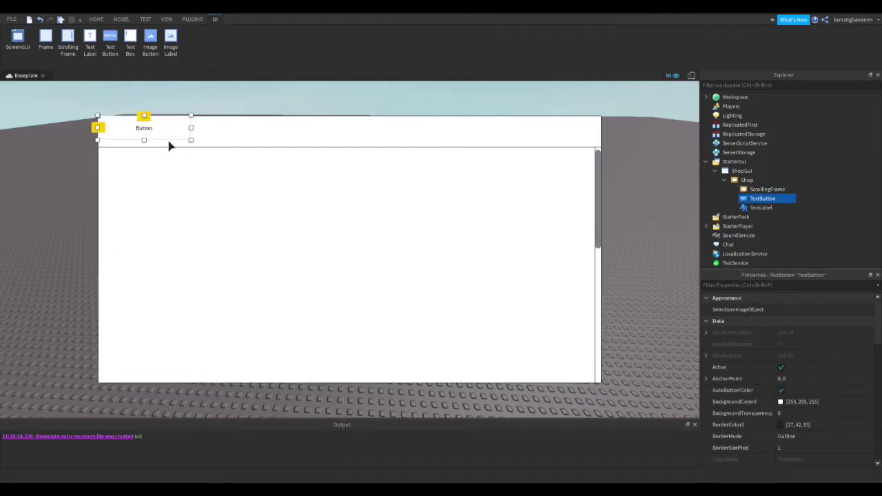
pyautogui.moveTo(171, 143); pyautogui.dragTo(376, 145)
# - Enable TextScaled on the TextLabel and set its text to "Shop"
pyautogui.click(158, 136)
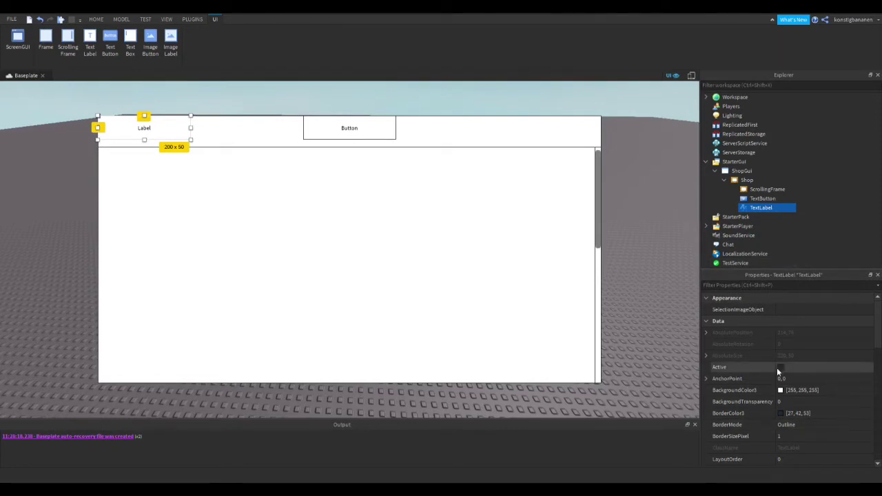
pyautogui.scroll(-6, 777, 368)
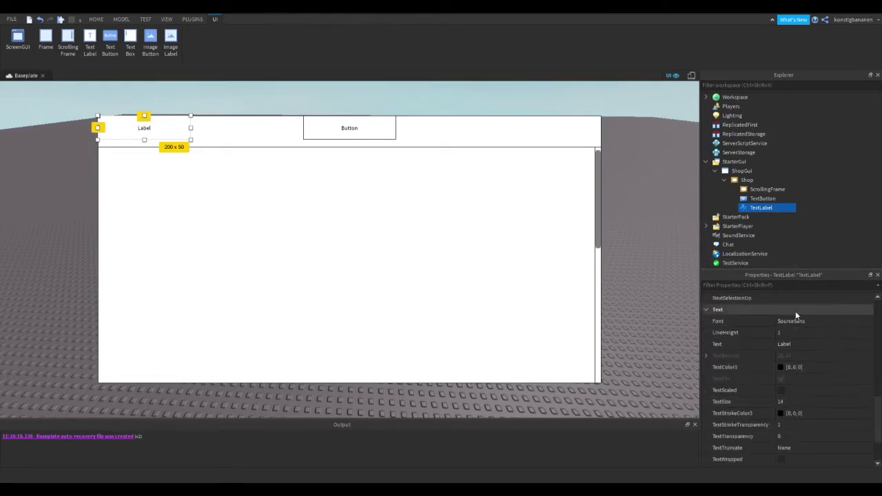
pyautogui.click(781, 390)
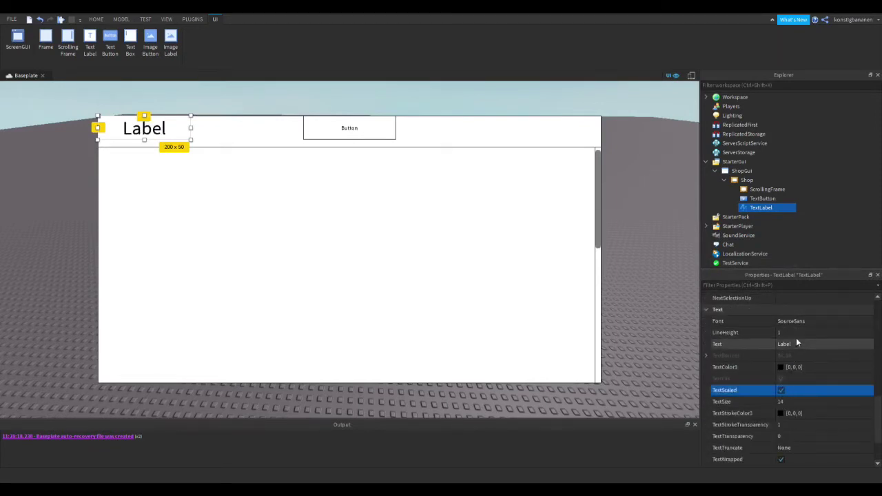
pyautogui.click(796, 341)
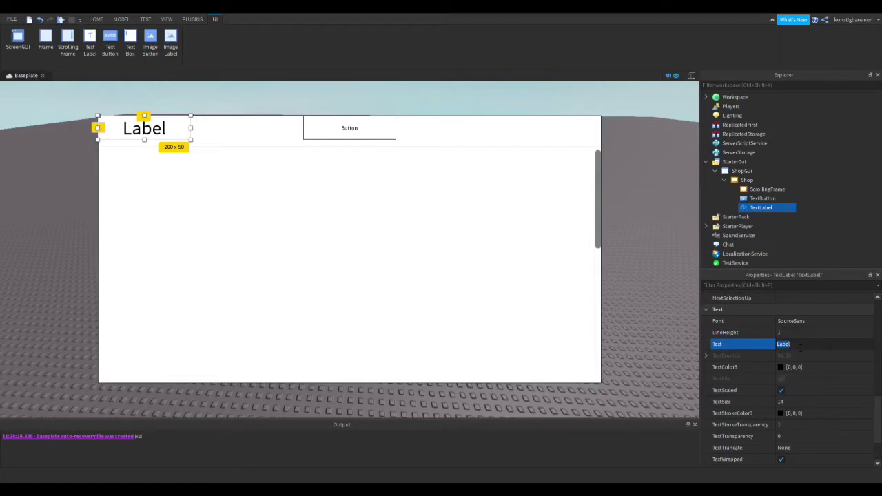
pyautogui.write('Shop')
pyautogui.press('Return')
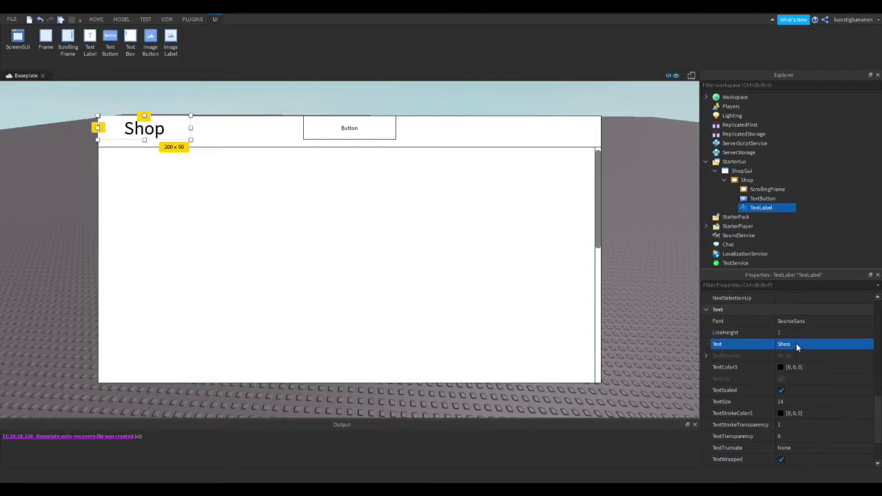
# - Change the TextLabel's font to Cartoon
pyautogui.click(796, 324)
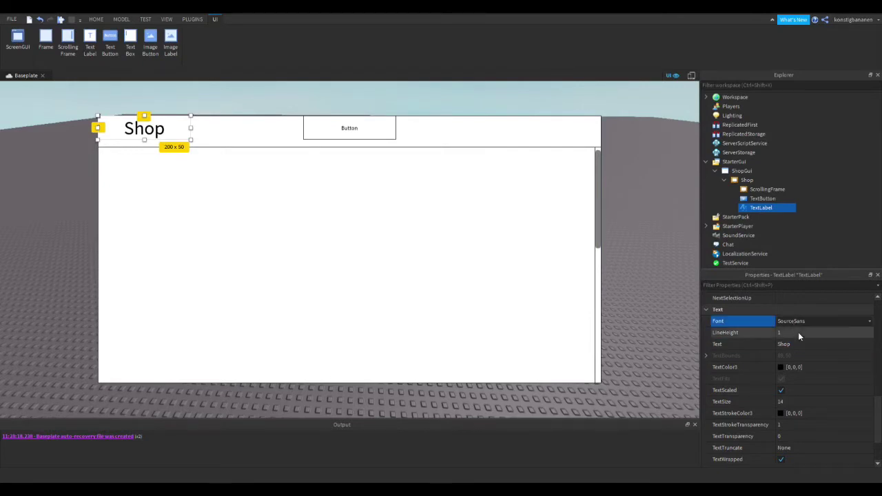
pyautogui.scroll(2, 799, 330)
pyautogui.scroll(-1, 800, 338)
pyautogui.click(794, 353)
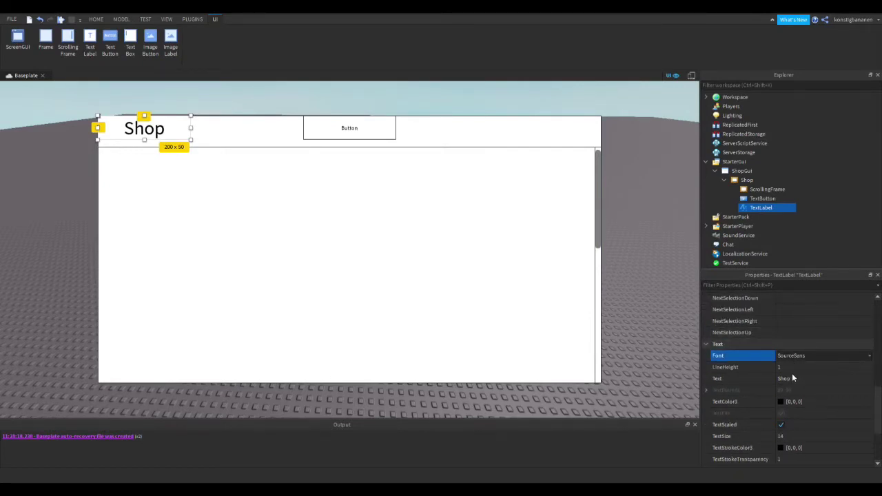
pyautogui.click(801, 395)
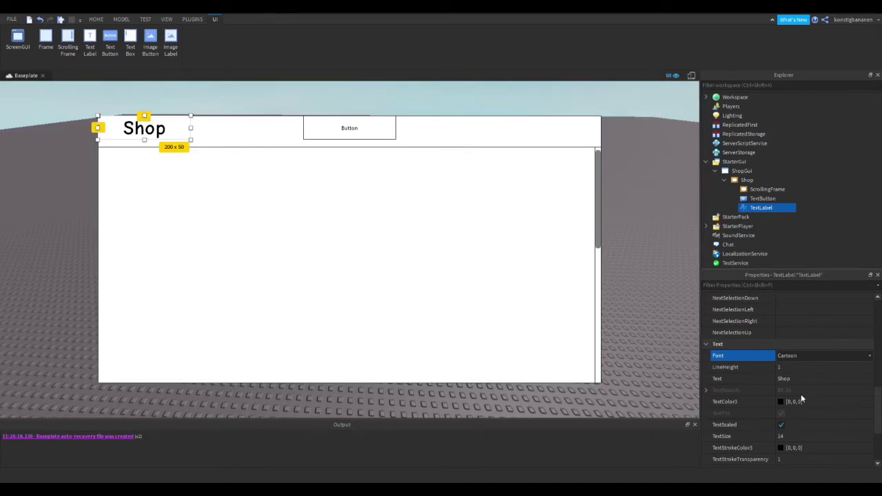
# - Set the TextLabel's text colour to white (255, 255, 255) and its TextStrokeTransparency to 0
pyautogui.click(778, 403)
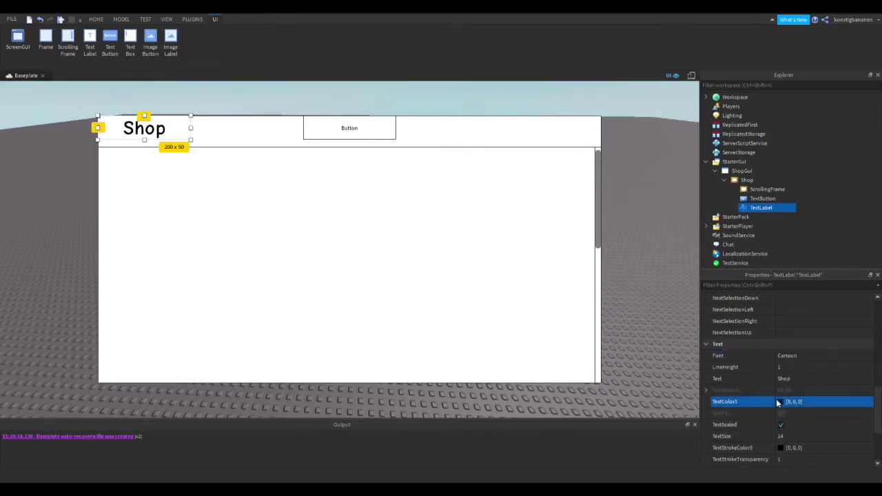
pyautogui.click(426, 235)
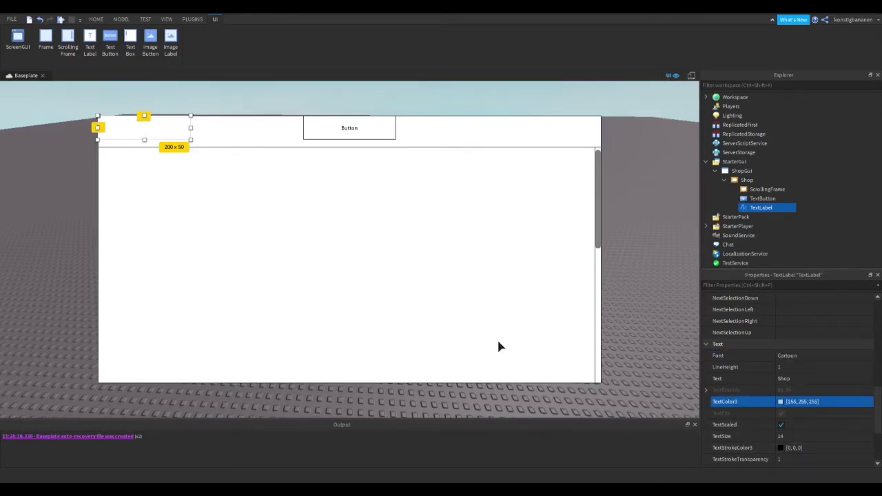
pyautogui.click(800, 459)
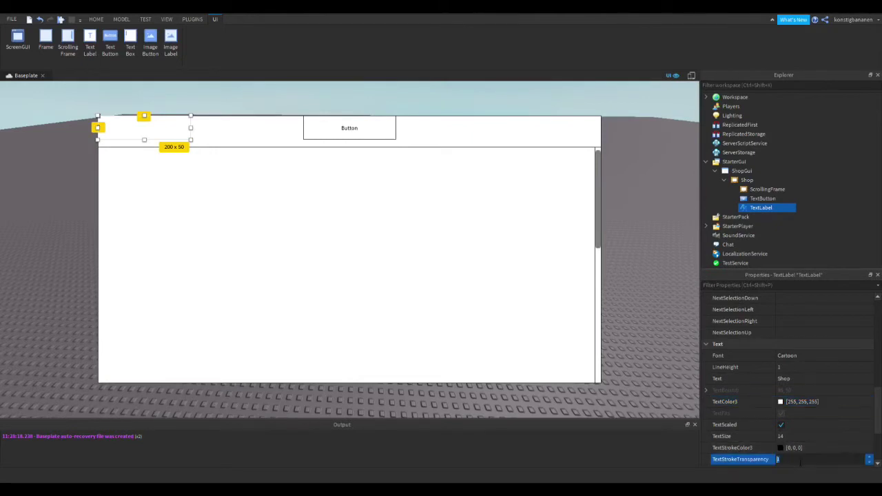
pyautogui.write('0')
pyautogui.press('Return')
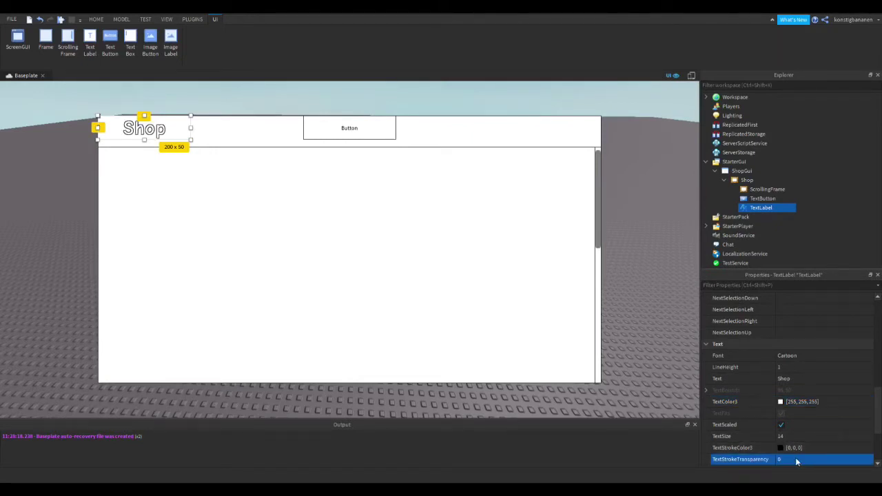
# - Rename the TextLabel object to Title
pyautogui.doubleClick(758, 208)
pyautogui.write('Title')
pyautogui.press('Return')
# - Parent the TextButton to the ScrollingFrame and place it near the upper-left corner, about 62 pixels in and 37 pixels down
pyautogui.click(758, 198)
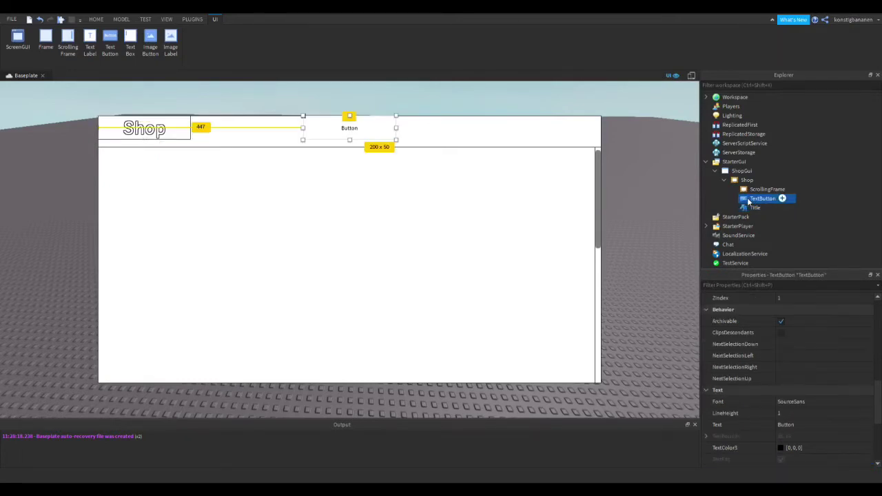
pyautogui.moveTo(745, 197); pyautogui.dragTo(750, 192)
pyautogui.moveTo(391, 165); pyautogui.dragTo(191, 194)
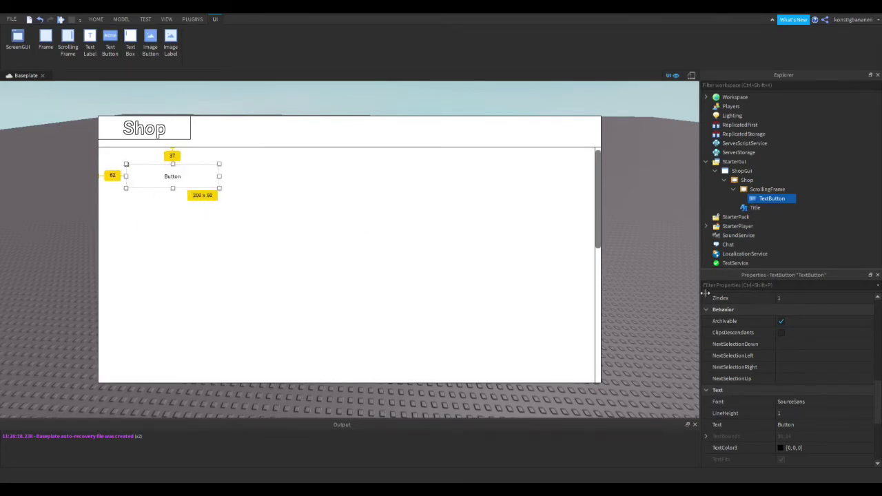
# - Set the TextButton's font to Cartoon and its text to Part
pyautogui.scroll(-4, 802, 402)
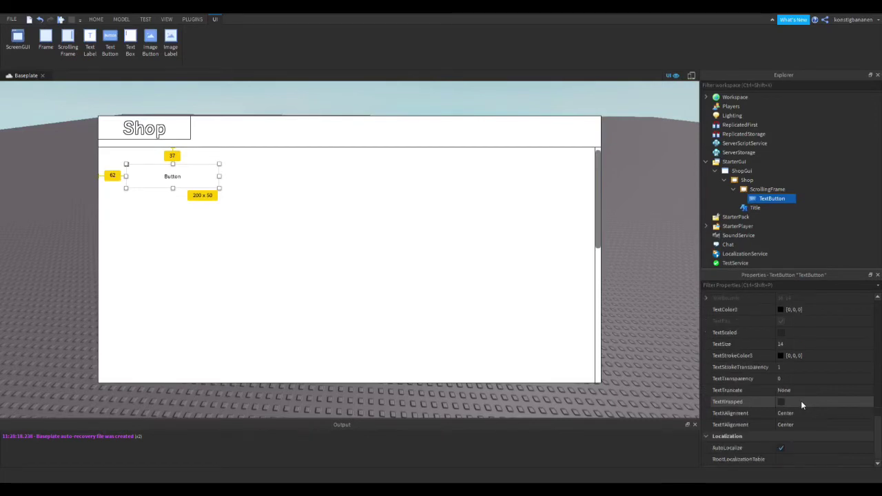
pyautogui.scroll(2, 772, 400)
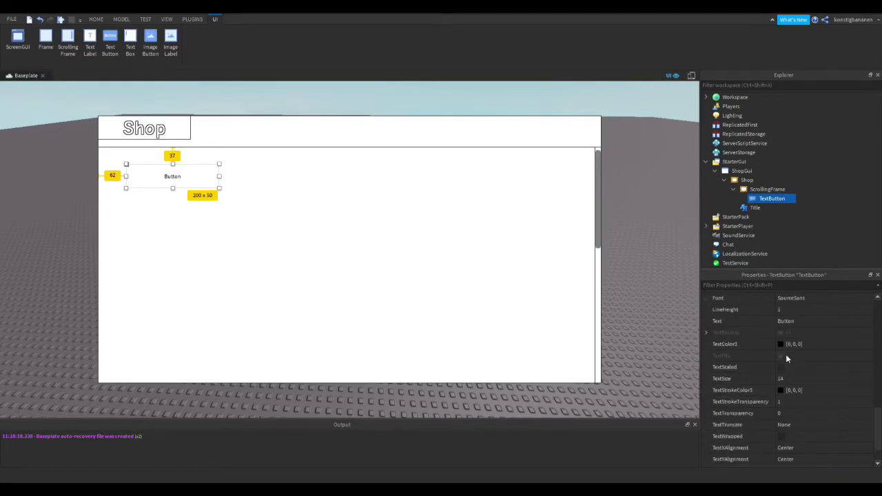
pyautogui.scroll(1, 740, 406)
pyautogui.click(794, 367)
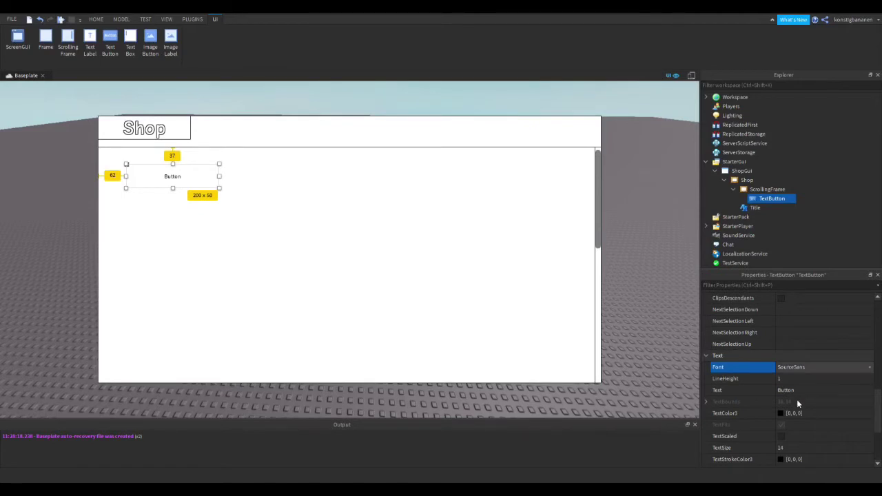
pyautogui.click(796, 391)
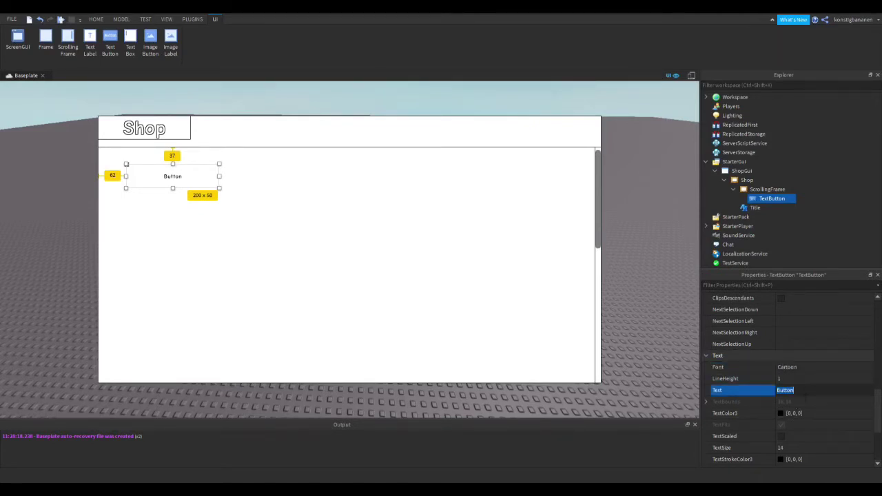
pyautogui.write('Part')
pyautogui.press('Return')
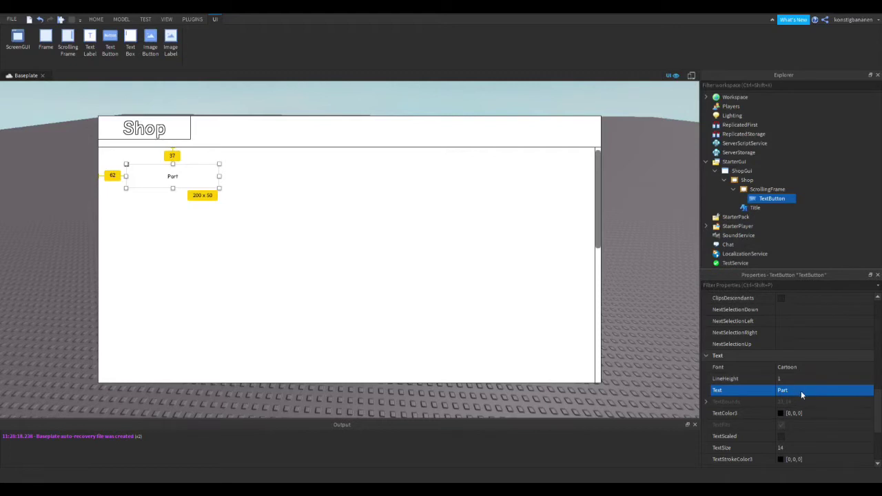
# - Enable TextScaled on the TextButton so its label fills the button
pyautogui.scroll(1, 801, 383)
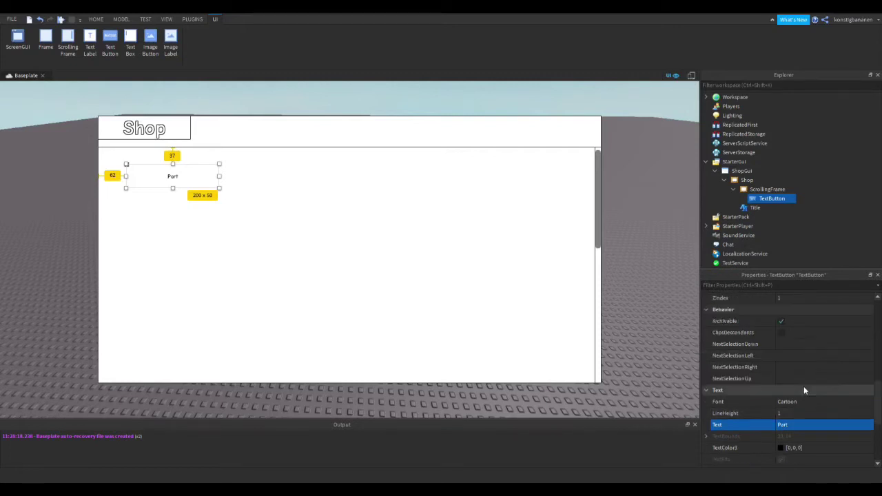
pyautogui.scroll(-1, 799, 396)
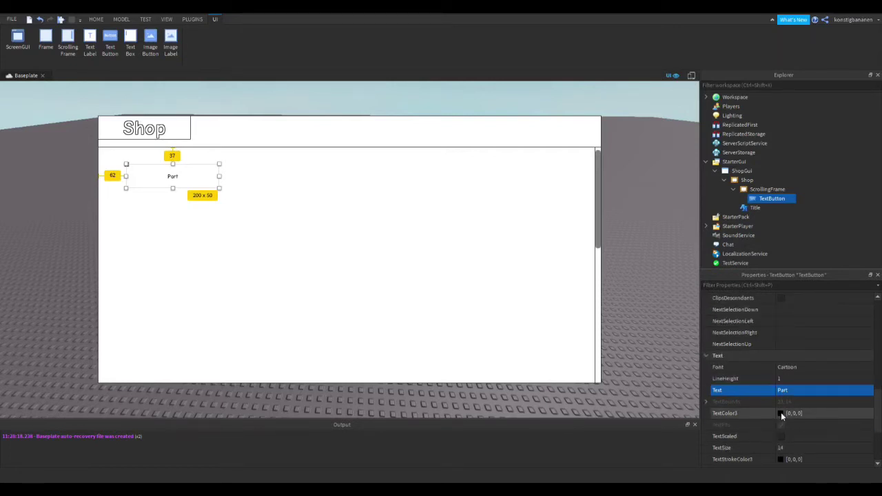
pyautogui.click(781, 436)
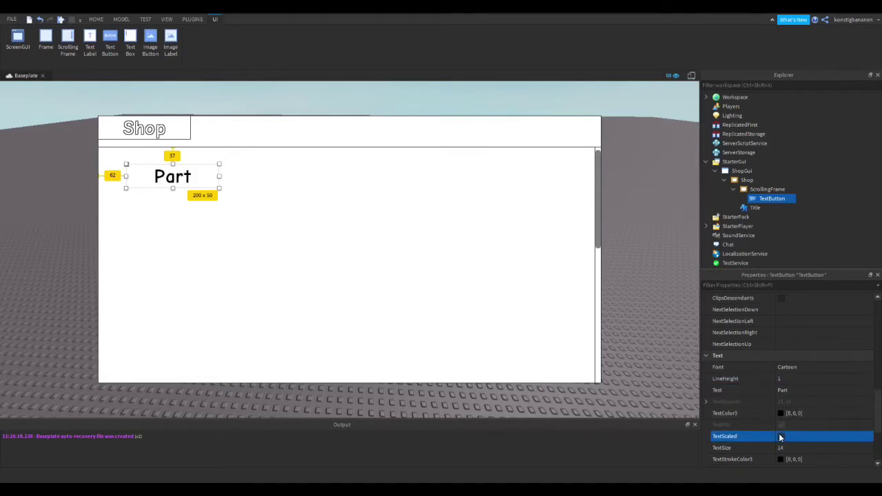
# - Set the TextButton's text colour to white (255, 255, 255) and its TextStrokeTransparency to 0
pyautogui.scroll(1, 798, 411)
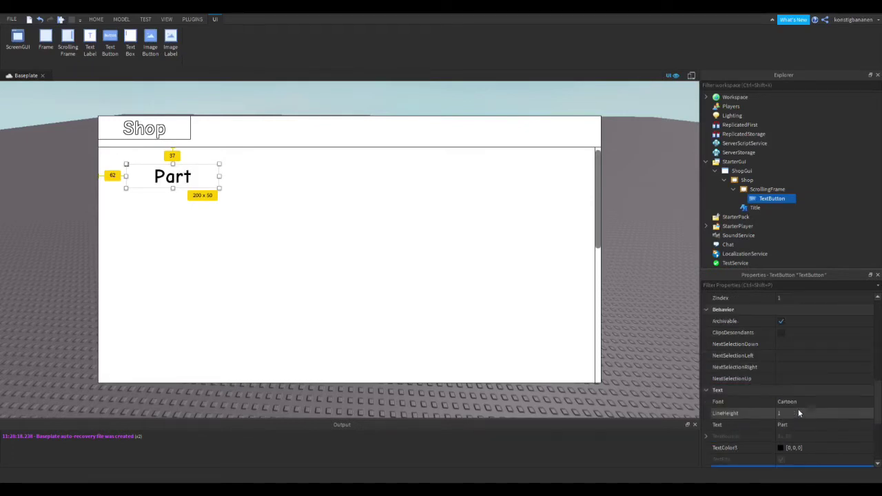
pyautogui.scroll(-2, 797, 404)
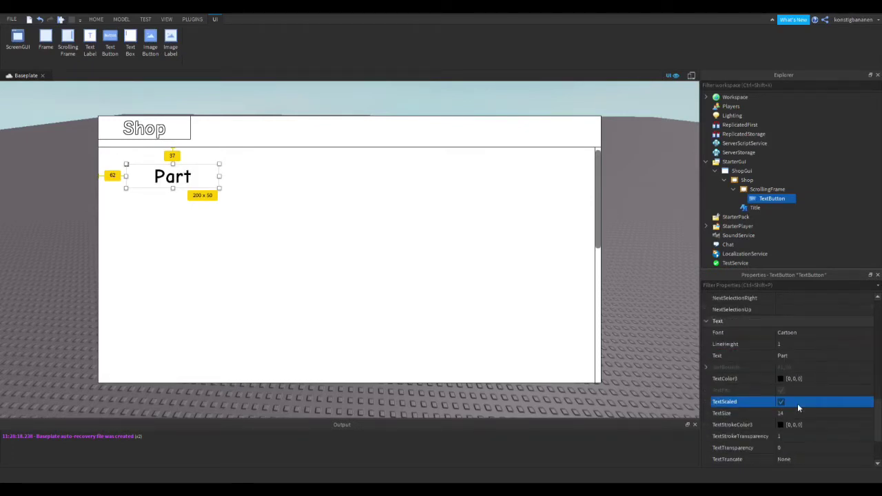
pyautogui.click(782, 378)
pyautogui.click(424, 233)
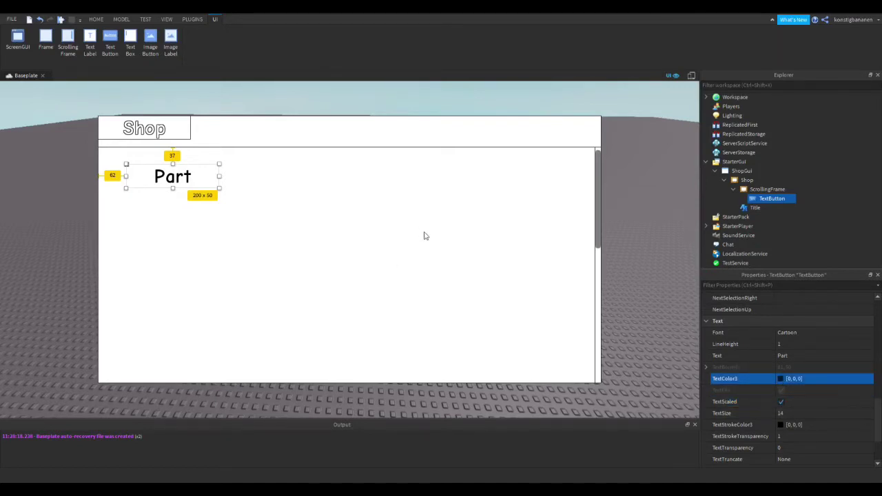
pyautogui.click(483, 307)
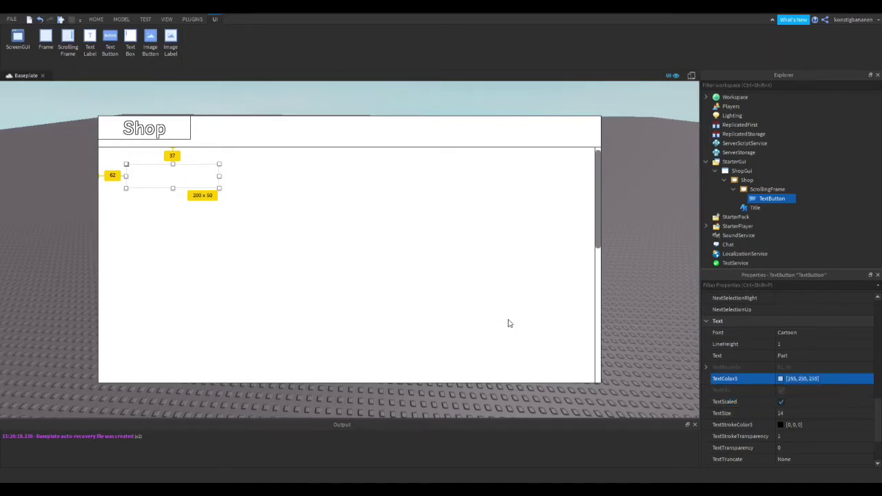
pyautogui.click(780, 438)
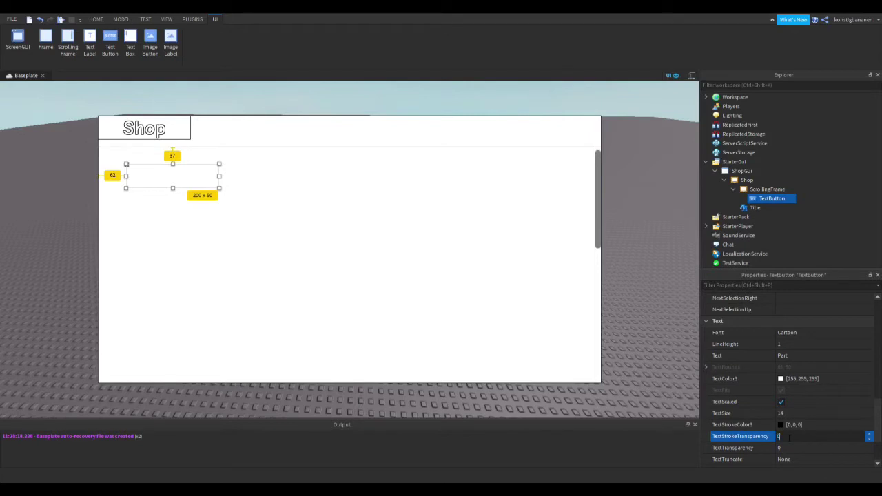
pyautogui.press('Return')
pyautogui.scroll(5, 788, 424)
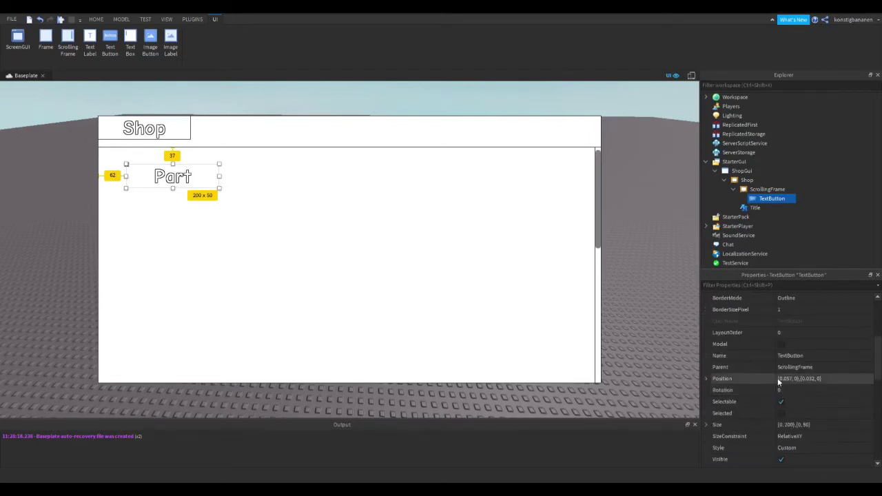
pyautogui.scroll(4, 780, 365)
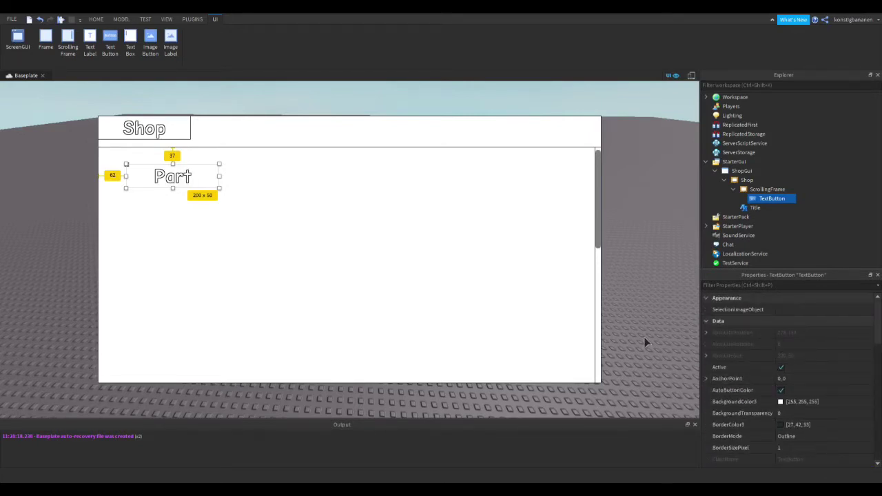
# - Resize the Title label to about 1094 x 68 so it spans the full header above the scrolling list
pyautogui.click(176, 132)
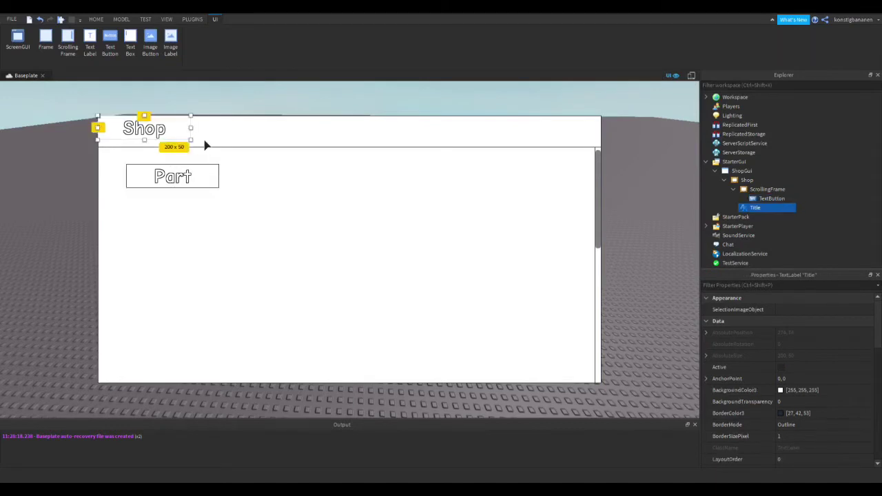
pyautogui.moveTo(204, 142); pyautogui.dragTo(614, 144)
pyautogui.moveTo(365, 147); pyautogui.dragTo(365, 156)
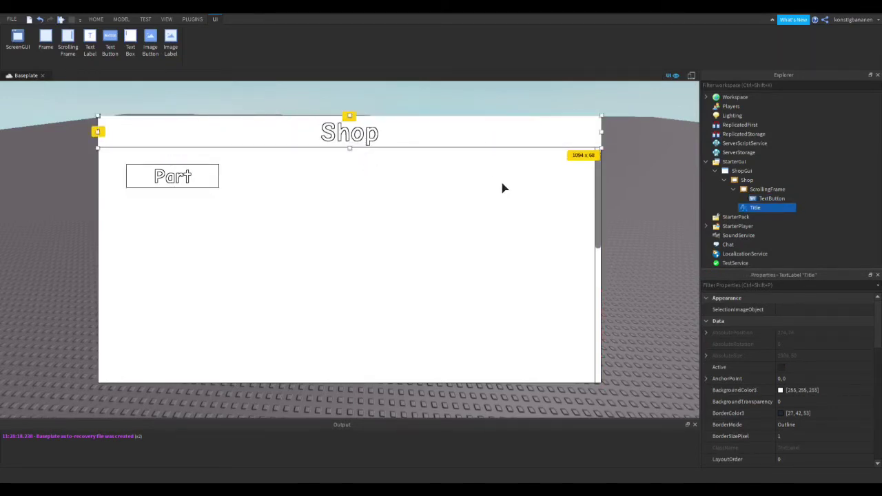
# - Add a LocalScript inside the TextButton and clear its default code
pyautogui.click(770, 198)
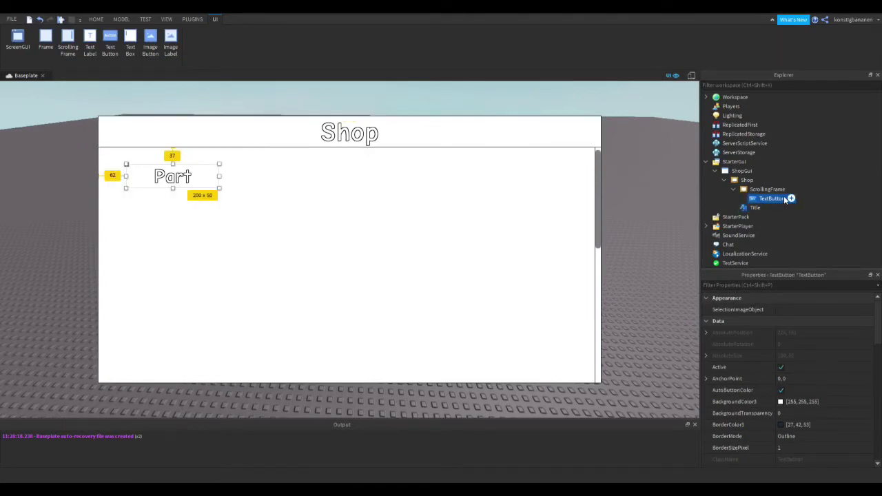
pyautogui.click(792, 198)
pyautogui.click(741, 236)
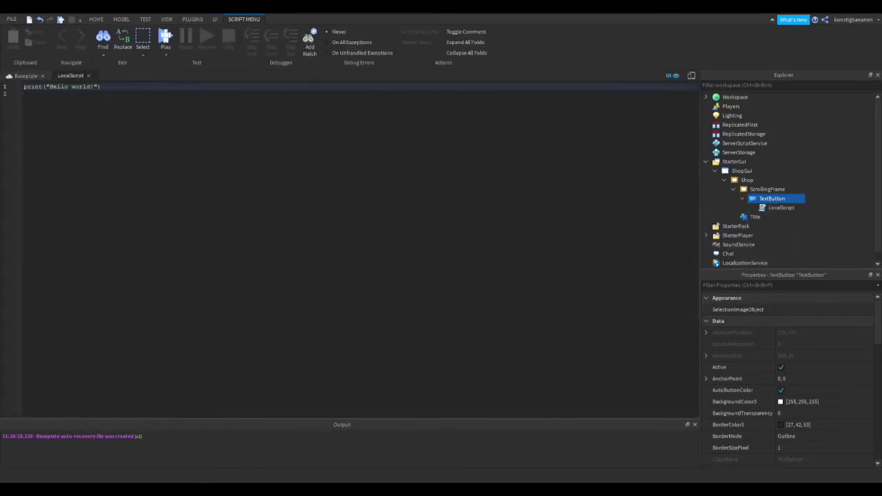
pyautogui.hotkey('ctrl', 'a')
pyautogui.press('BackSpace')
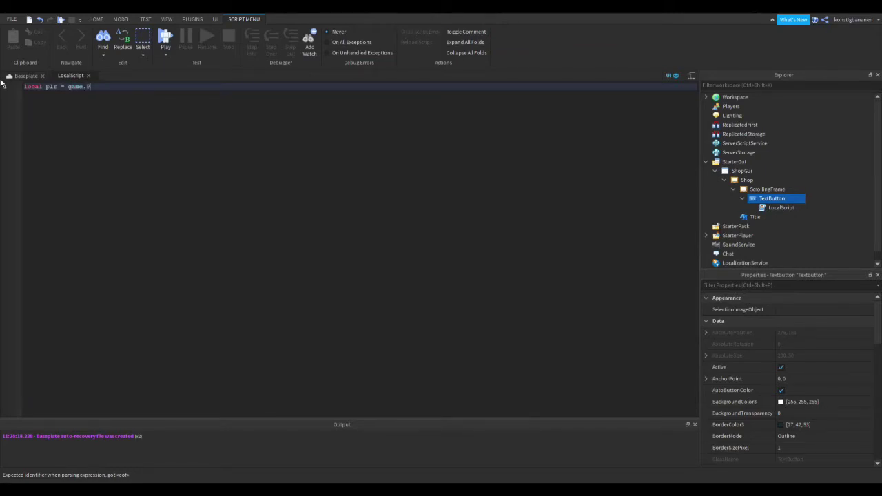
# - Declare a local variable plr as game.Players.LocalPlayer on the script's first line
pyautogui.write('layers.L')
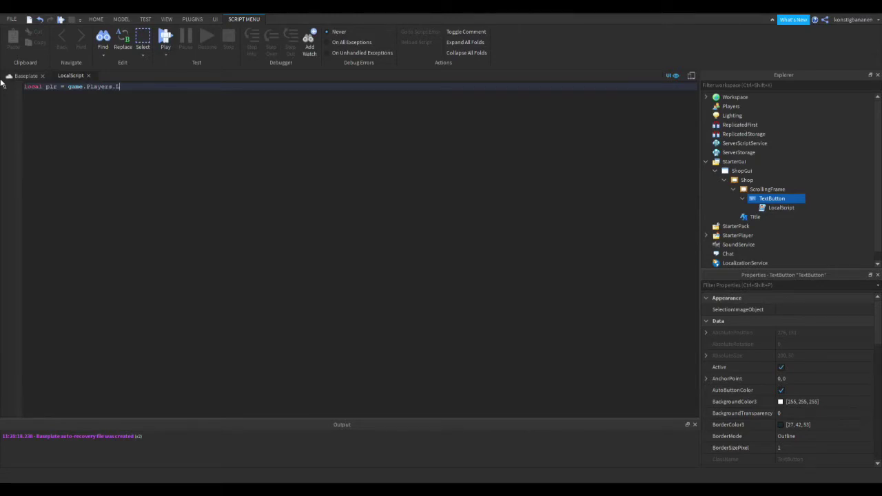
pyautogui.write('ocalPlayer')
pyautogui.press('Return')
pyautogui.press('Return')
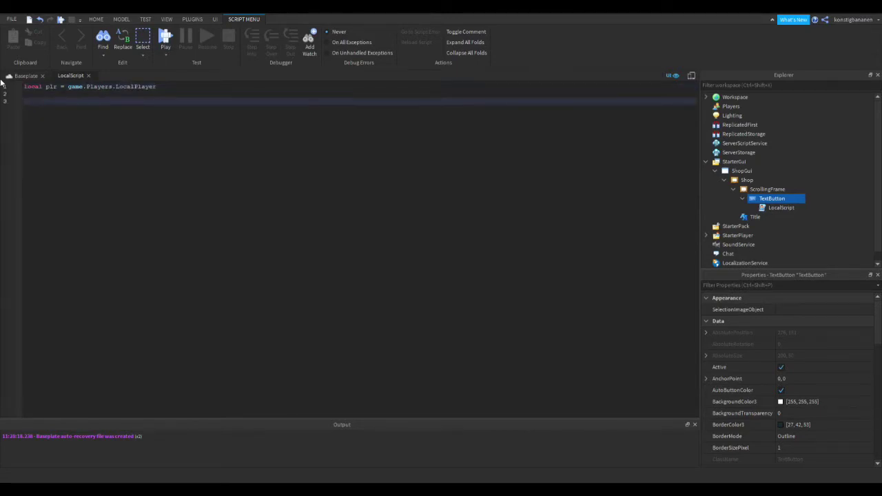
# - Connect script.Parent.MouseButton1Click to a function with the parameter click and begin its body with game.ReplicatedStorage
pyautogui.write('script.P')
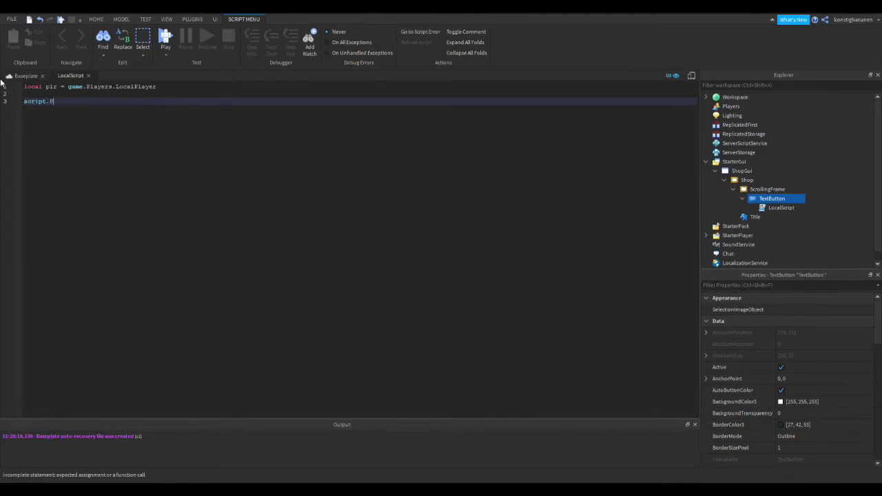
pyautogui.write('arent.MouseButton1Click:Connect(')
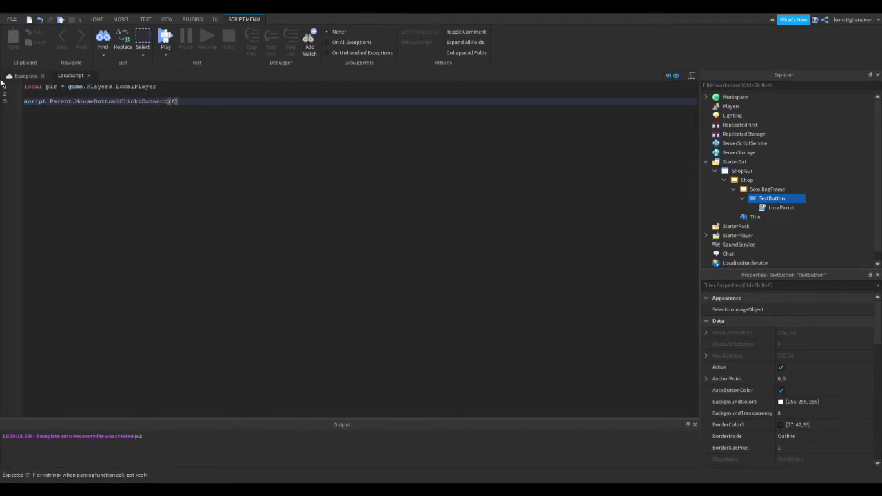
pyautogui.write('function()')
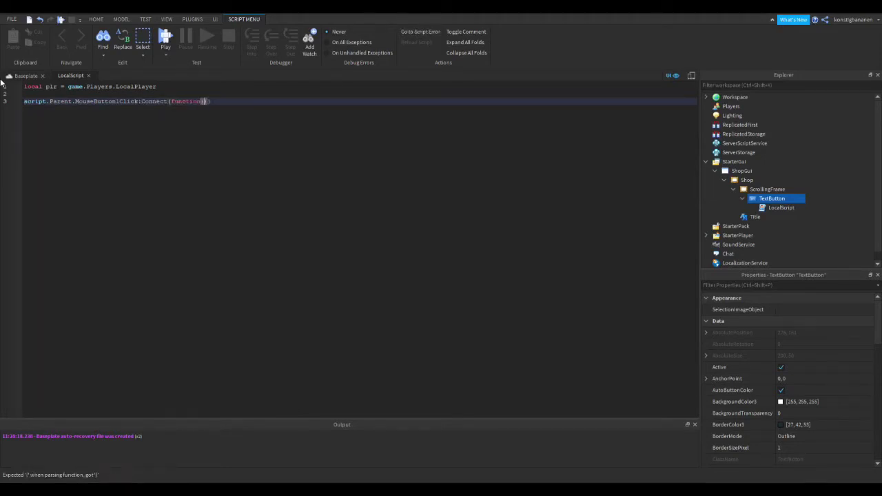
pyautogui.press('Delete')
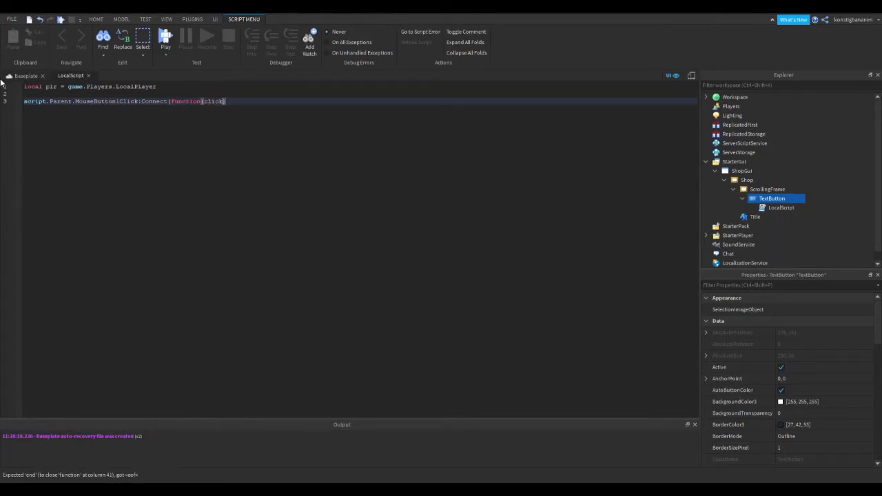
pyautogui.write('click)')
pyautogui.press('Return')
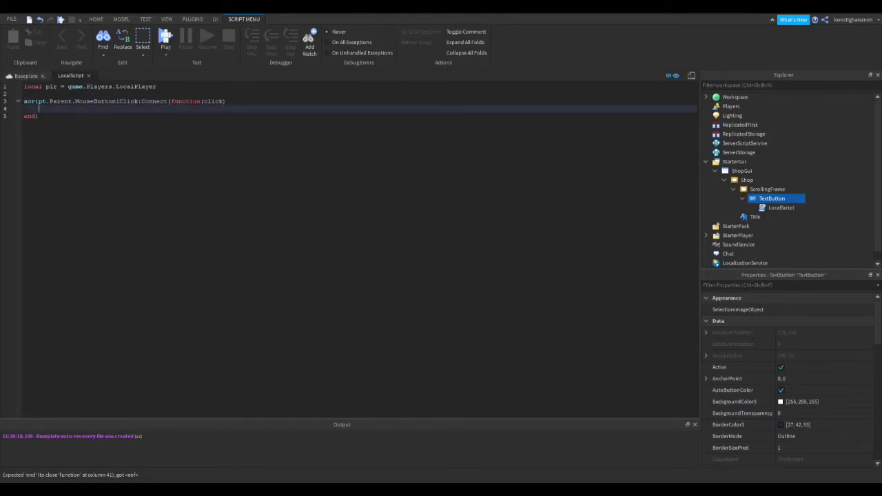
pyautogui.write('game')
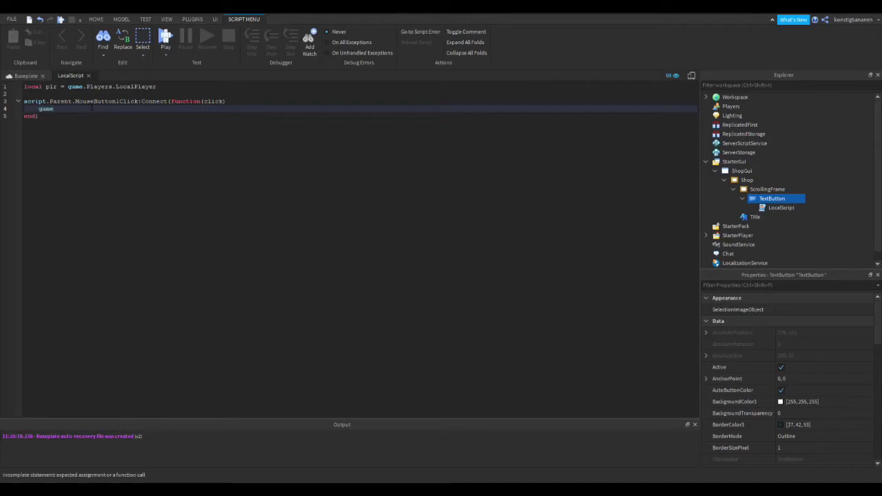
pyautogui.write('.ReplicatedStorage')
# - Return to the Baseplate view, hide the UI preview and add a Folder to ReplicatedStorage
pyautogui.click(31, 78)
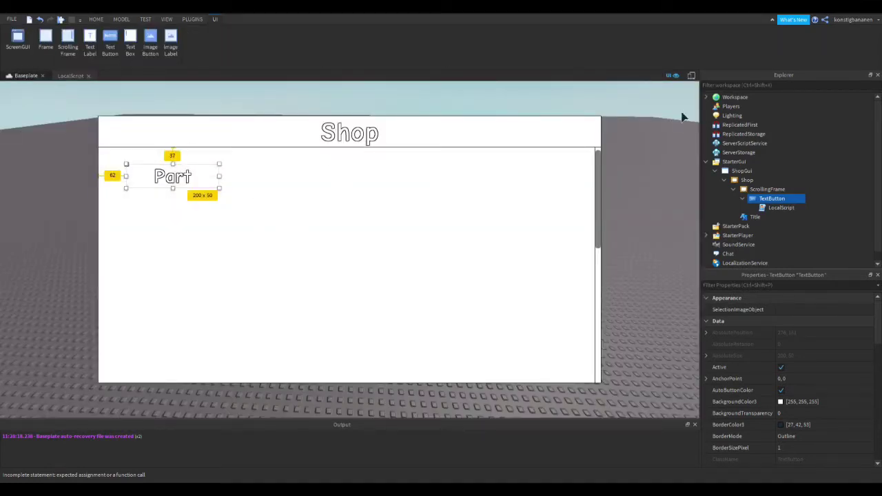
pyautogui.click(667, 76)
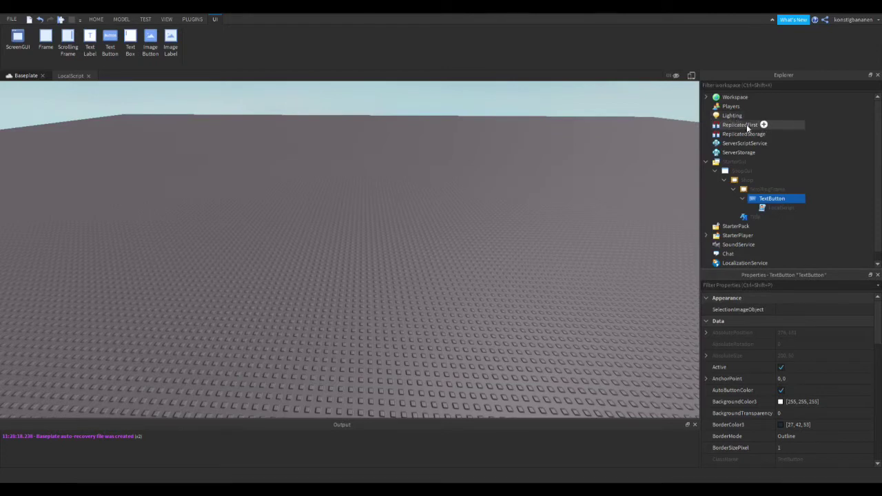
pyautogui.click(768, 134)
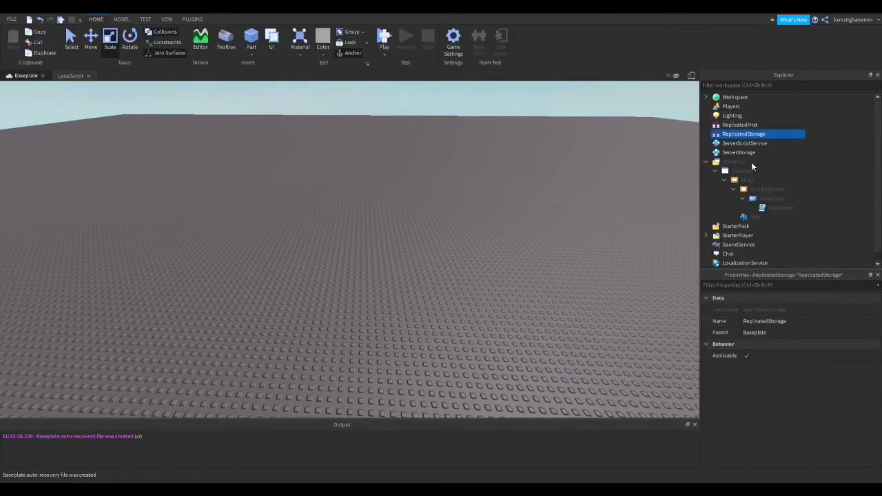
pyautogui.moveTo(746, 176); pyautogui.dragTo(743, 135)
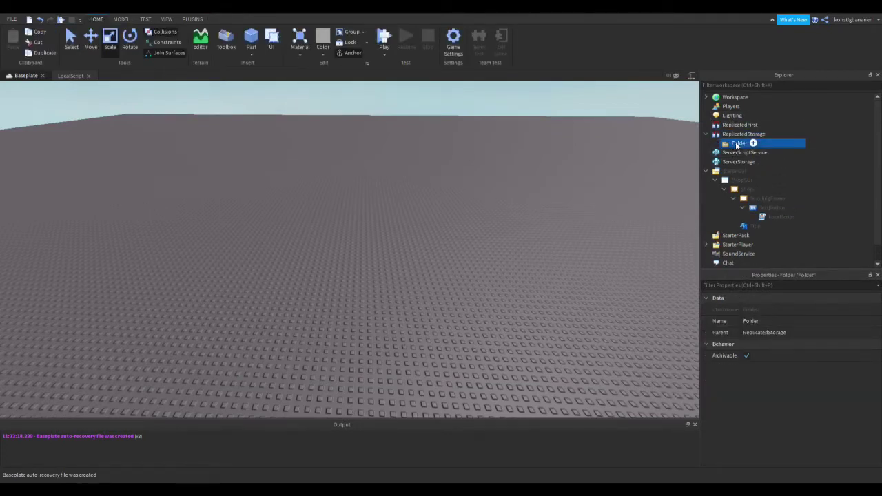
# - Rename the folder in ReplicatedStorage to Tools
pyautogui.click(732, 134)
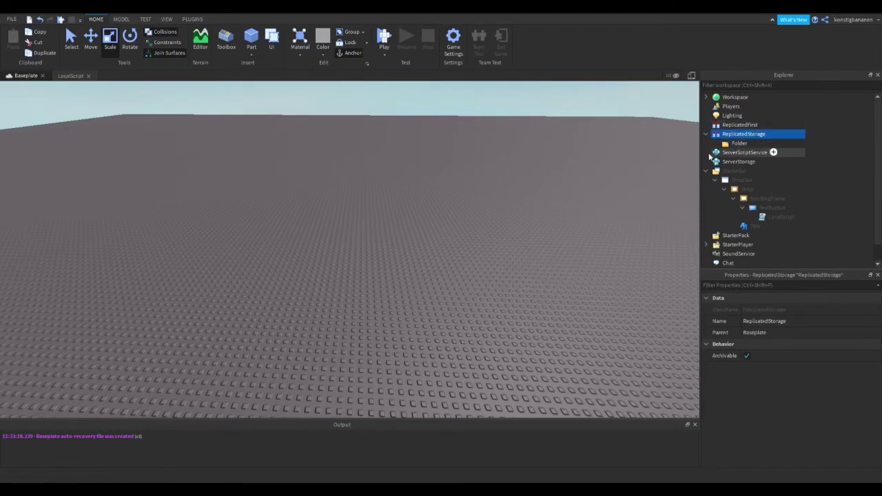
pyautogui.click(732, 144)
pyautogui.doubleClick(736, 144)
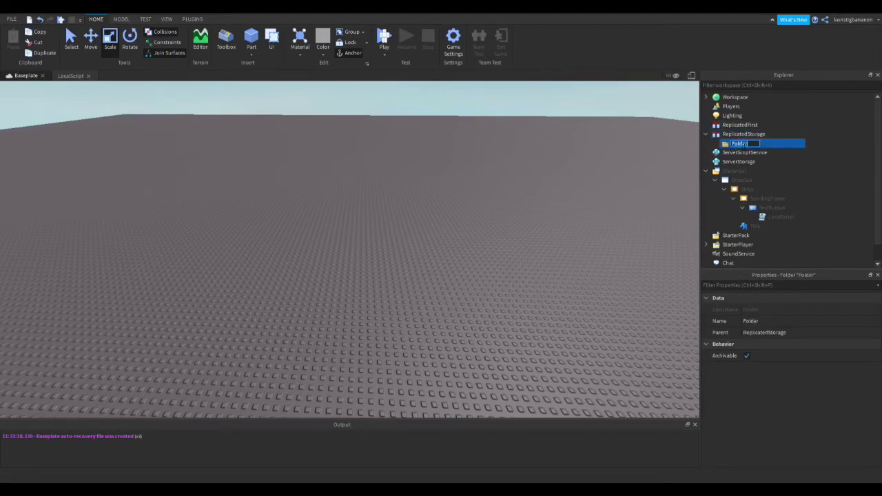
pyautogui.write('Tools')
pyautogui.press('Return')
# - Insert a TextLabel object into the Tools folder
pyautogui.click(750, 144)
pyautogui.click(725, 196)
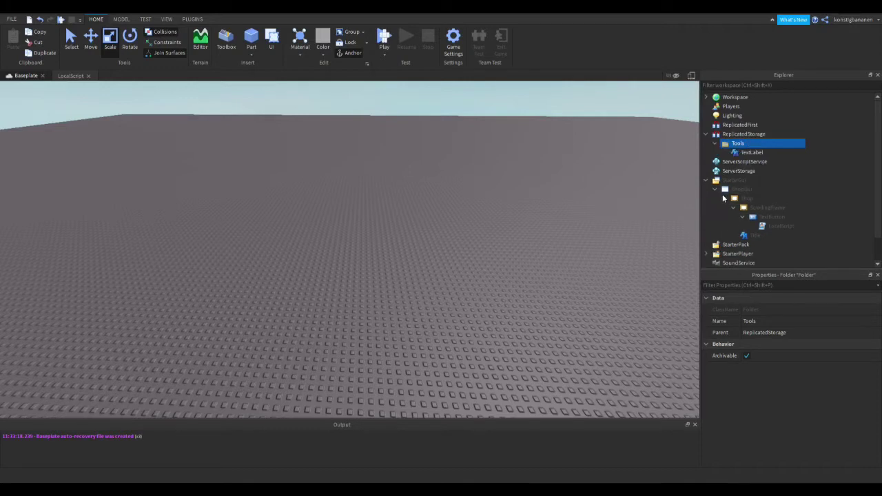
# - Delete the TextLabel from the Tools folder and insert a Tool object there instead
pyautogui.click(758, 152)
pyautogui.press('Delete')
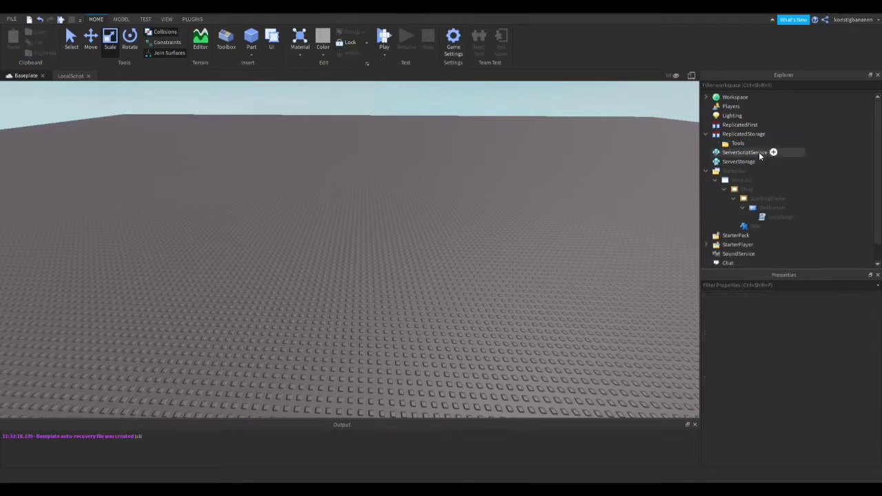
pyautogui.click(750, 143)
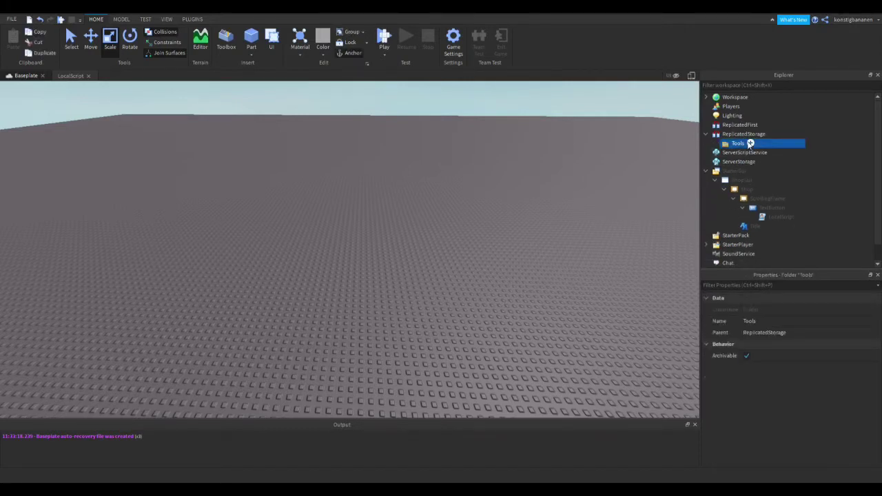
pyautogui.click(749, 143)
pyautogui.click(735, 201)
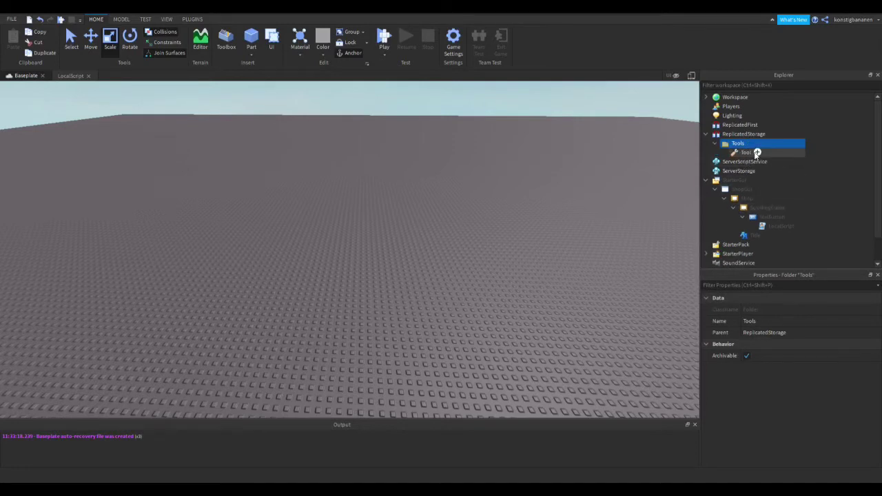
# - Insert a Part inside the new tool and rename the tool as Part
pyautogui.click(756, 153)
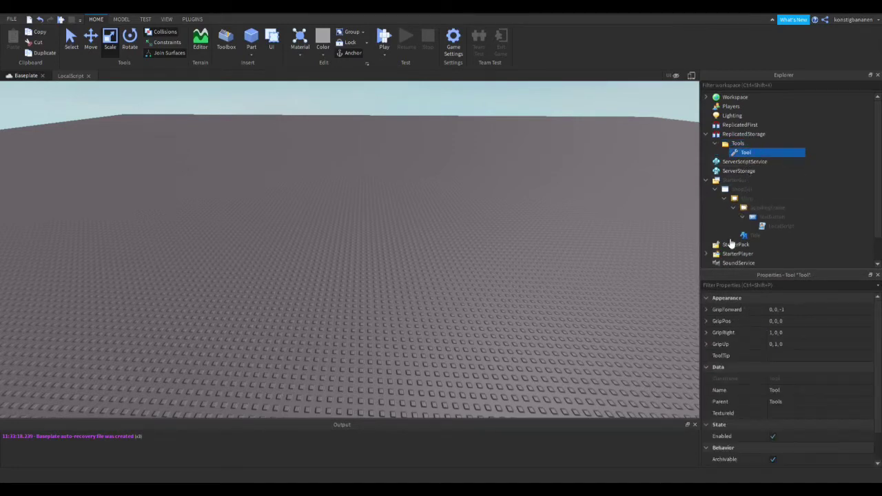
pyautogui.click(730, 247)
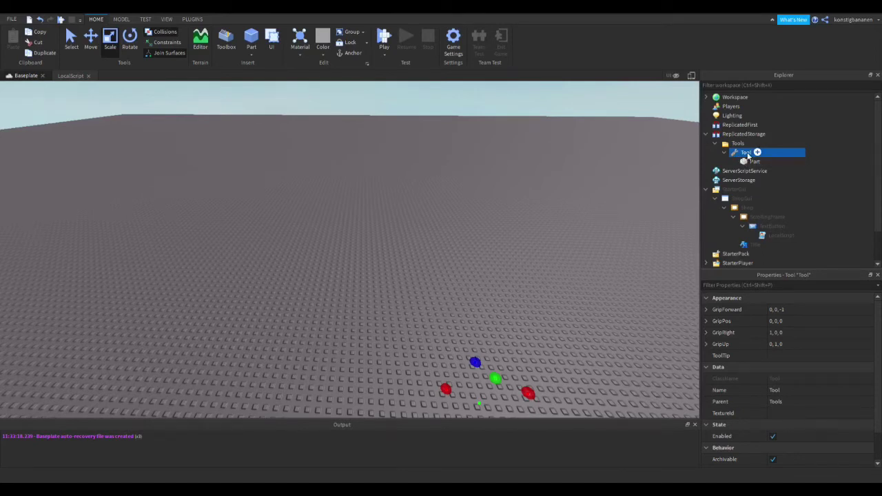
pyautogui.doubleClick(749, 155)
pyautogui.write('F')
pyautogui.write('art')
pyautogui.press('Return')
# - Move the Part tool into Workspace and scale its block into a taller, chunkier box
pyautogui.moveTo(734, 155); pyautogui.dragTo(731, 99)
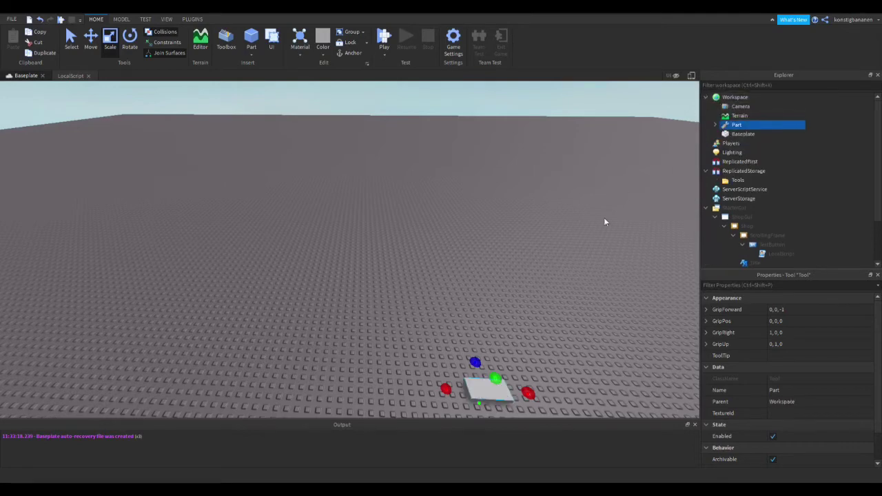
pyautogui.moveTo(514, 268); pyautogui.dragTo(516, 268, button='right')
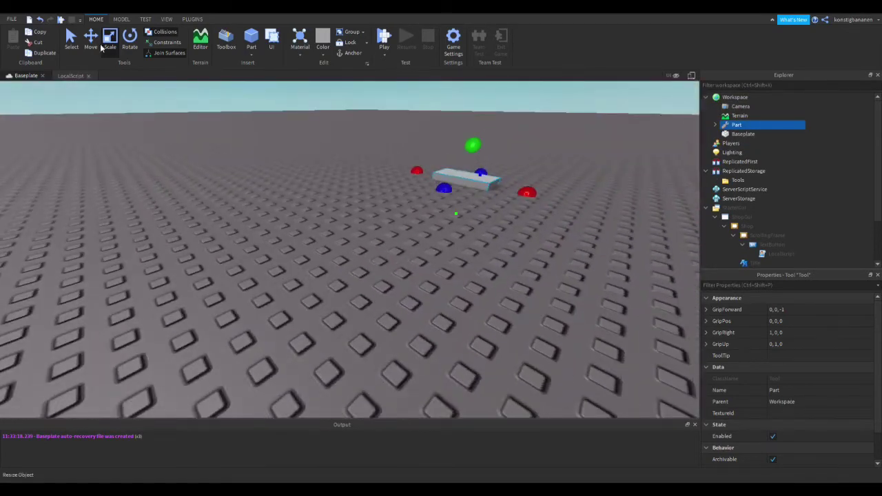
pyautogui.click(90, 38)
pyautogui.moveTo(492, 148); pyautogui.dragTo(461, 160, button='right')
pyautogui.hotkey('ctrl', '3')
pyautogui.moveTo(370, 288); pyautogui.dragTo(317, 282)
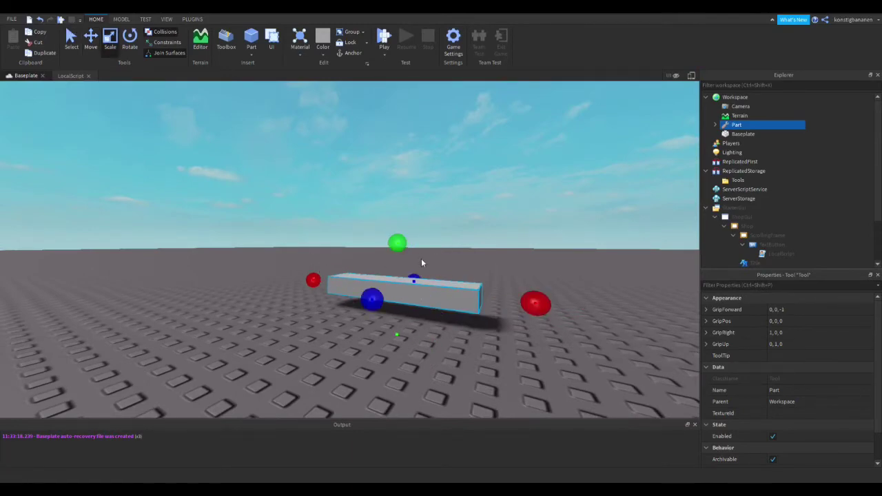
pyautogui.moveTo(402, 247); pyautogui.dragTo(411, 230)
pyautogui.moveTo(490, 248); pyautogui.dragTo(490, 248, button='right')
pyautogui.moveTo(393, 212); pyautogui.dragTo(497, 229)
pyautogui.moveTo(390, 140); pyautogui.dragTo(395, 126)
pyautogui.moveTo(396, 215); pyautogui.dragTo(395, 215, button='right')
pyautogui.press('f')
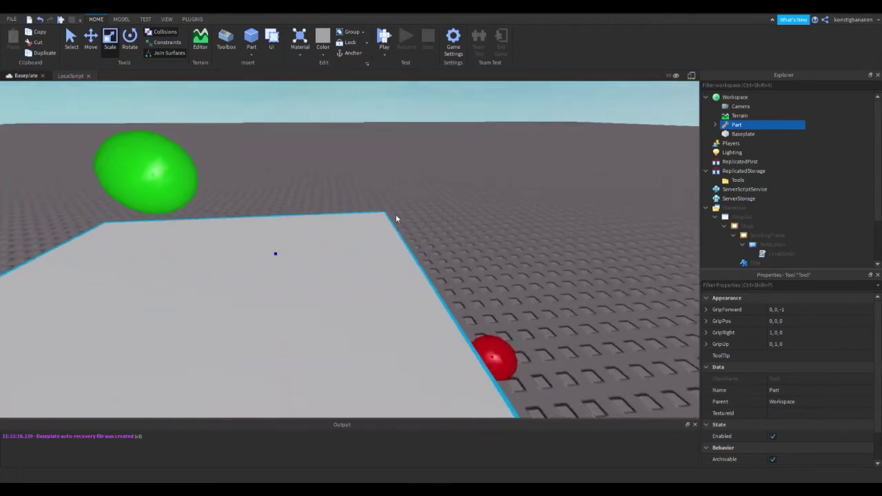
# - Set the BrickColor of the block inside the Part tool to Deep orange
pyautogui.click(714, 125)
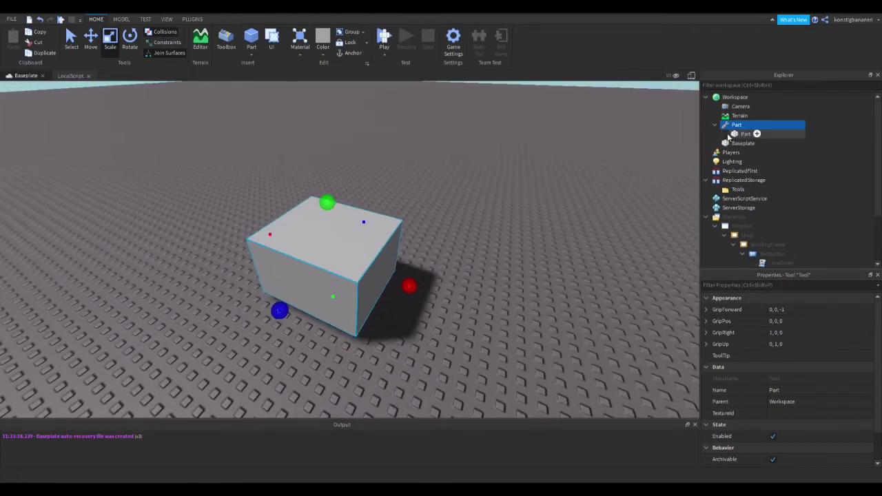
pyautogui.click(752, 134)
pyautogui.click(782, 311)
pyautogui.click(793, 358)
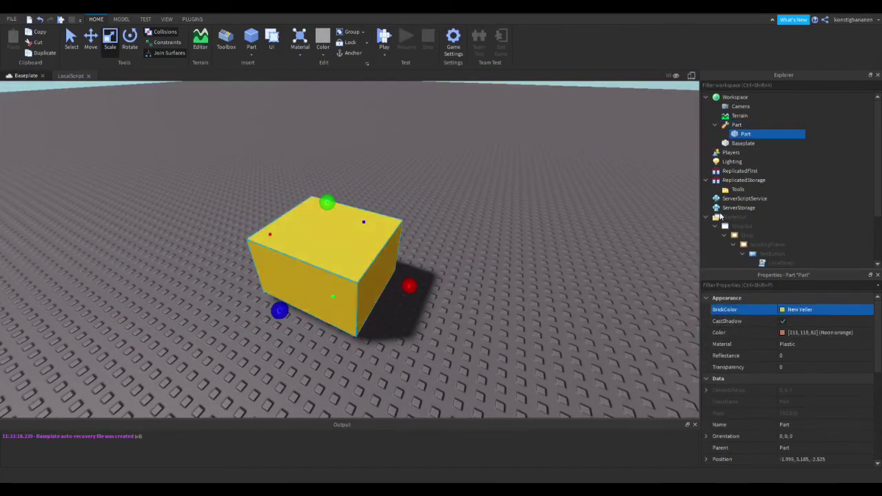
pyautogui.scroll(5, 475, 219)
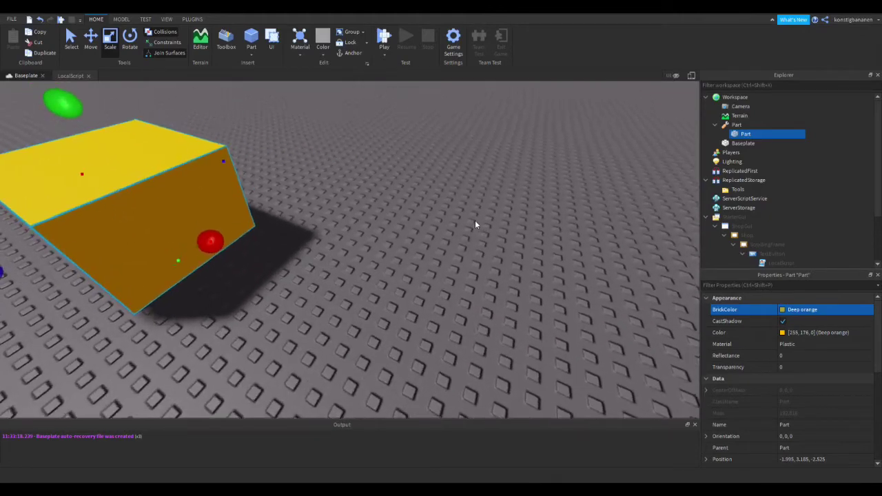
pyautogui.press('f')
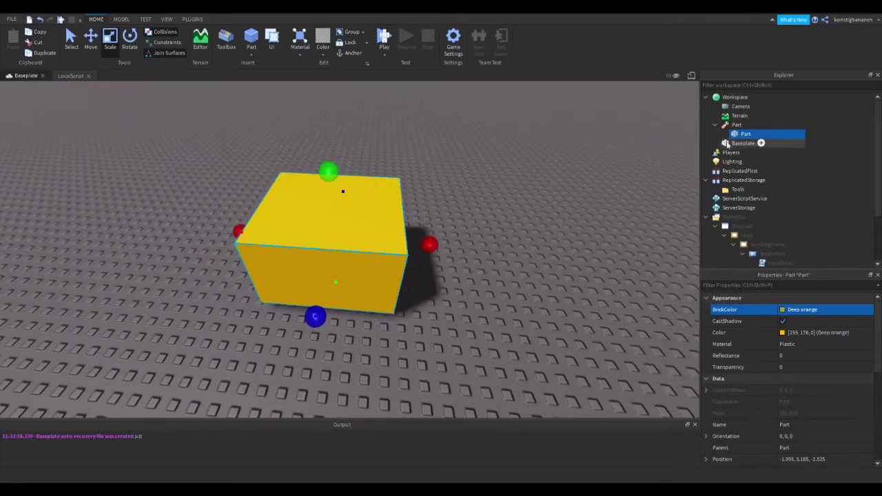
# - Move the Part tool back into the Tools folder in ReplicatedStorage and collapse that branch
pyautogui.moveTo(741, 135); pyautogui.dragTo(734, 179)
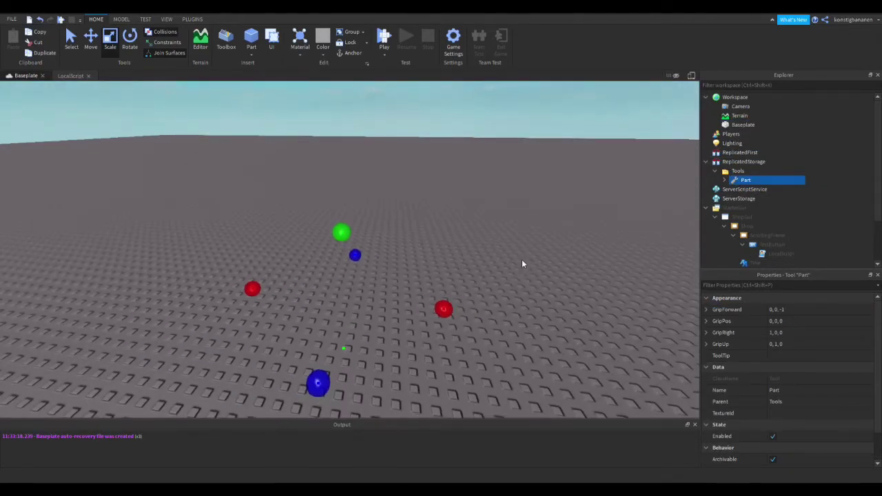
pyautogui.press('d')
pyautogui.click(451, 204)
pyautogui.moveTo(451, 205); pyautogui.dragTo(449, 204, button='right')
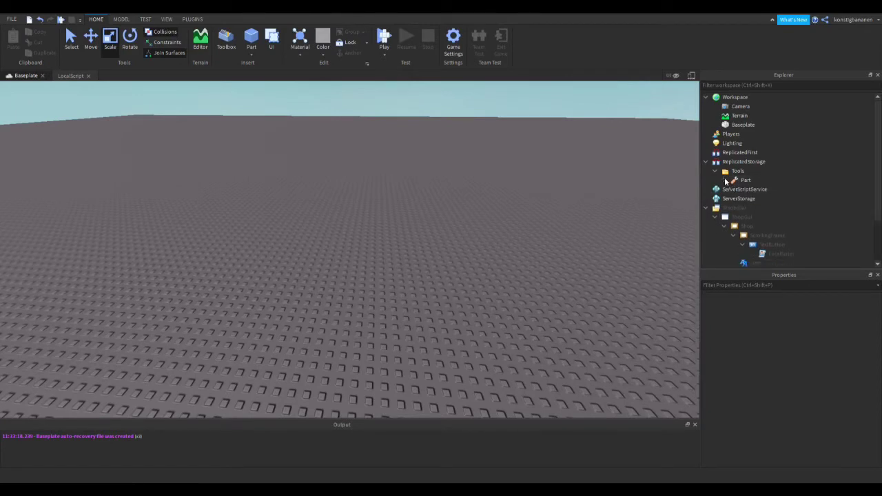
pyautogui.click(716, 170)
pyautogui.click(706, 161)
# - Complete the LocalScript's click function with game.ReplicatedStorage.Tools.Part:Clone().Parent = plr:WaitForChild("Backpack")
pyautogui.click(68, 77)
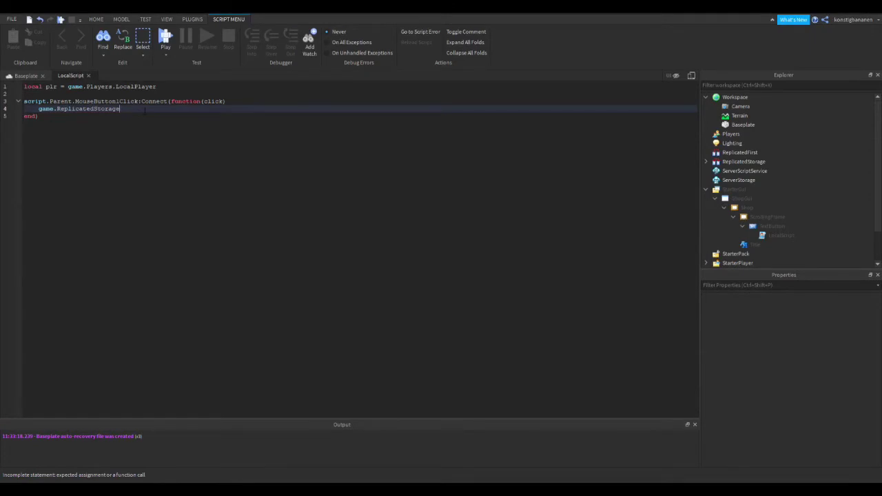
pyautogui.write('Tools.Part:Clone(')
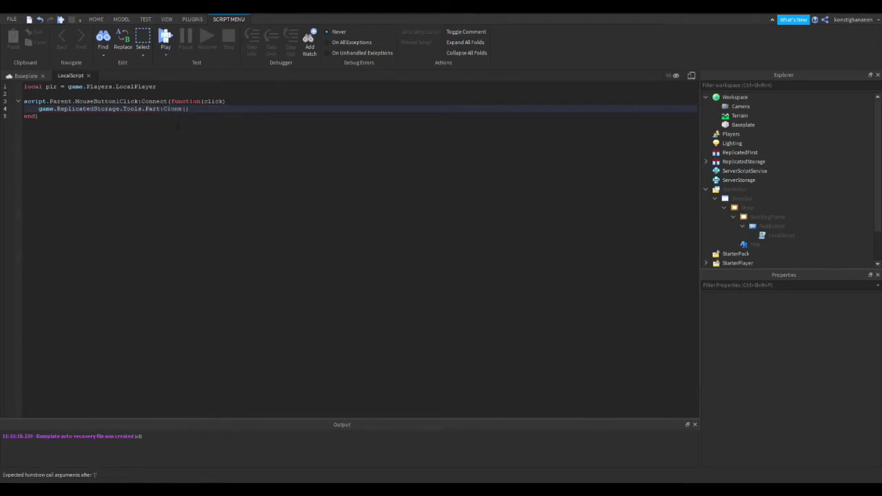
pyautogui.write(').Parent')
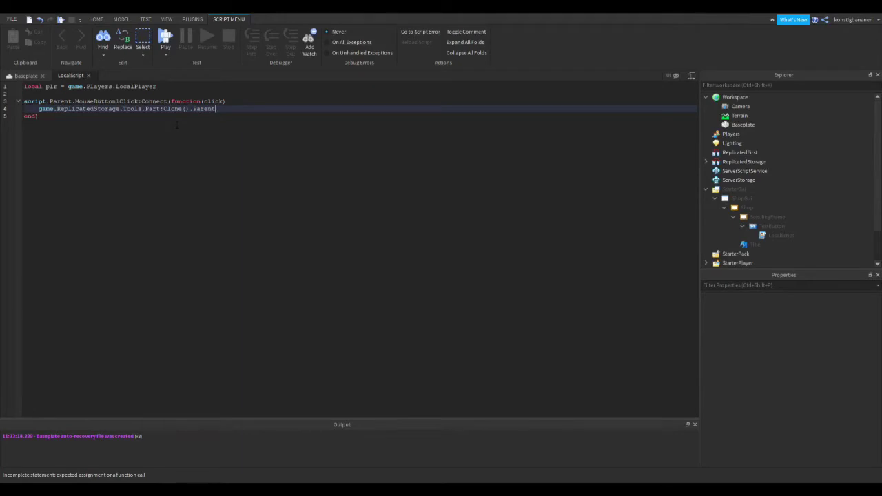
pyautogui.write(' = plr:WaitForChild')
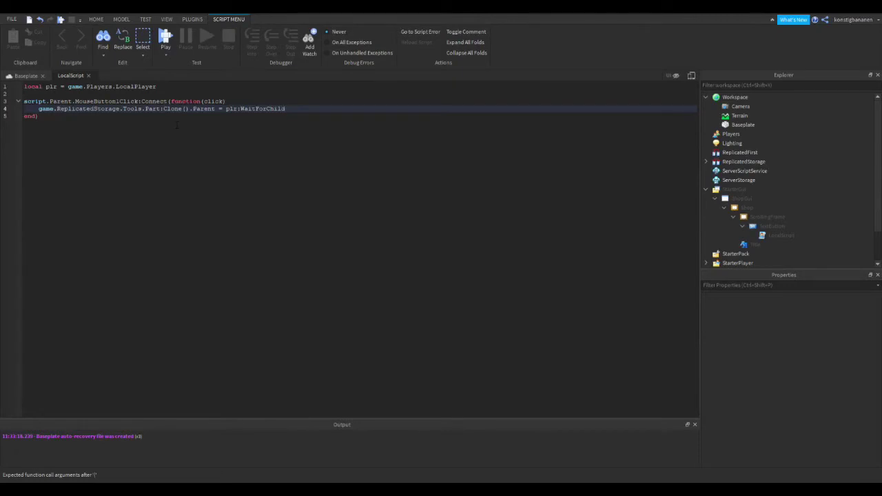
pyautogui.write('("Backpack')
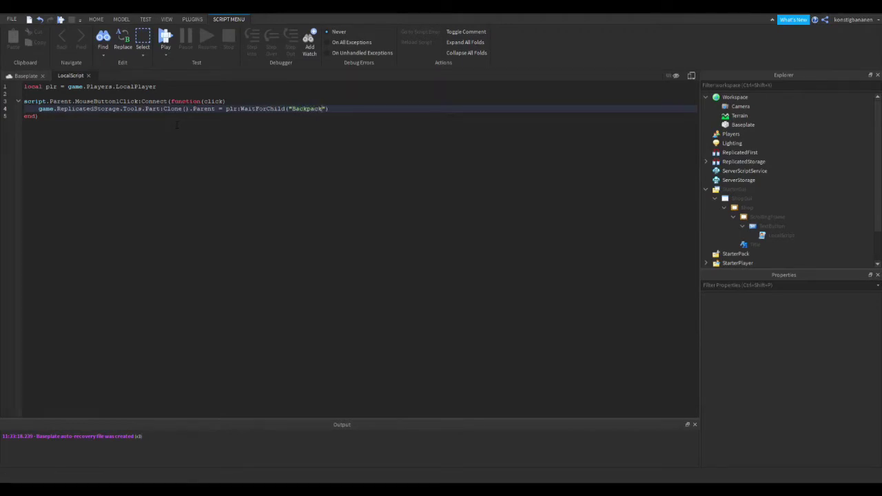
# - Return to the Baseplate view, show the UI preview again and start a play test
pyautogui.click(27, 76)
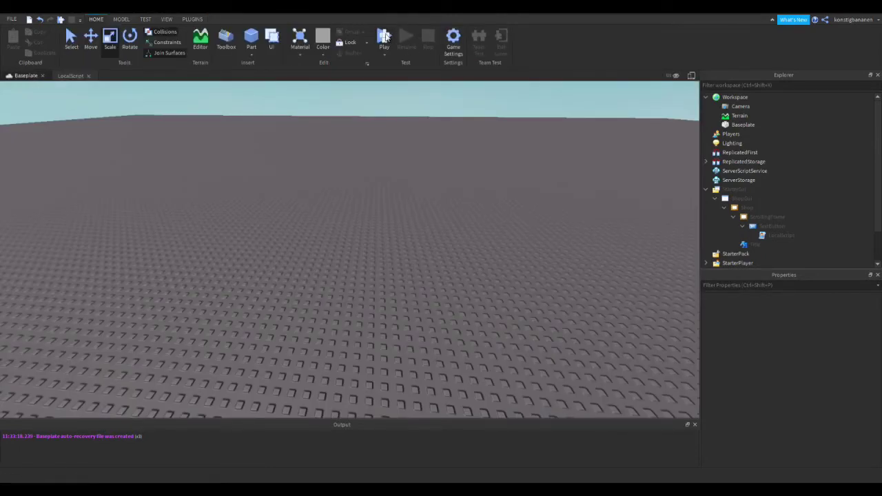
pyautogui.click(676, 76)
pyautogui.click(385, 38)
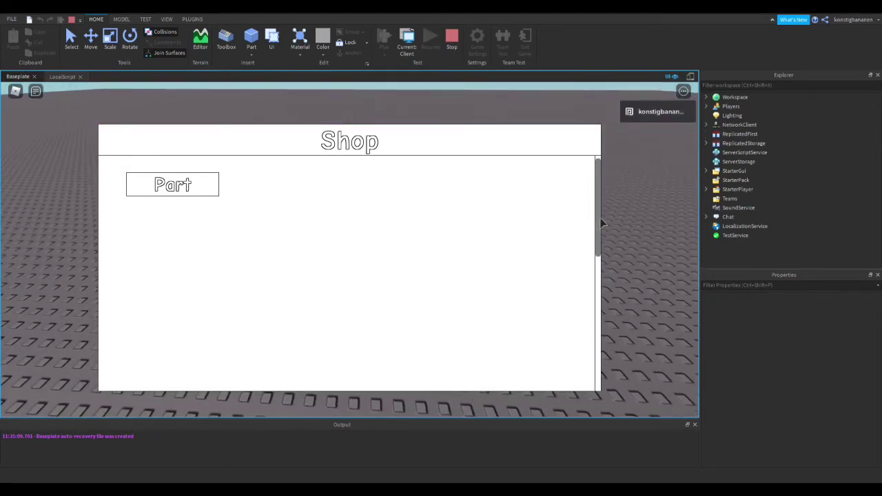
# - Get a Part from the shop's item list and equip it from the hotbar
pyautogui.moveTo(599, 221); pyautogui.dragTo(594, 162)
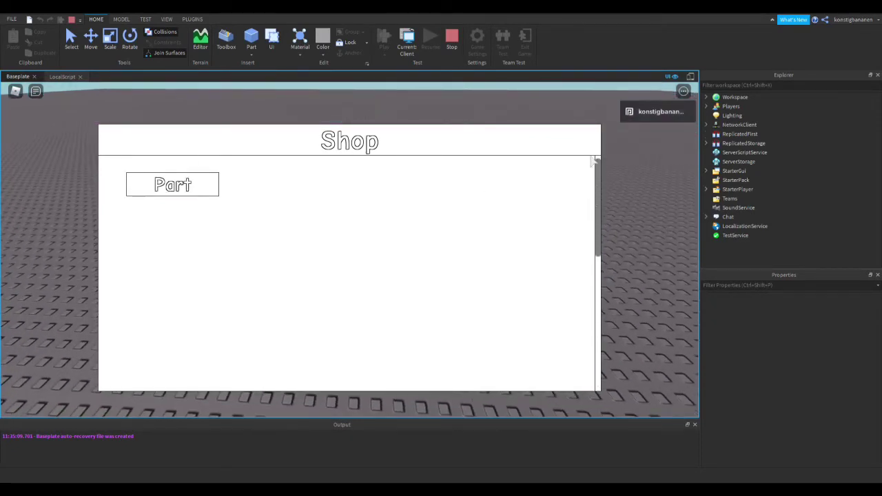
pyautogui.click(178, 195)
pyautogui.click(355, 401)
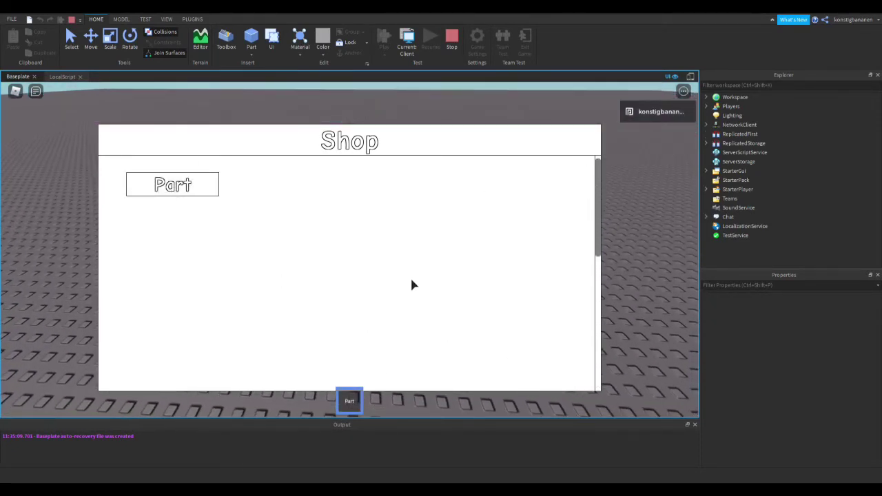
# - Jump, walk and turn the camera to examine the equipped Part beside the shop window
pyautogui.moveTo(642, 236); pyautogui.dragTo(662, 244, button='right')
pyautogui.press('space')
pyautogui.press('space')
pyautogui.press('space')
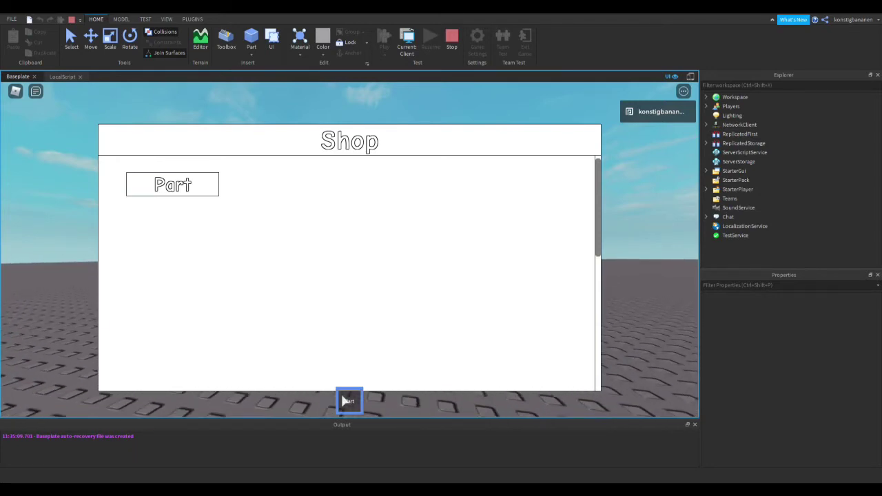
pyautogui.moveTo(637, 333); pyautogui.dragTo(638, 332, button='right')
pyautogui.press('w')
pyautogui.press('d')
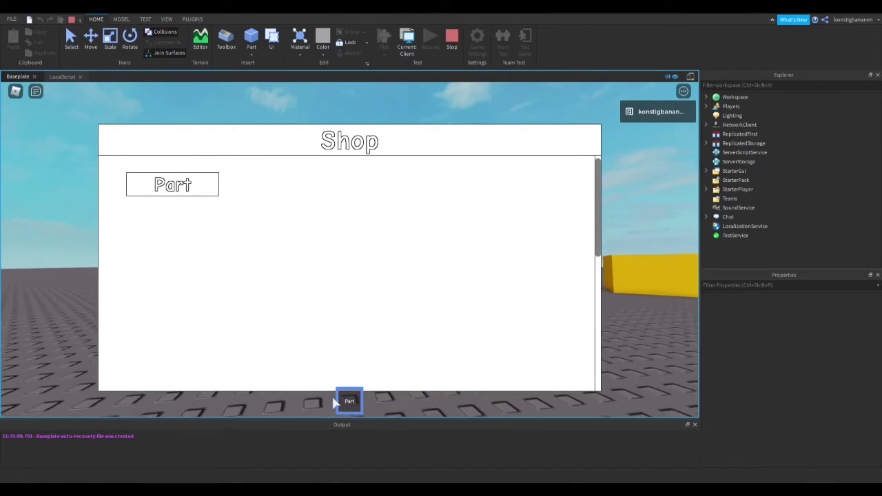
# - Equip and unequip the Part in the hotbar repeatedly to test the tool
pyautogui.click(349, 402)
pyautogui.click(361, 405)
pyautogui.click(361, 404)
pyautogui.click(361, 405)
pyautogui.click(361, 405)
pyautogui.click(361, 404)
pyautogui.click(361, 404)
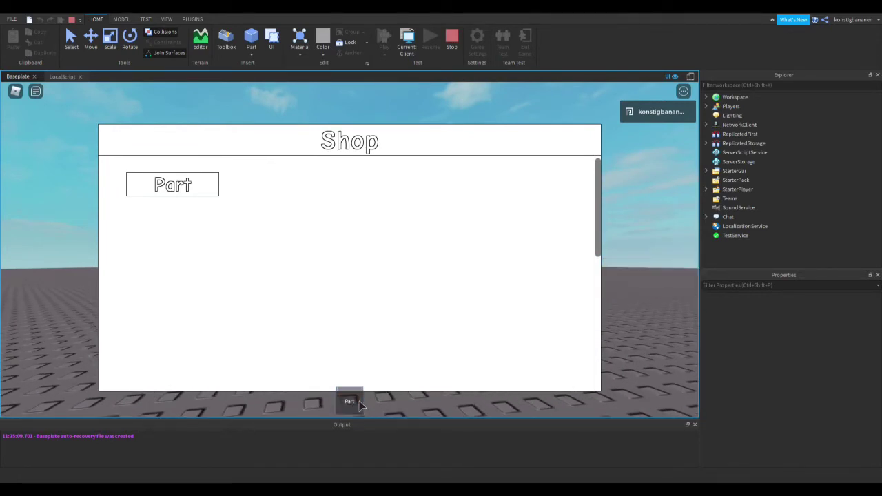
pyautogui.click(361, 405)
pyautogui.click(361, 404)
# - Get more Part tools from the shop until the hotbar is full and open the inventory
pyautogui.click(200, 194)
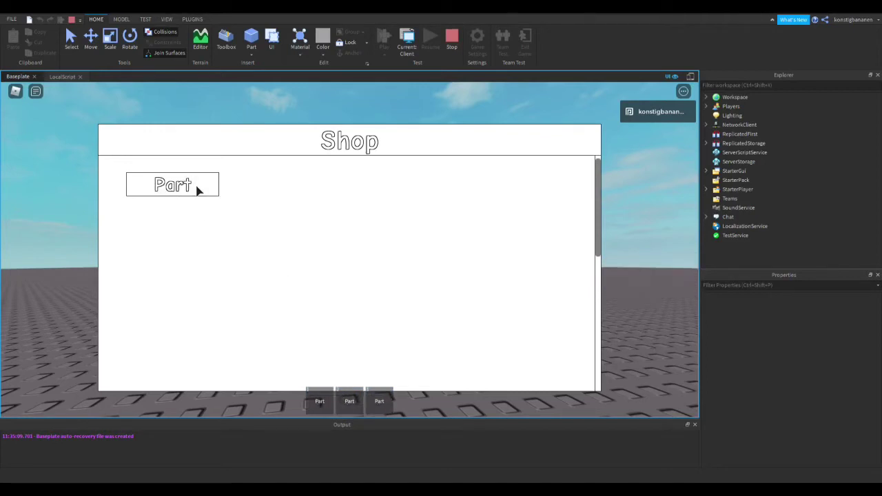
pyautogui.click(200, 195)
pyautogui.click(199, 194)
pyautogui.click(199, 193)
pyautogui.click(200, 193)
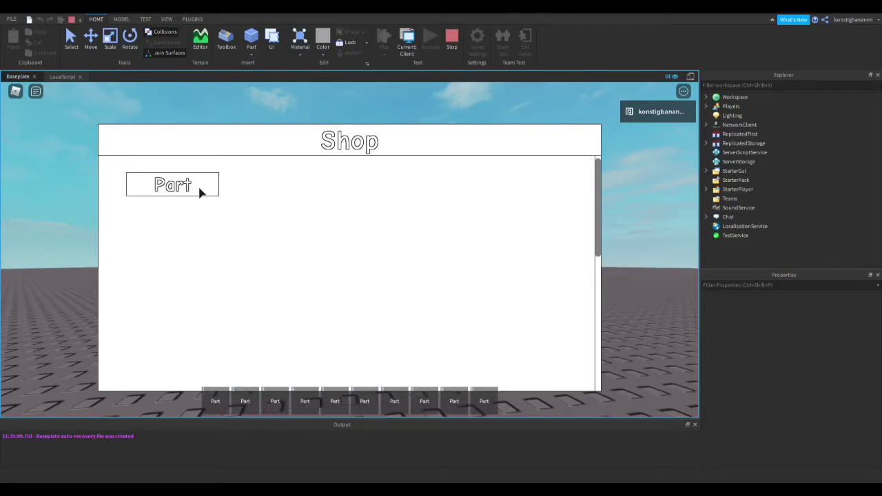
pyautogui.click(683, 92)
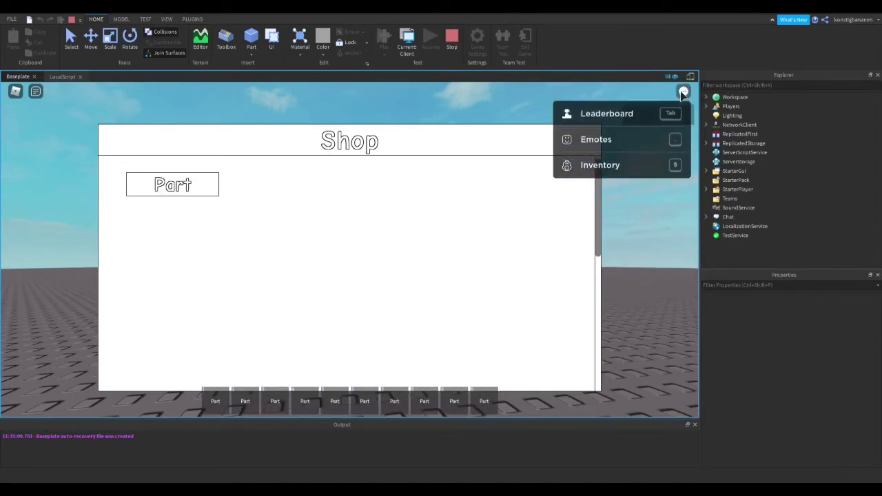
pyautogui.click(624, 168)
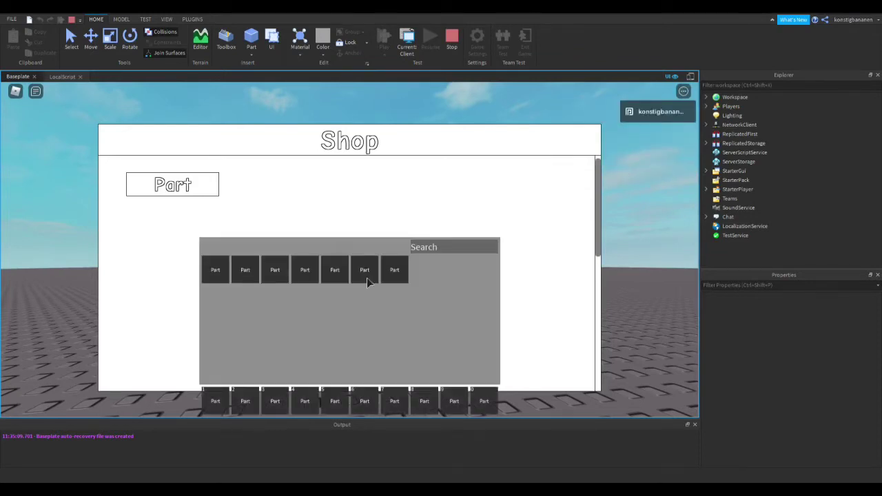
# - Keep getting Part tools from the shop with the inventory open to test repeated cloning
pyautogui.click(185, 180)
pyautogui.click(185, 181)
pyautogui.click(193, 194)
pyautogui.click(193, 195)
pyautogui.click(193, 194)
pyautogui.click(193, 194)
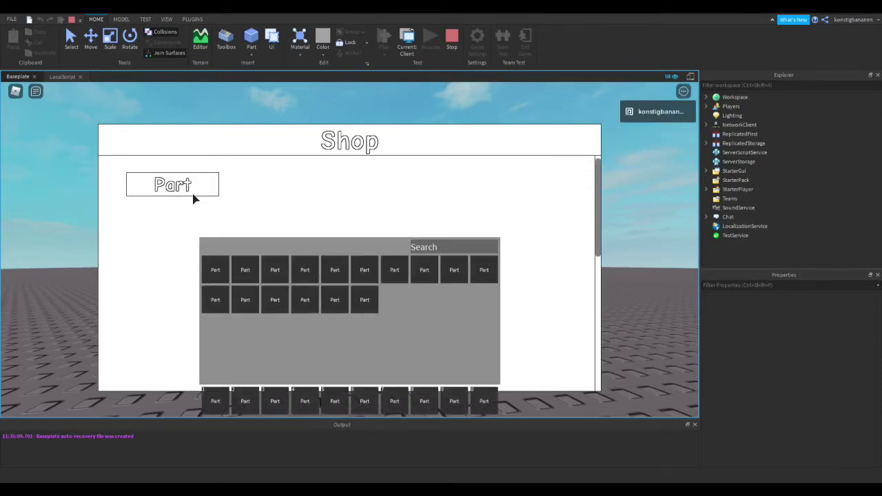
pyautogui.click(193, 194)
pyautogui.click(193, 195)
pyautogui.click(193, 195)
pyautogui.click(193, 195)
pyautogui.click(194, 195)
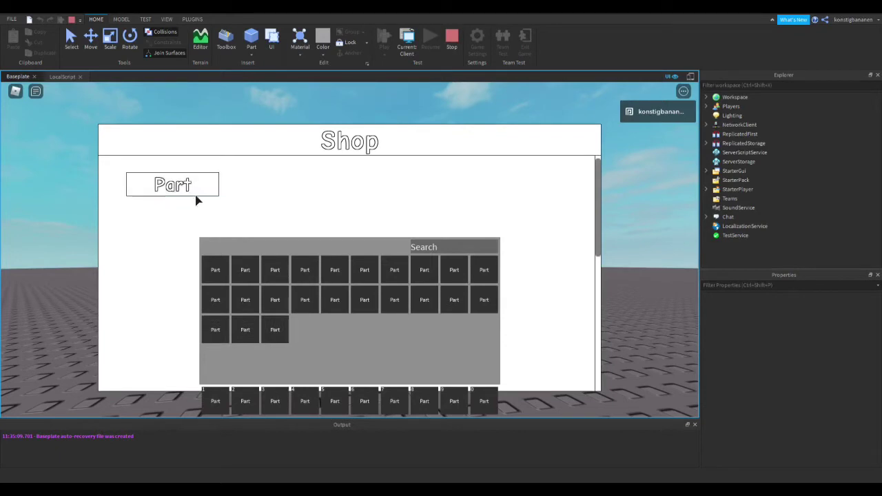
pyautogui.click(194, 192)
pyautogui.click(195, 192)
pyautogui.click(194, 193)
pyautogui.click(194, 192)
pyautogui.click(195, 192)
pyautogui.click(194, 192)
pyautogui.click(194, 191)
pyautogui.click(194, 191)
pyautogui.click(192, 189)
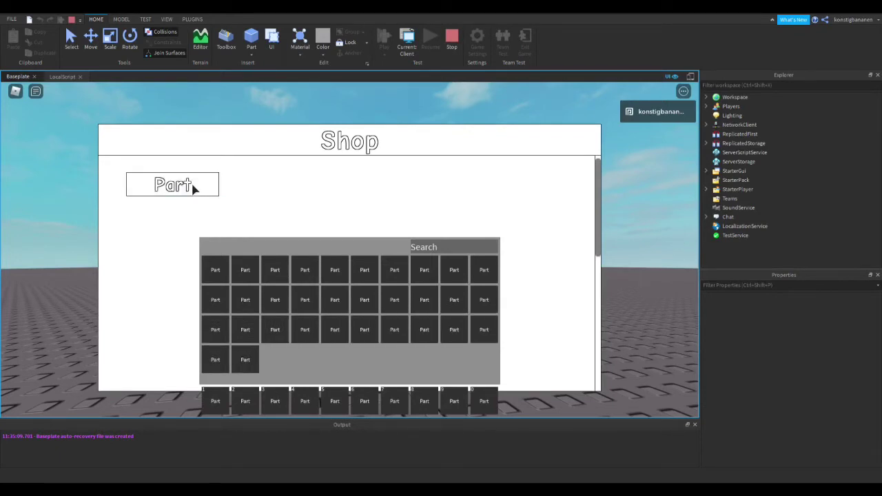
pyautogui.doubleClick(191, 187)
pyautogui.click(191, 188)
pyautogui.click(191, 186)
pyautogui.click(189, 183)
pyautogui.click(187, 184)
pyautogui.doubleClick(185, 185)
pyautogui.click(185, 183)
pyautogui.doubleClick(183, 182)
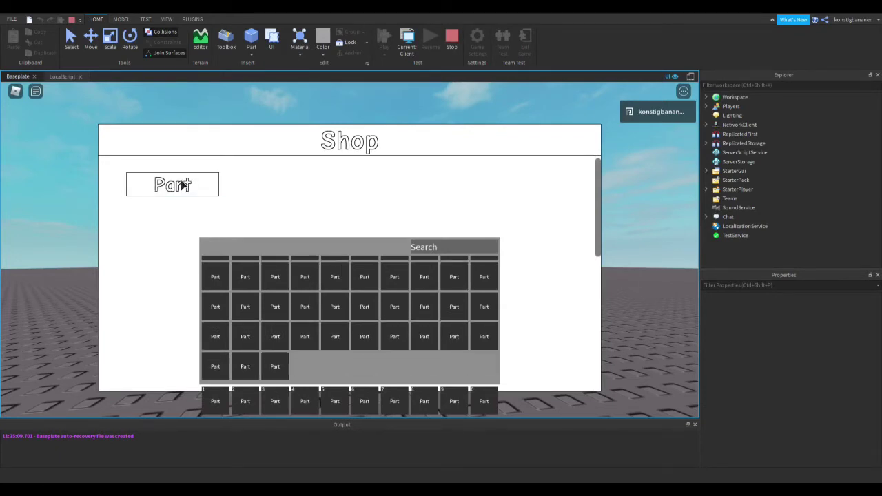
# - Add several more Part tools from the shop to the inventory, and end the play test
pyautogui.click(183, 183)
pyautogui.click(182, 183)
pyautogui.click(183, 183)
pyautogui.doubleClick(182, 183)
pyautogui.click(181, 184)
pyautogui.doubleClick(182, 185)
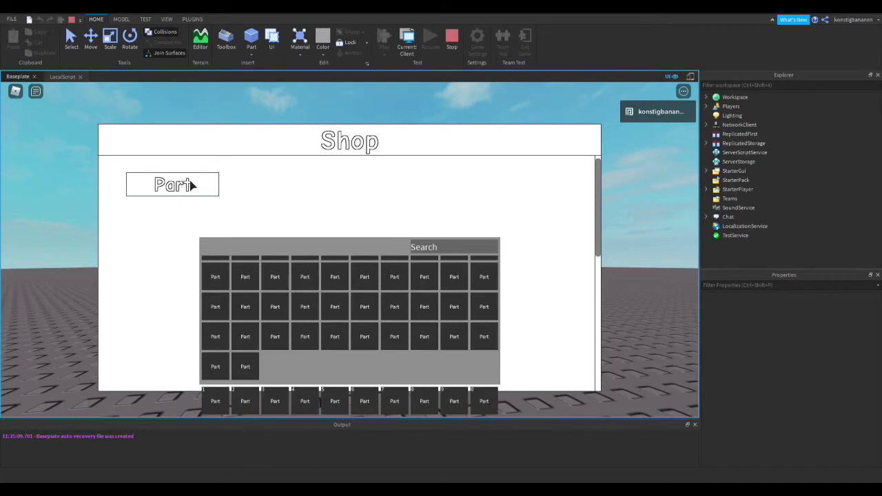
pyautogui.click(451, 41)
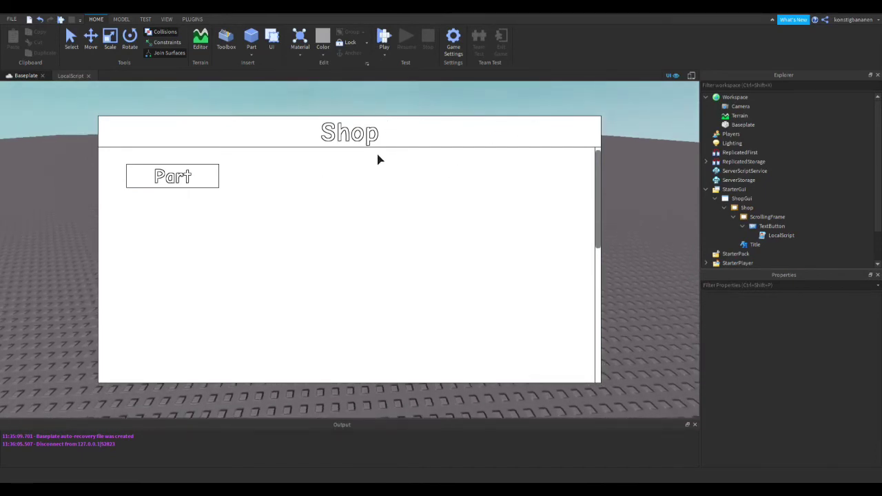
# - Insert a TextButton into the Shop frame of ShopGui and name it Close
pyautogui.click(741, 227)
pyautogui.click(734, 218)
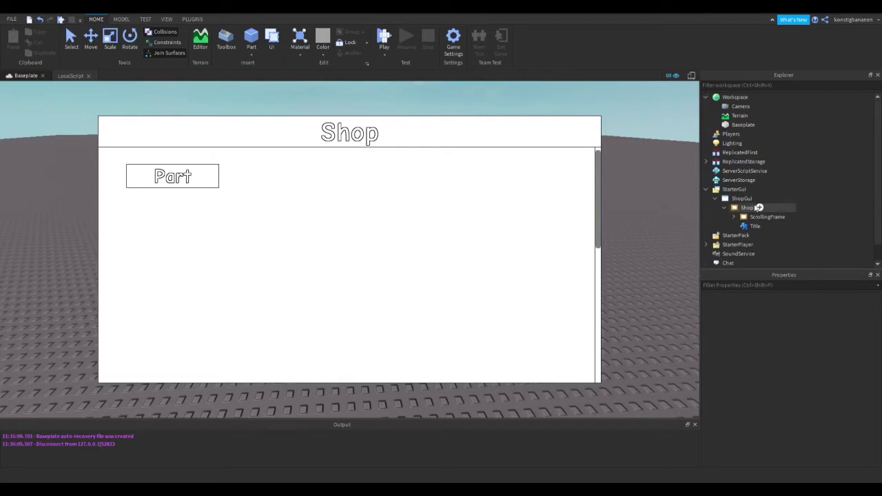
pyautogui.click(759, 208)
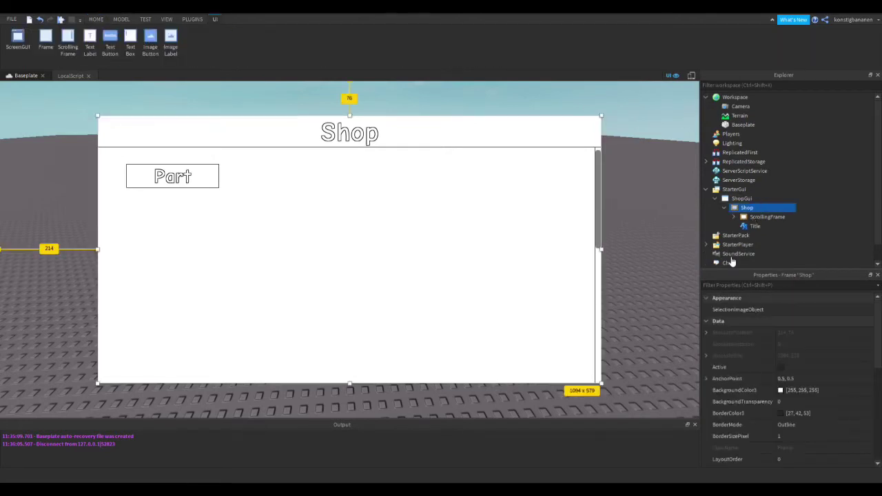
pyautogui.click(731, 259)
pyautogui.click(758, 228)
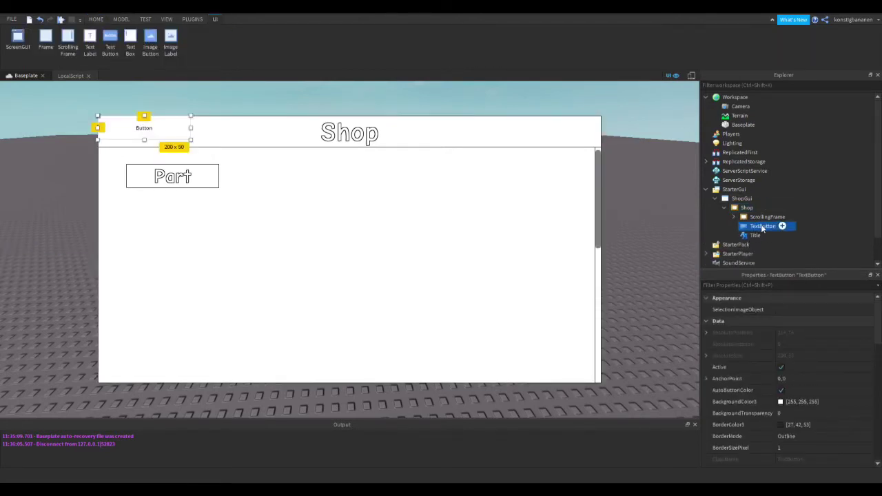
pyautogui.doubleClick(765, 228)
pyautogui.write('V')
pyautogui.press('Return')
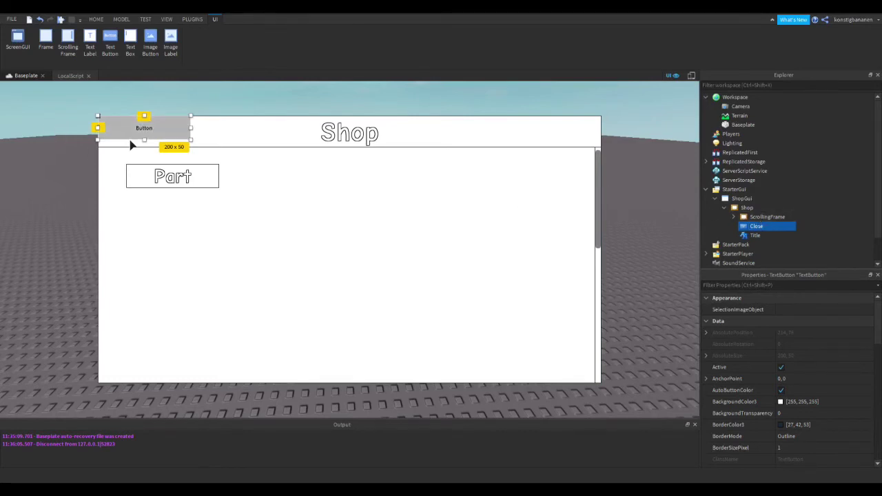
# - Resize the Close button to 50 x 50 in the Shop frame's upper right corner and set its background color to 255, 0, 0
pyautogui.moveTo(132, 145); pyautogui.dragTo(590, 142)
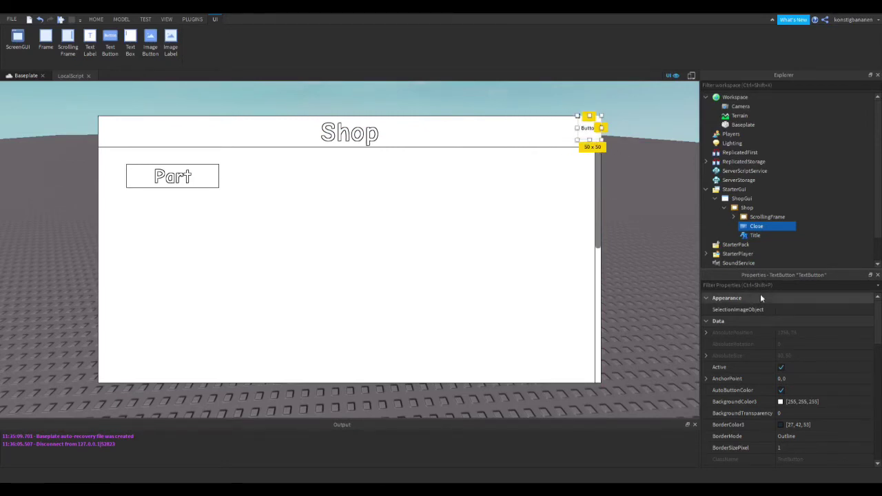
pyautogui.click(783, 406)
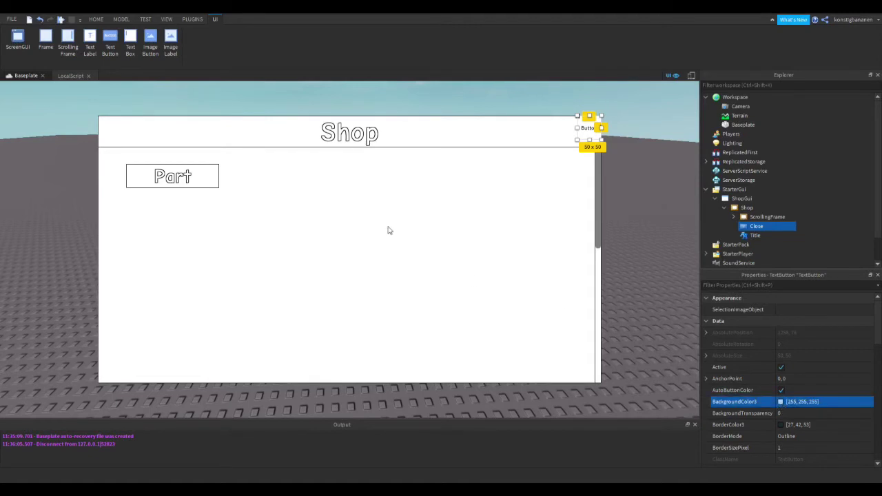
pyautogui.write('255, 0, 0')
pyautogui.press('Return')
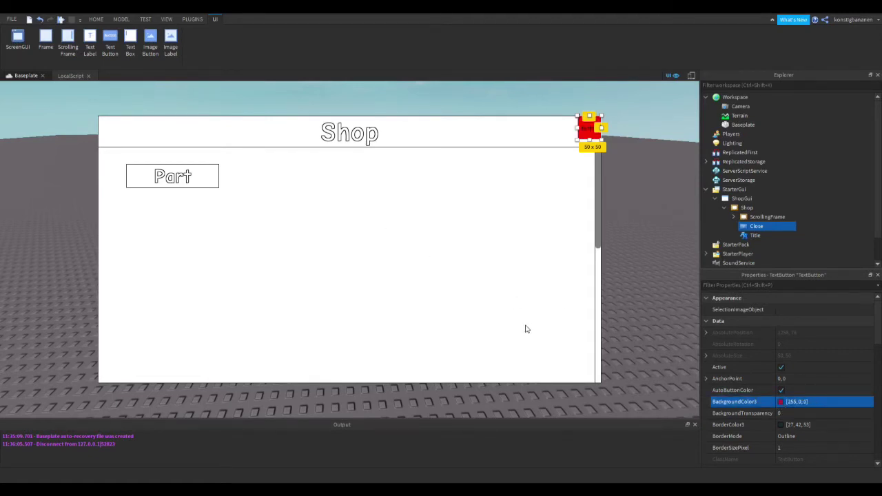
# - Set the Close button's font to Cartoon and enable TextScaled
pyautogui.scroll(-5, 819, 406)
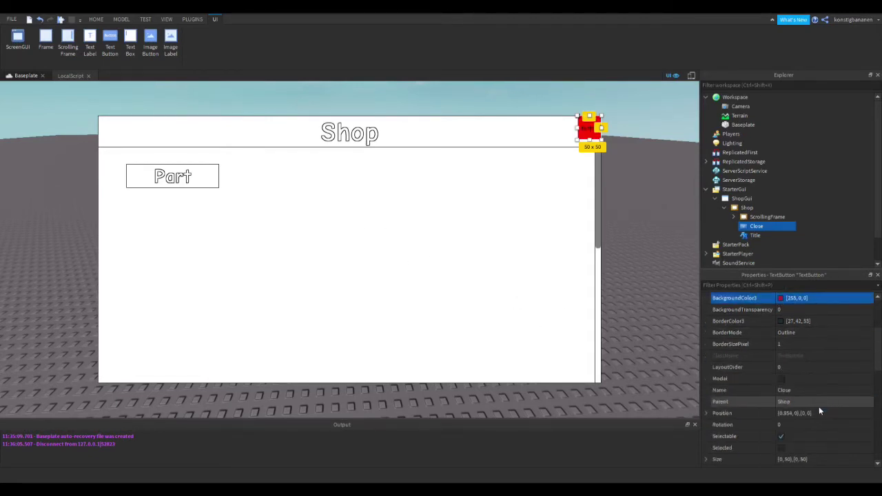
pyautogui.scroll(-3, 801, 404)
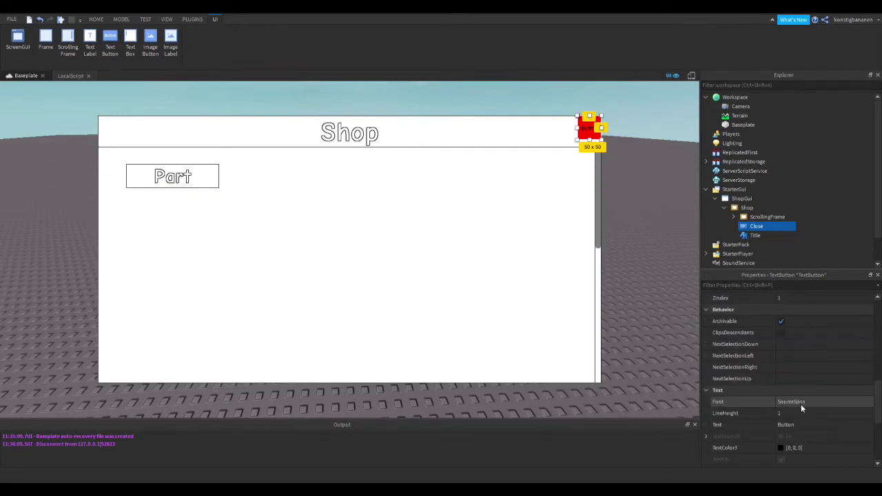
pyautogui.click(804, 401)
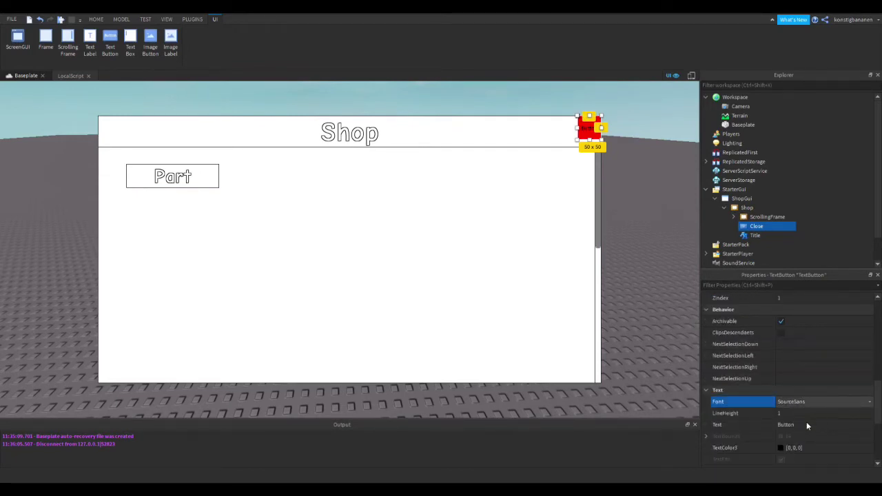
pyautogui.click(796, 447)
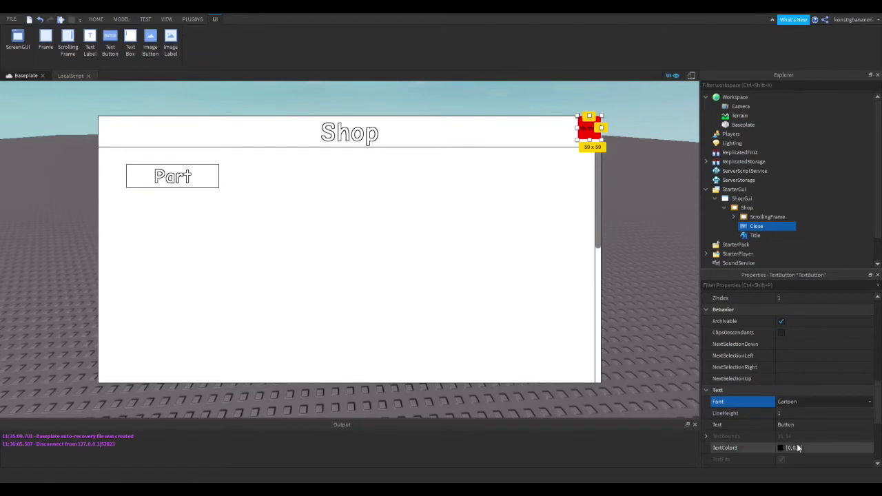
pyautogui.scroll(-1, 805, 439)
pyautogui.click(782, 437)
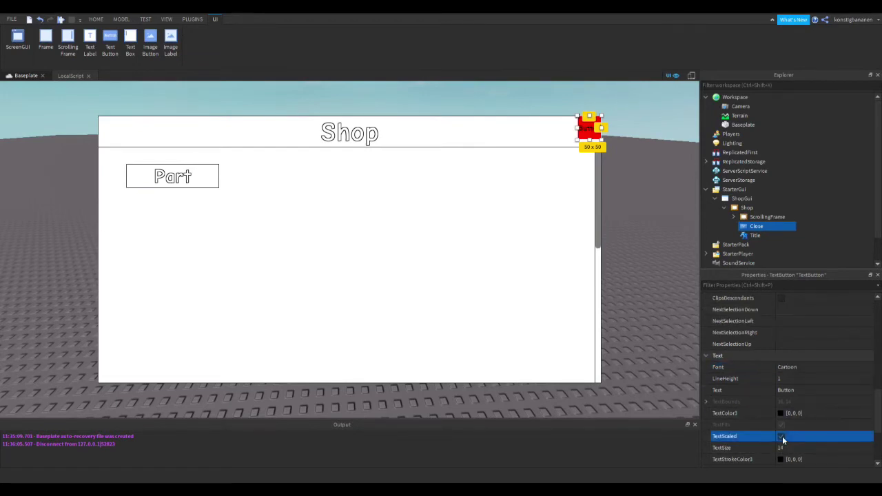
# - Change the Close button's text to X
pyautogui.scroll(-1, 782, 440)
pyautogui.click(782, 360)
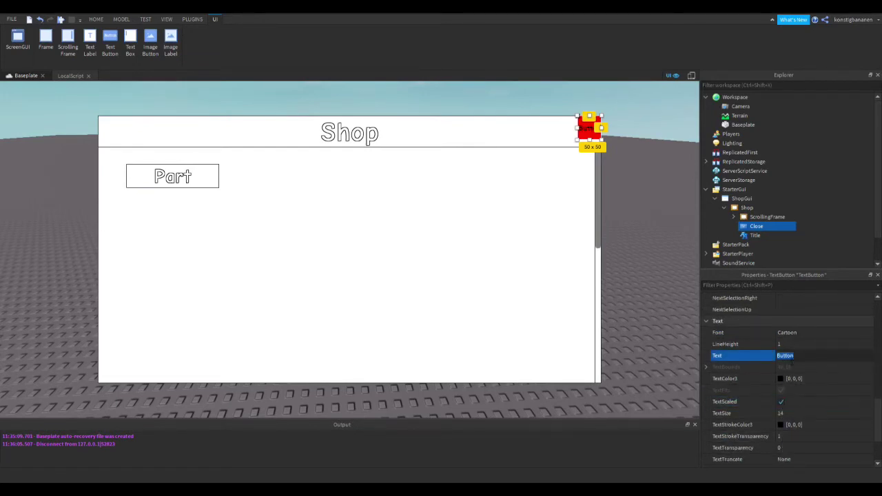
pyautogui.write('X')
pyautogui.press('Return')
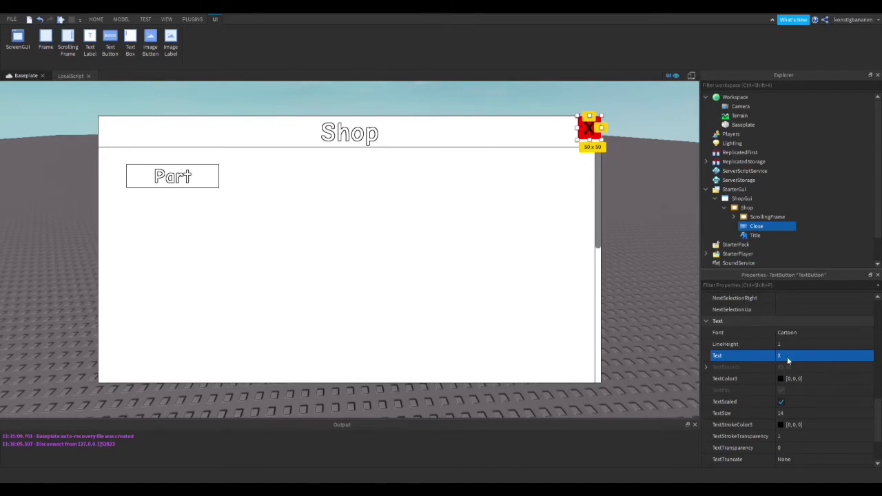
# - Give the Close button's text a TextStrokeTransparency of 0 and a TextColor3 of 255, 255, 255
pyautogui.click(793, 436)
pyautogui.write('0')
pyautogui.press('Return')
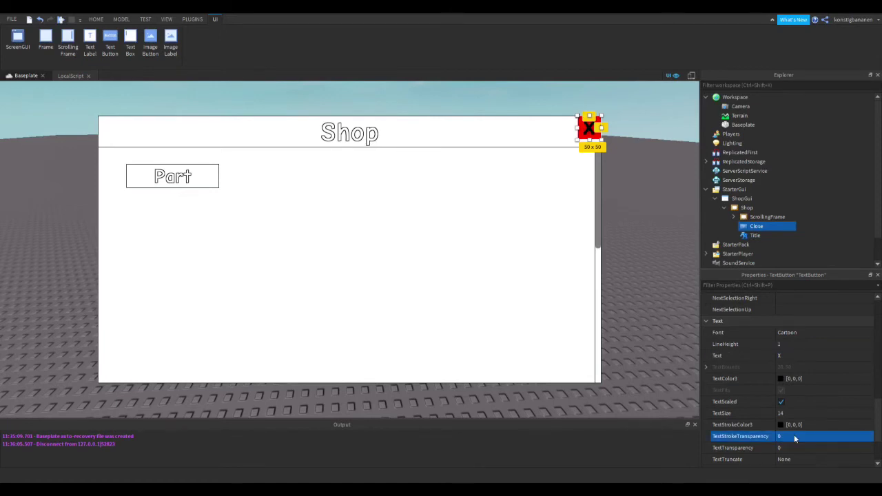
pyautogui.click(781, 381)
pyautogui.click(420, 230)
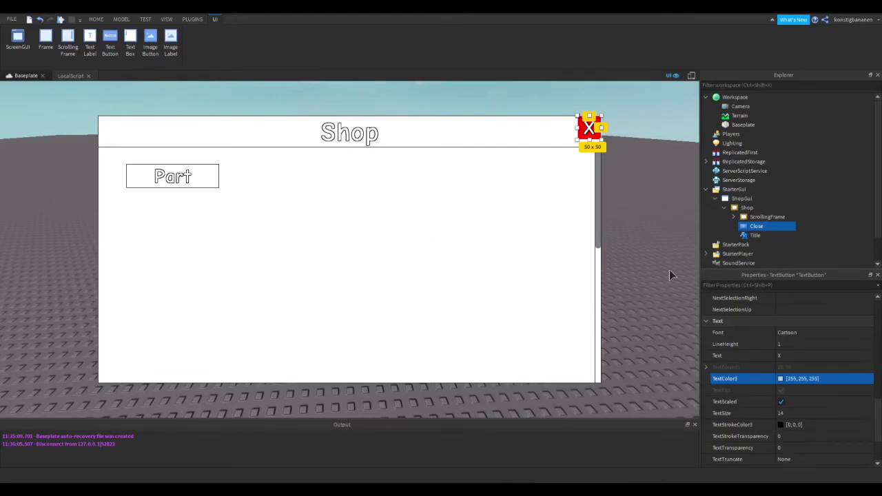
# - Add a LocalScript to the Close button and clear its default code
pyautogui.moveTo(770, 230)
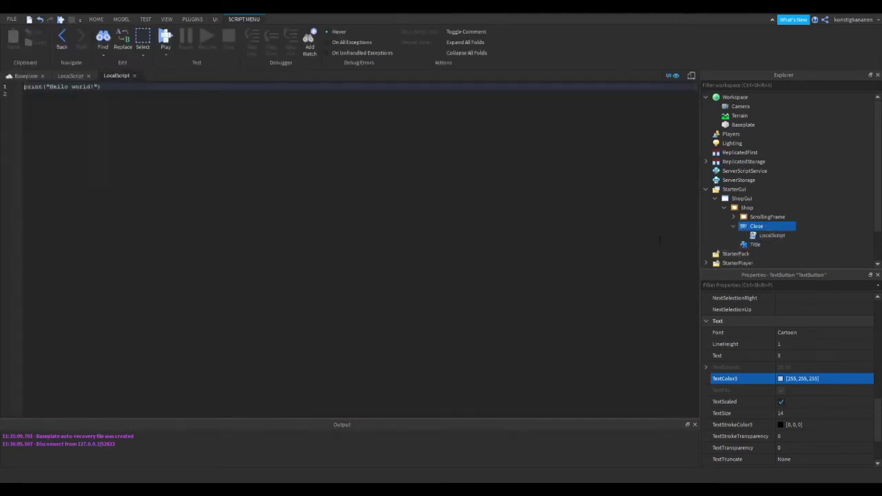
pyautogui.hotkey('ctrl', 'a')
pyautogui.press('BackSpace')
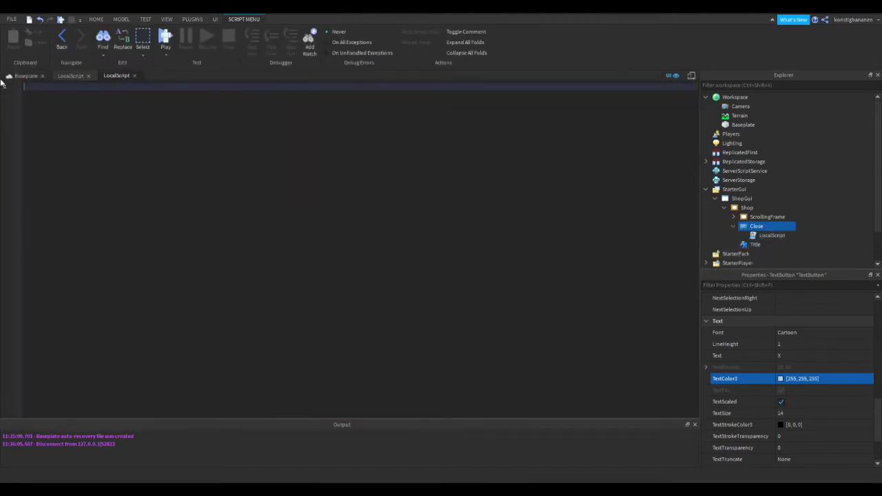
# - Connect a function to script.Parent.MouseButton1Click in the Close button's LocalScript
pyautogui.write('script')
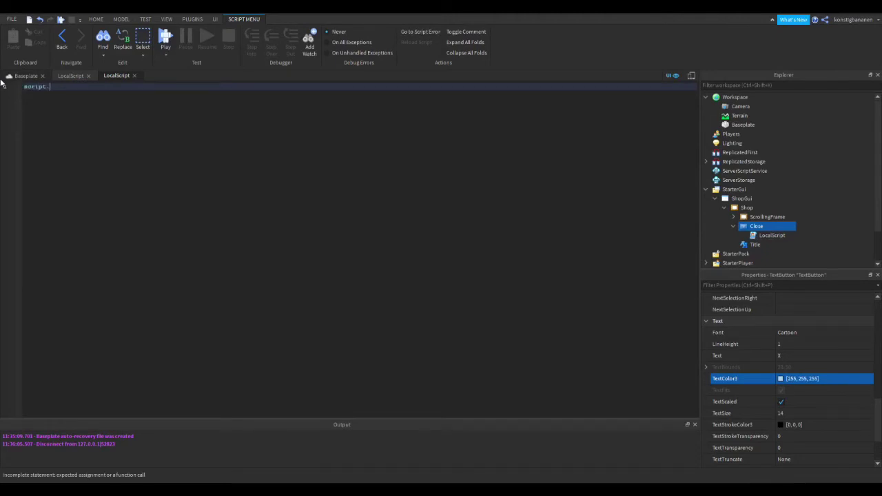
pyautogui.write('.Parent.MouseButton1Click')
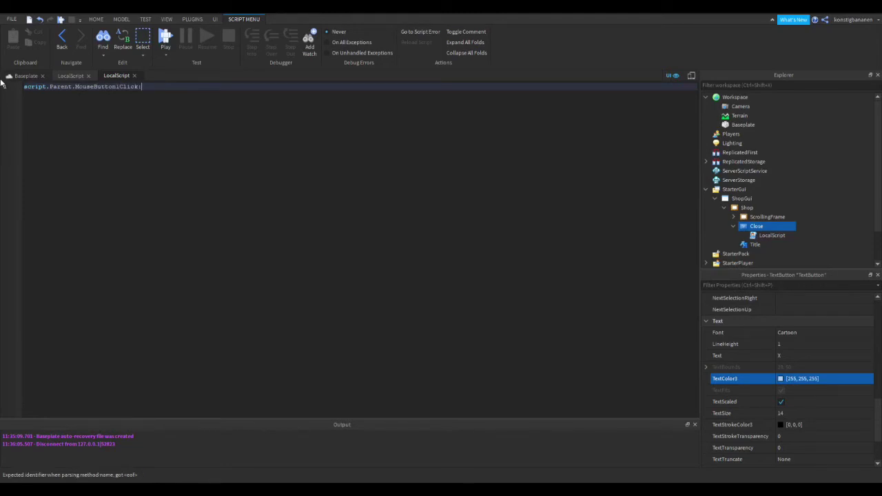
pyautogui.write(':Connect(f')
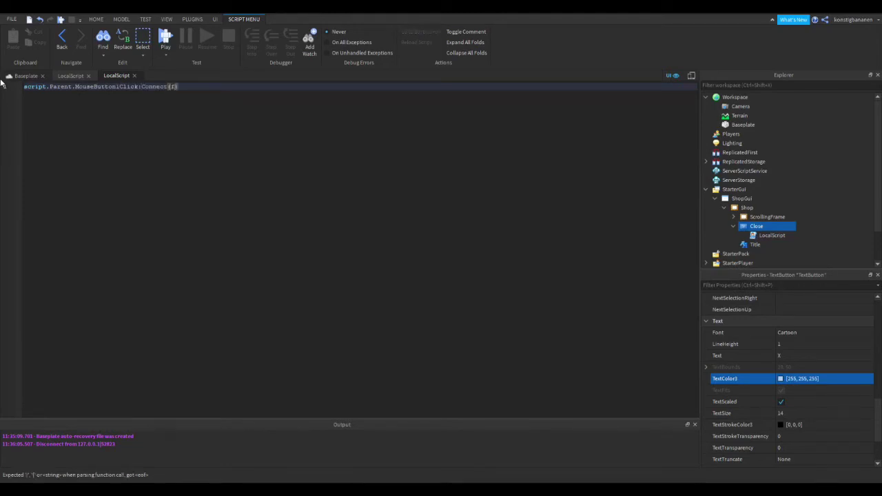
pyautogui.write('unction(')
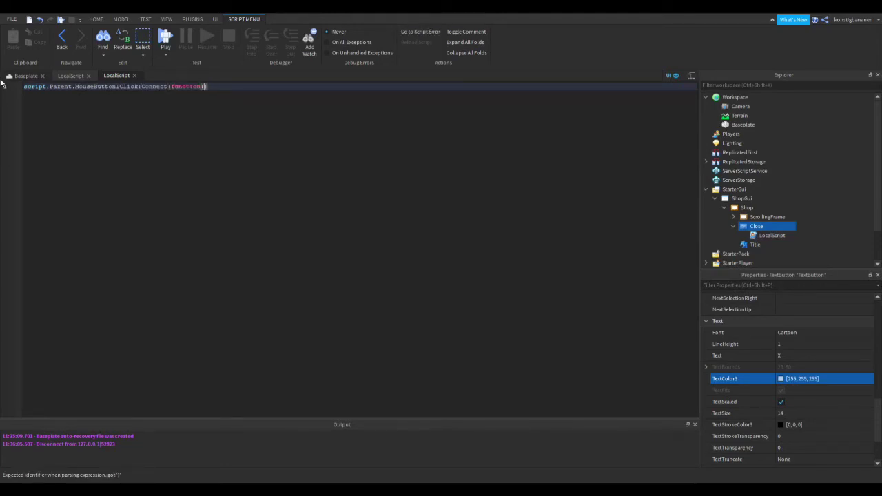
pyautogui.press('Return')
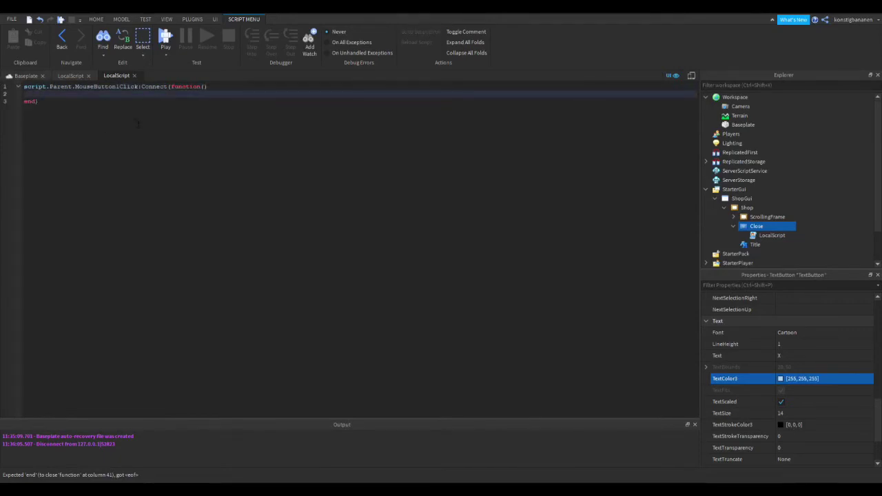
# - Inside the click function, hide the Shop frame with script.Parent.Parent.Visible = false
pyautogui.write('script')
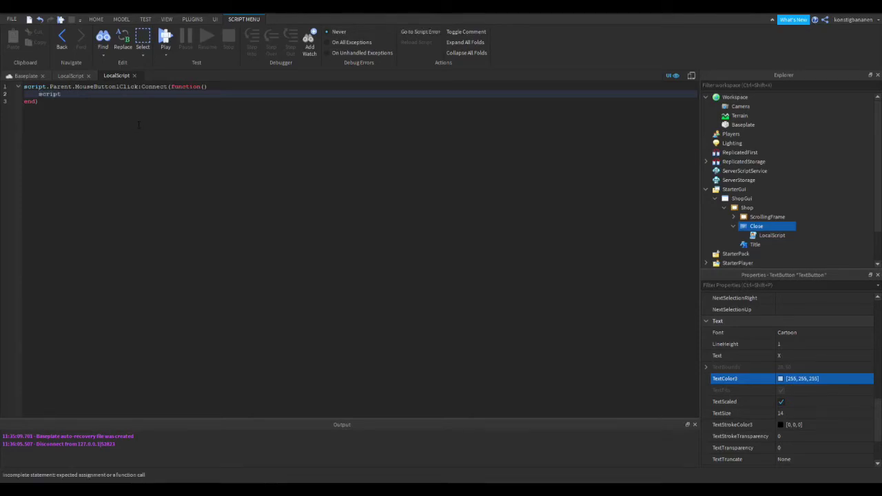
pyautogui.write('.Parent.Parent.')
pyautogui.write('Visible = false')
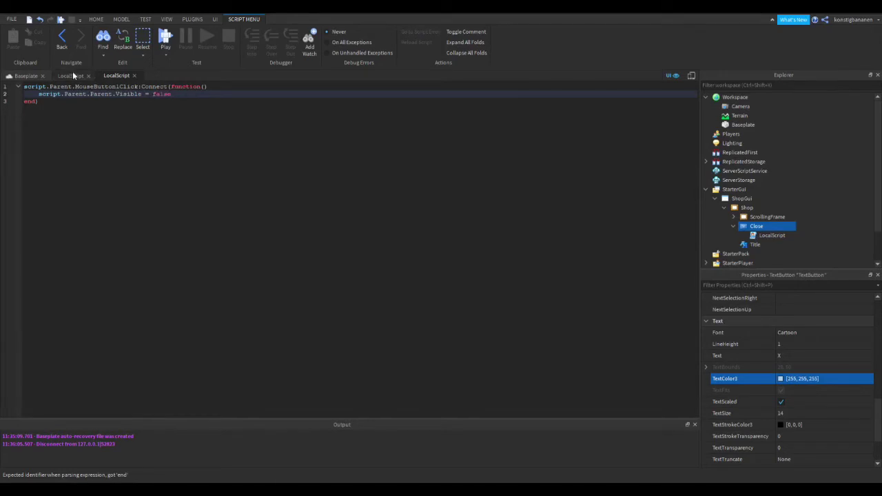
# - Return to the Baseplate view, start a play test and close the shop with its X button
pyautogui.click(71, 76)
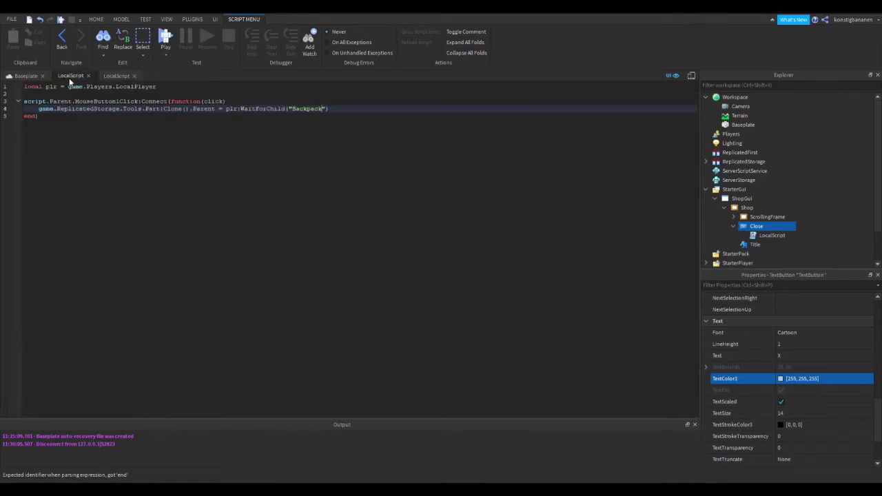
pyautogui.click(27, 76)
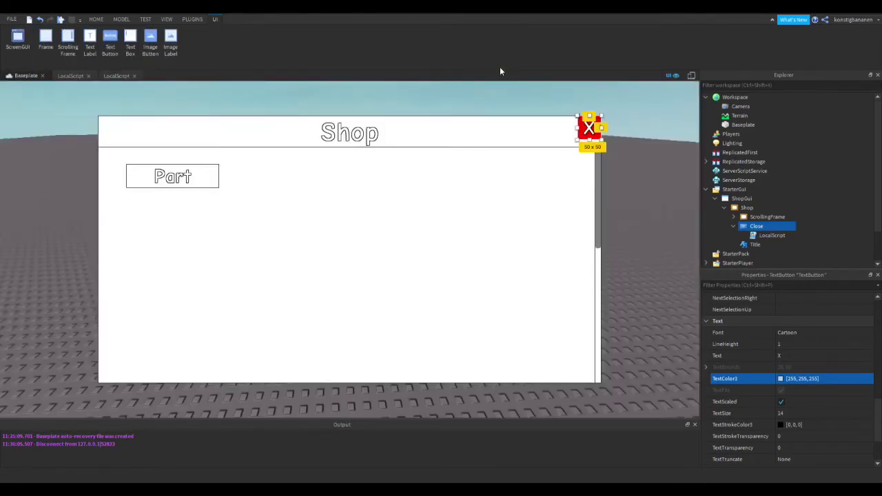
pyautogui.click(325, 102)
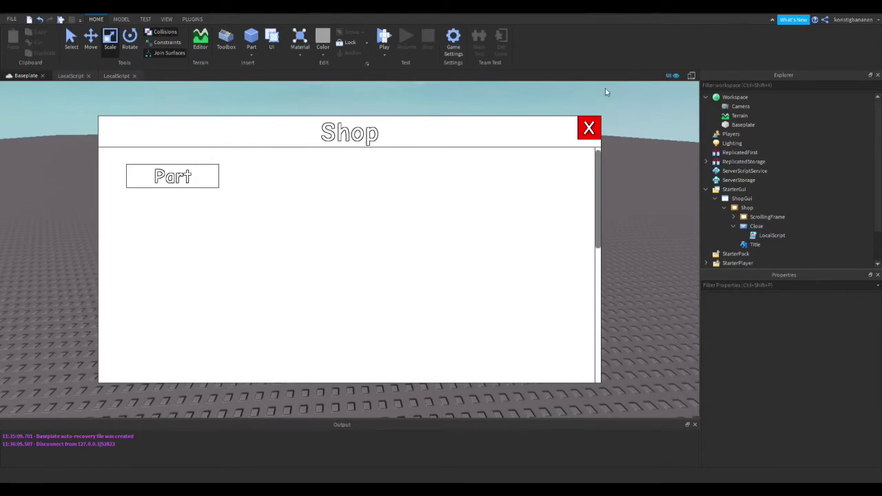
pyautogui.click(384, 38)
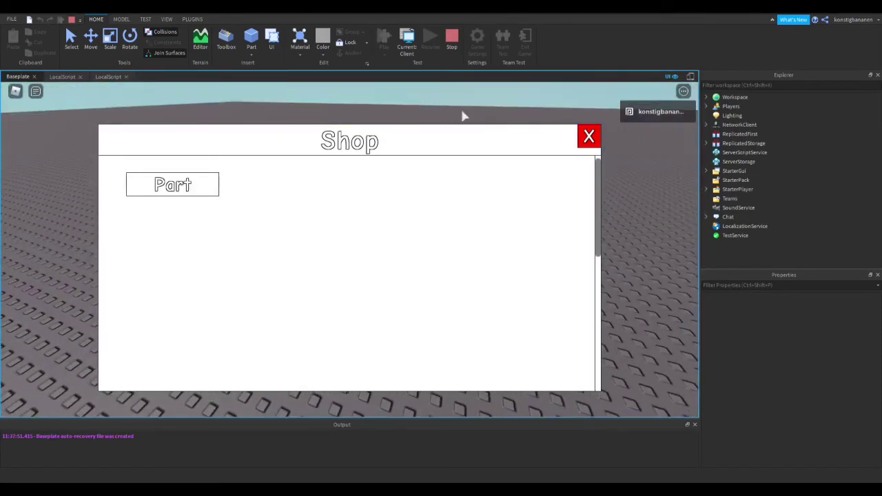
pyautogui.click(586, 137)
# - Walk, jump and turn the camera with the shop closed, and end the play test
pyautogui.moveTo(370, 381); pyautogui.dragTo(368, 377, button='right')
pyautogui.press('a')
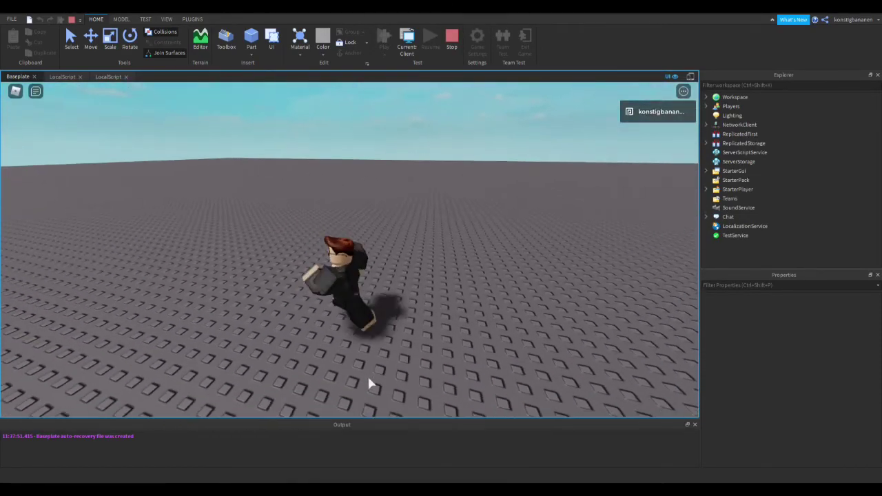
pyautogui.press('w')
pyautogui.press('s')
pyautogui.press('space')
pyautogui.moveTo(504, 253); pyautogui.dragTo(437, 246, button='right')
pyautogui.press('a')
pyautogui.press('s')
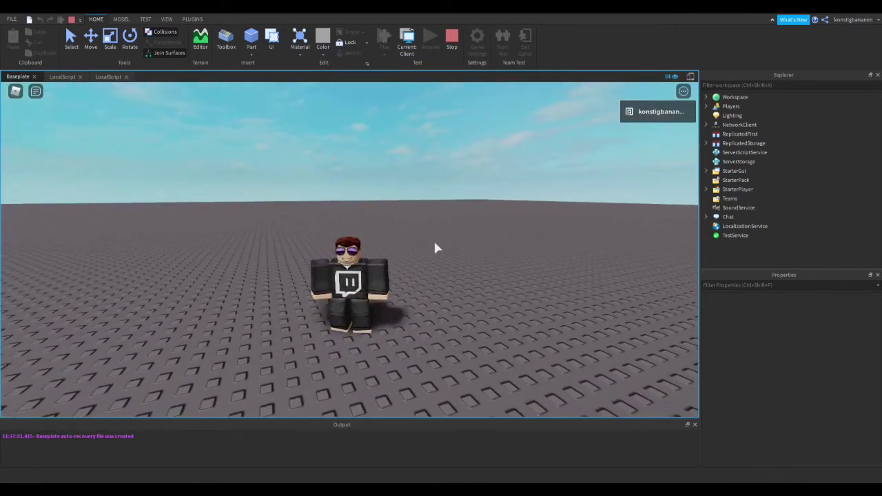
pyautogui.click(453, 41)
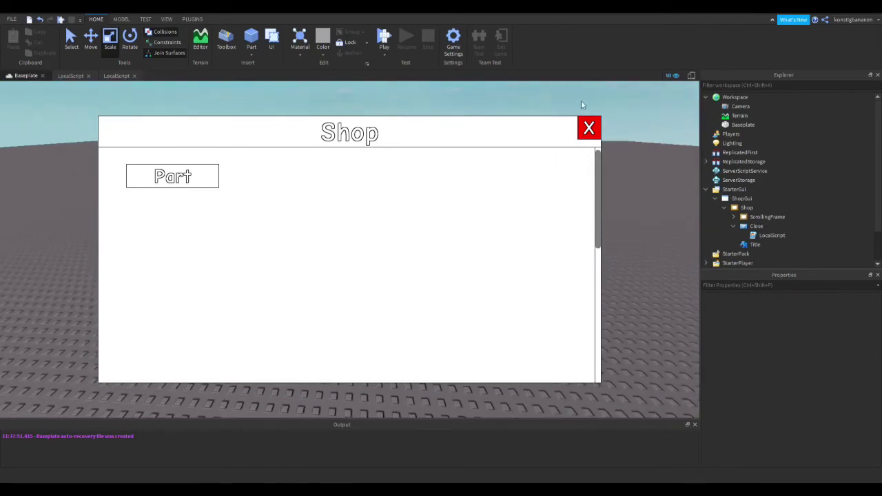
# - Hide the GUI overlay in the Baseplate viewport
pyautogui.click(669, 76)
pyautogui.moveTo(458, 155); pyautogui.dragTo(458, 155, button='right')
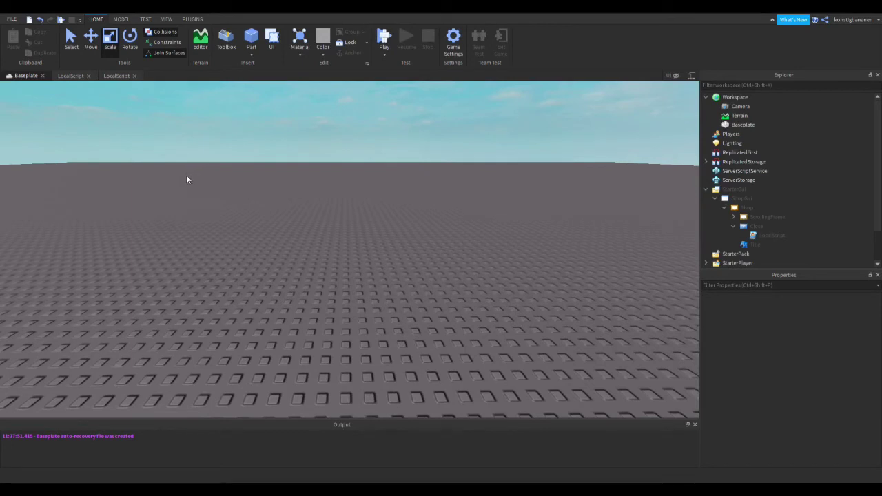
pyautogui.click(734, 226)
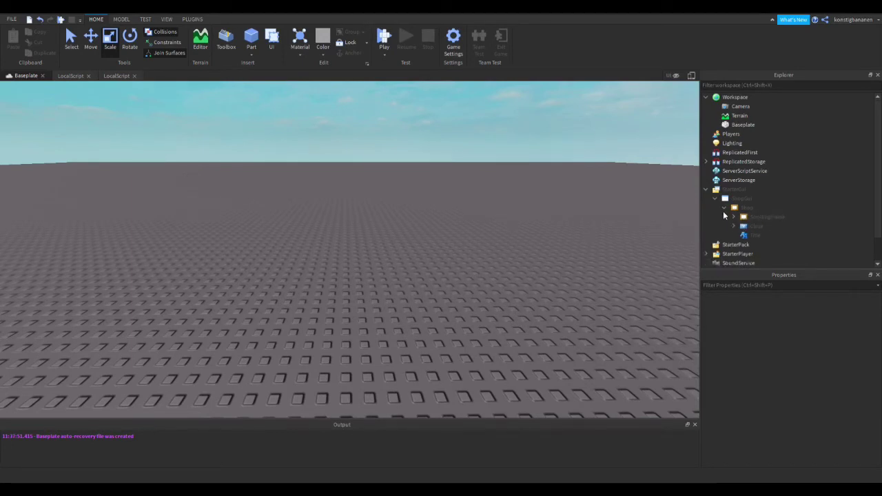
pyautogui.click(725, 208)
pyautogui.click(715, 198)
pyautogui.click(706, 189)
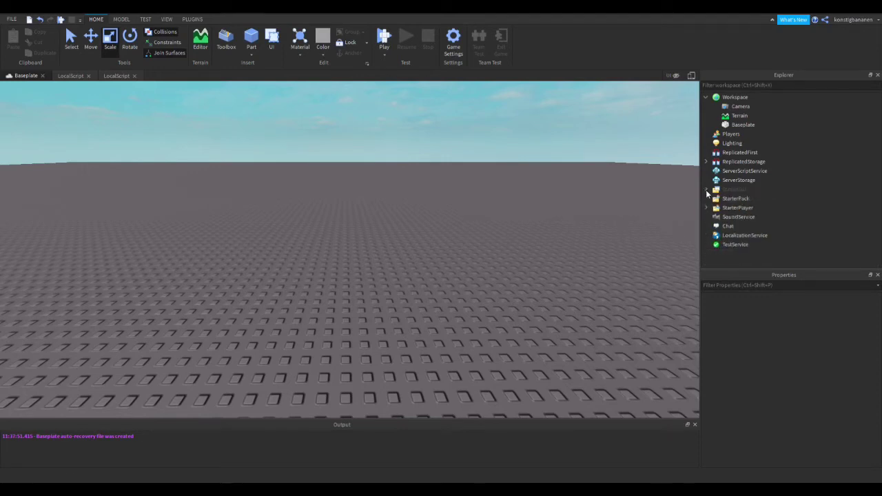
pyautogui.moveTo(317, 204); pyautogui.dragTo(333, 200, button='right')
pyautogui.scroll(-2, 332, 199)
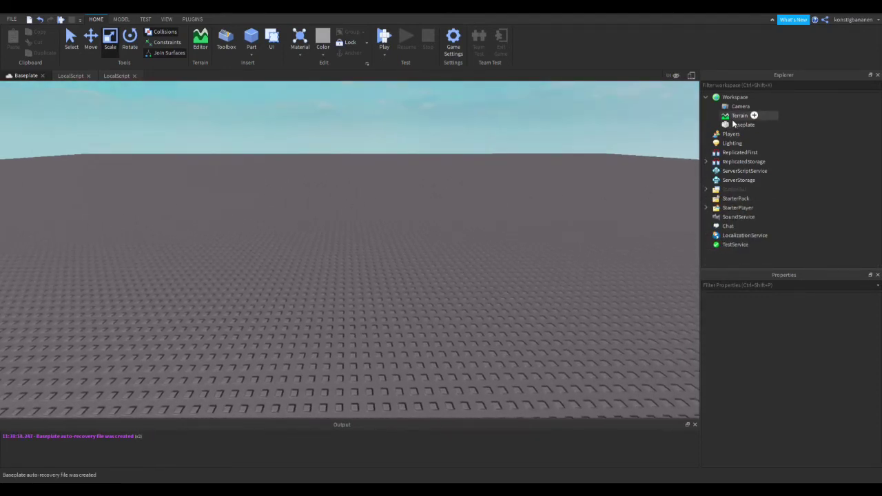
pyautogui.click(706, 189)
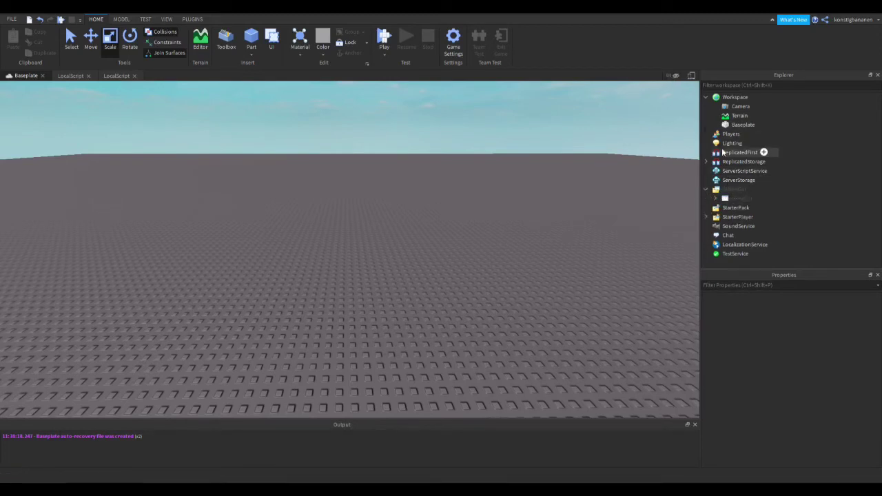
pyautogui.moveTo(762, 193)
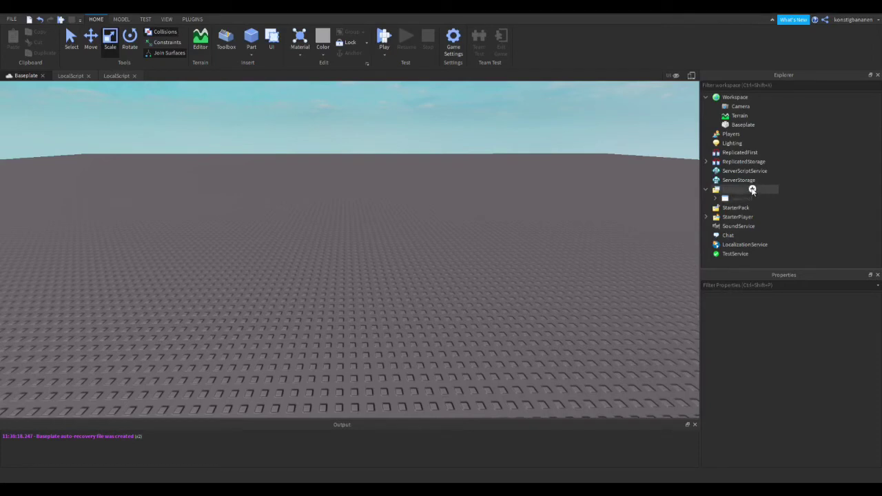
pyautogui.click(752, 191)
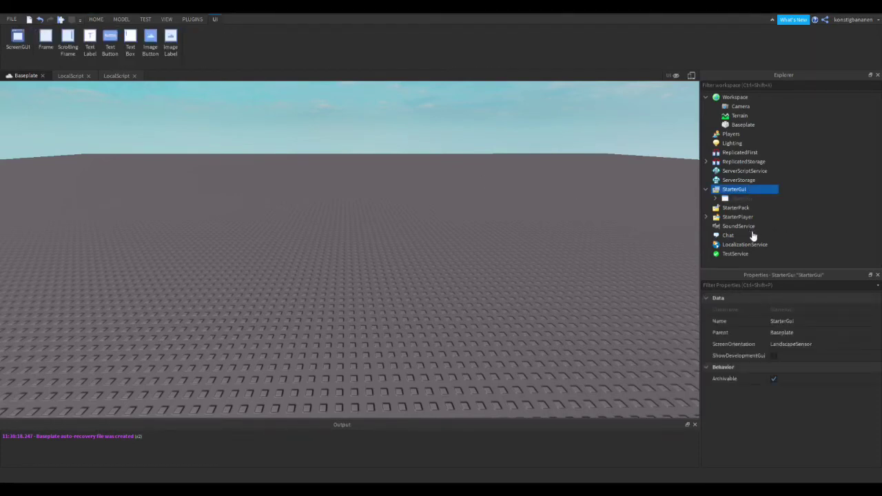
pyautogui.click(605, 117)
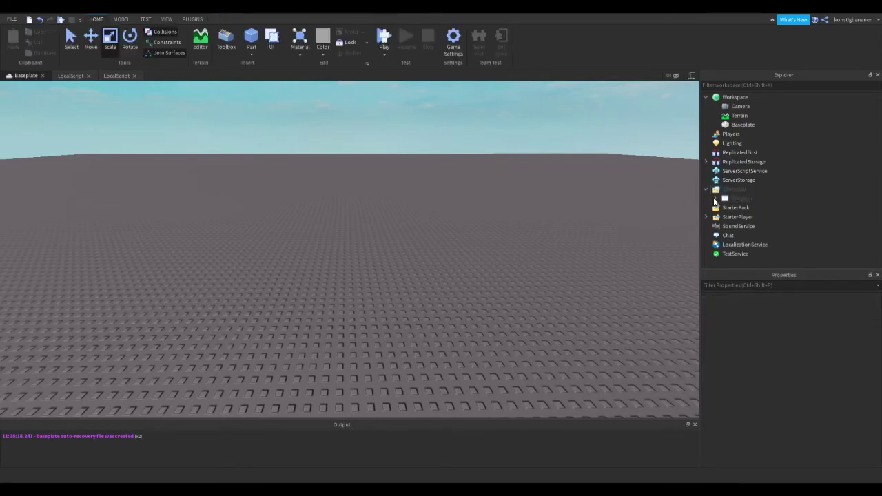
# - Add a TextButton directly under ShopGui, alongside the Shop frame, and select it
pyautogui.click(714, 198)
pyautogui.click(752, 199)
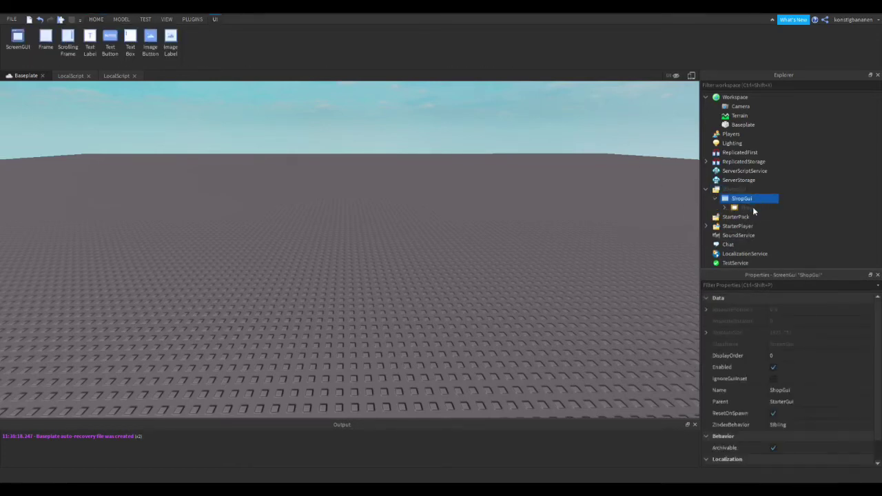
pyautogui.hotkey('ctrl', 'shift', 'v')
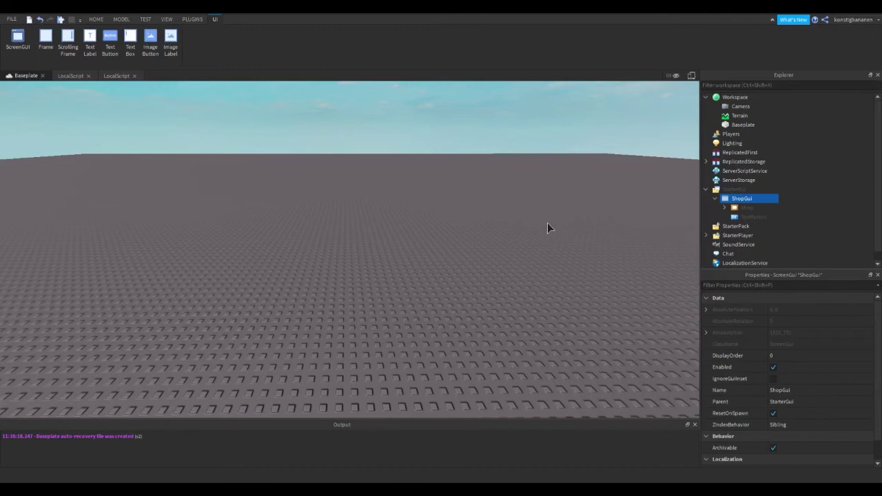
pyautogui.click(755, 216)
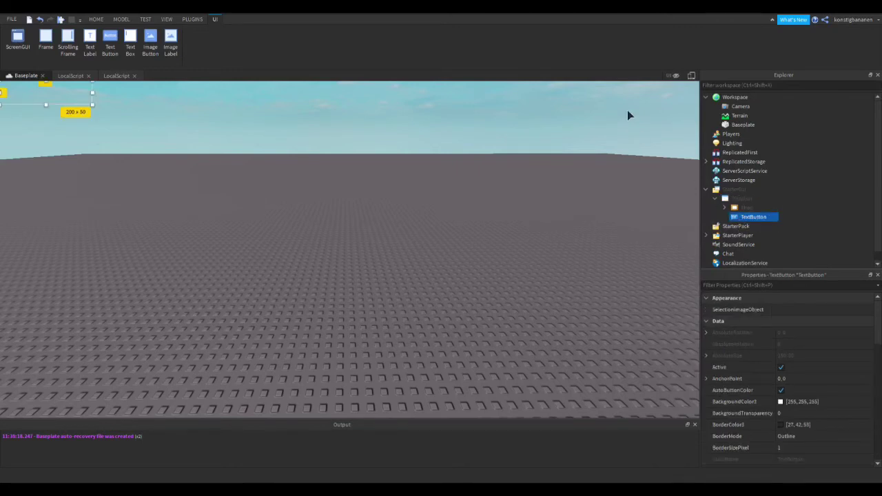
# - Show the GUI overlay in the viewport and turn off the Shop frame's Visible property
pyautogui.click(676, 76)
pyautogui.click(732, 208)
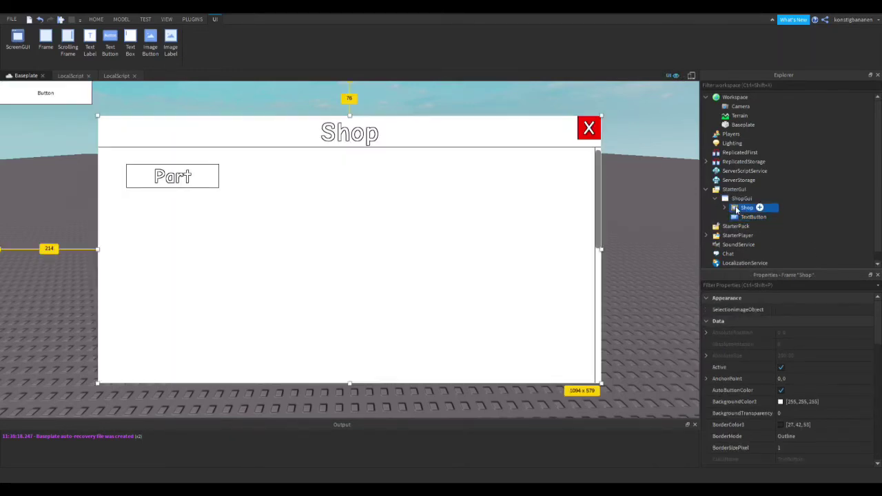
pyautogui.scroll(-3, 790, 378)
pyautogui.click(780, 459)
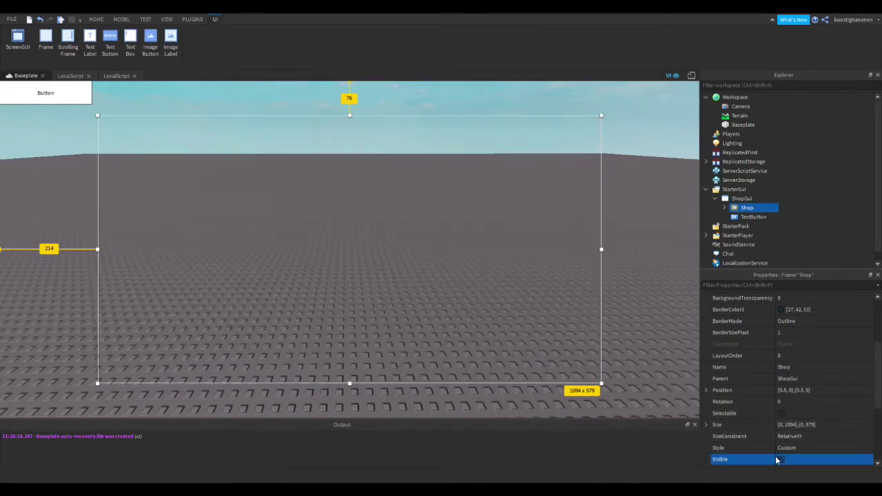
pyautogui.scroll(3, 785, 368)
pyautogui.click(407, 193)
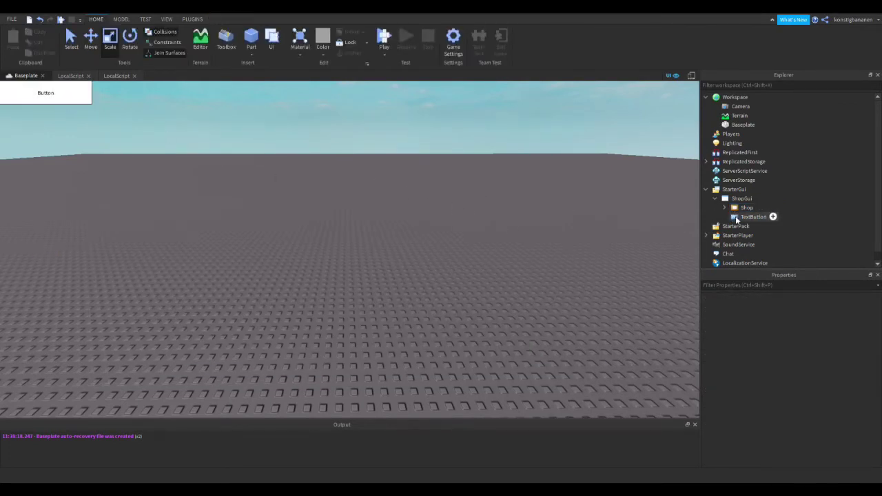
# - Move the new TextButton to the left edge of the GUI, about 15 px in and 340 px down
pyautogui.click(771, 217)
pyautogui.moveTo(60, 117); pyautogui.dragTo(69, 268)
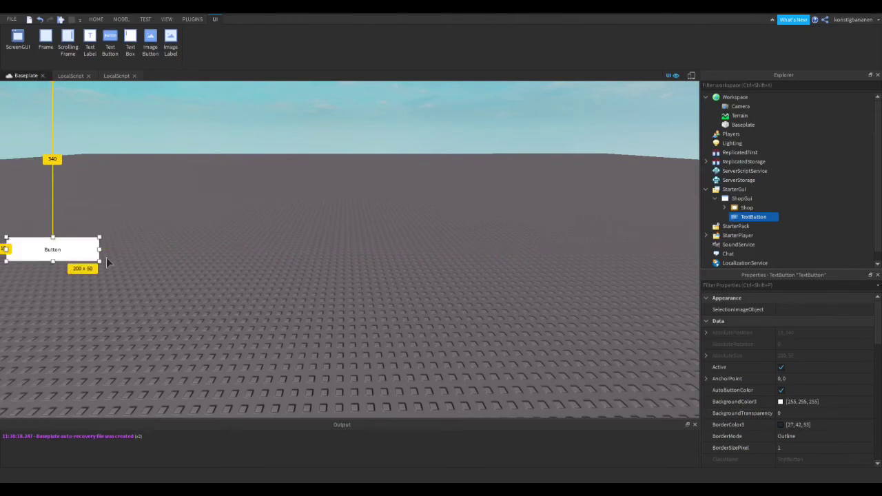
# - Set the new TextButton's text to "Menu"
pyautogui.scroll(-5, 792, 365)
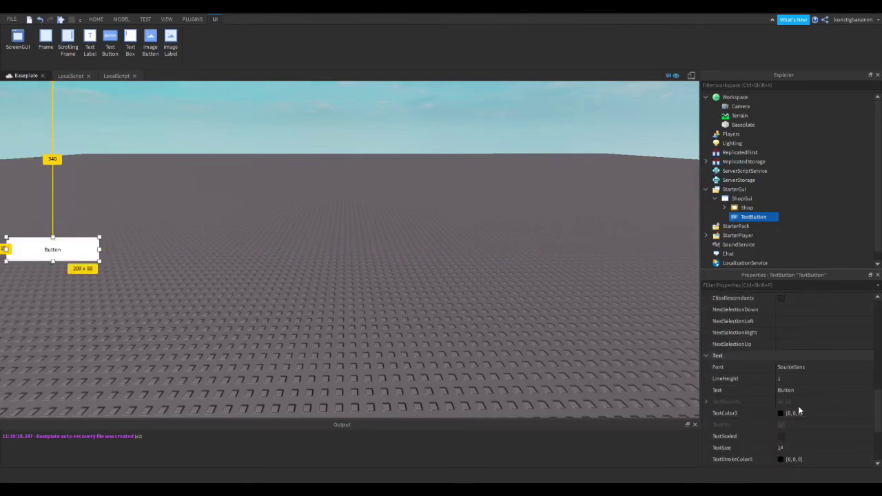
pyautogui.click(798, 390)
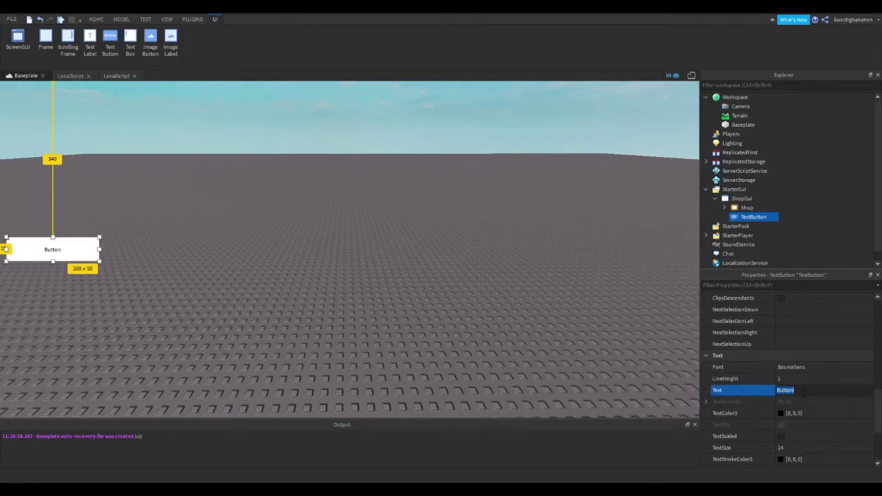
pyautogui.write('Menu')
pyautogui.press('Return')
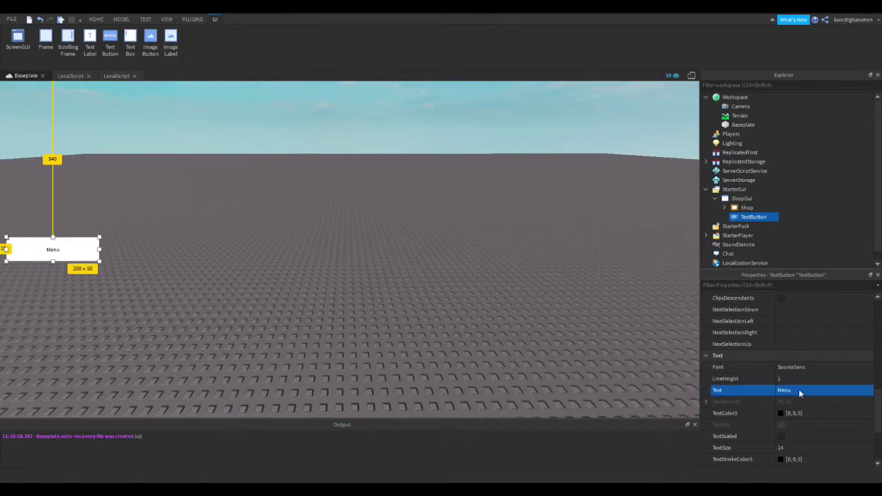
# - Enable TextScaled on the new TextButton and set its text to "Shop"
pyautogui.click(783, 437)
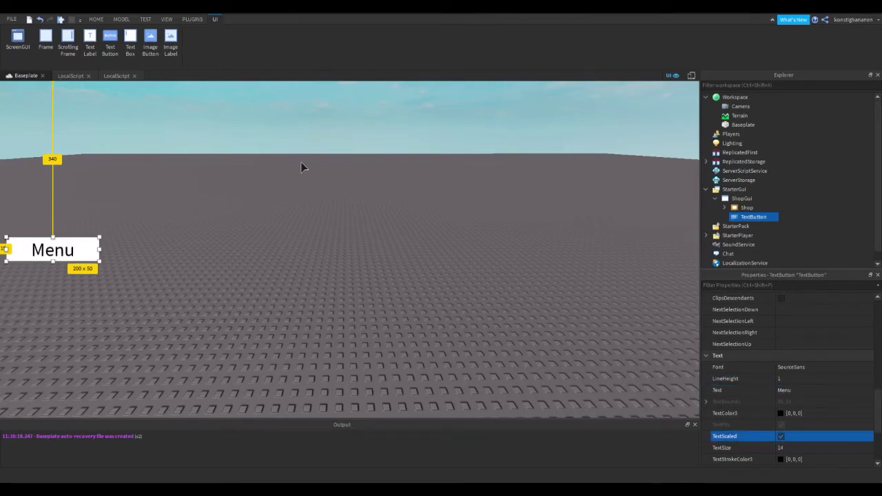
pyautogui.click(802, 391)
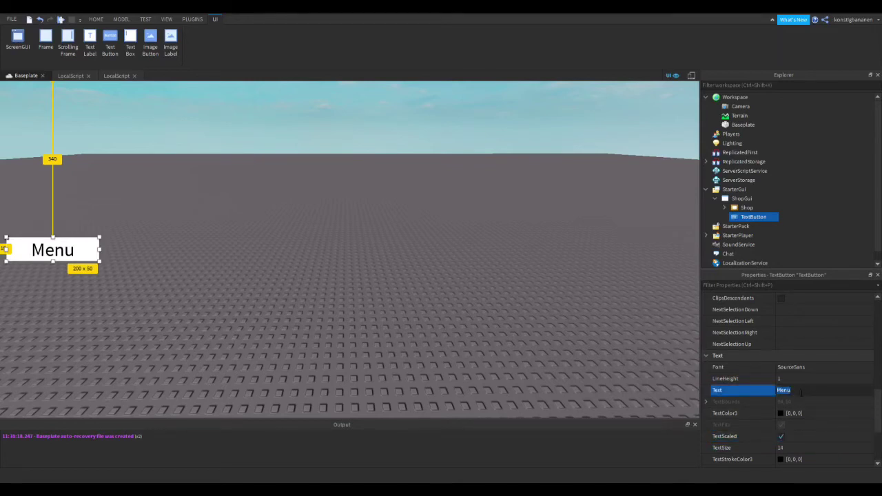
pyautogui.write('Shop')
pyautogui.press('Return')
pyautogui.click(291, 130)
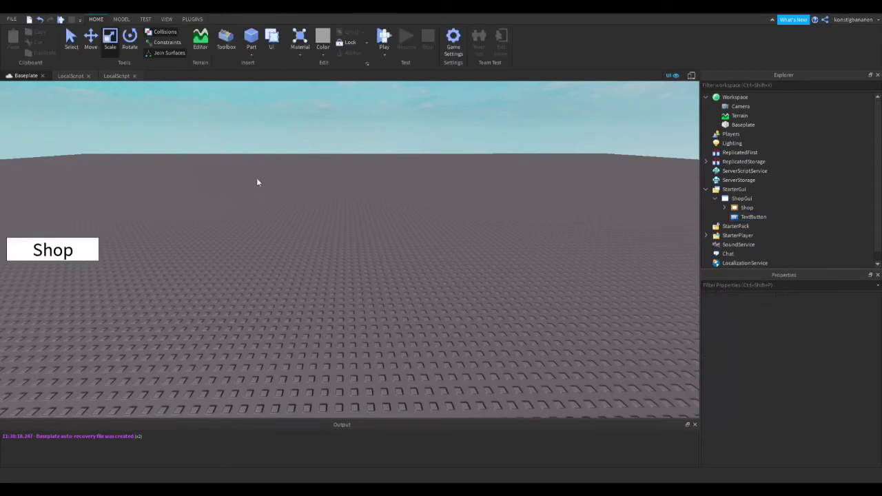
# - Insert a LocalScript into the TextButton under ShopGui
pyautogui.moveTo(248, 204); pyautogui.dragTo(249, 204, button='right')
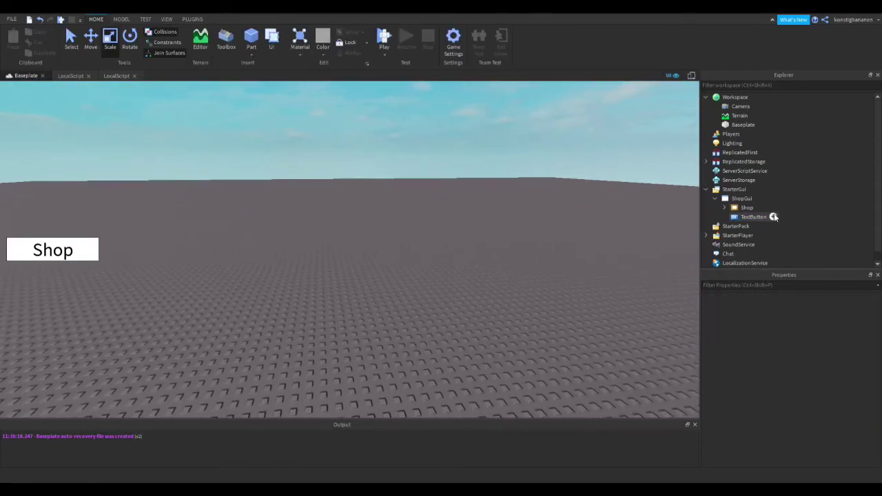
pyautogui.click(754, 217)
pyautogui.click(773, 217)
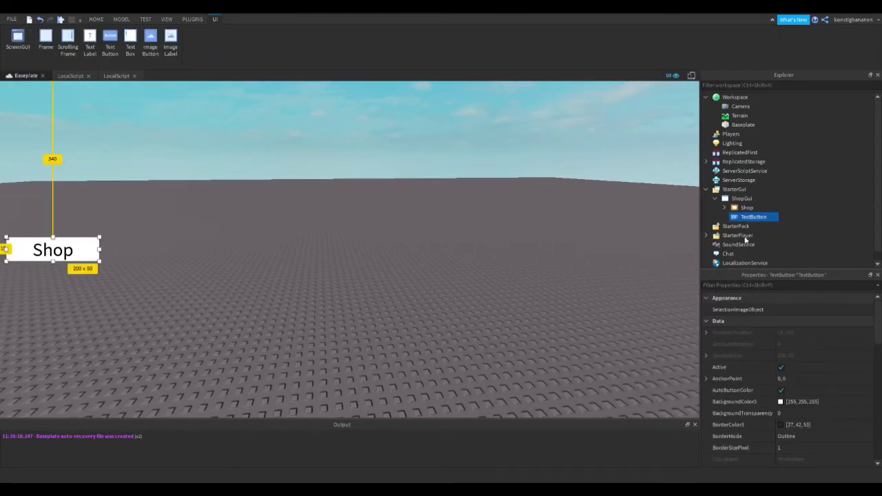
pyautogui.click(746, 241)
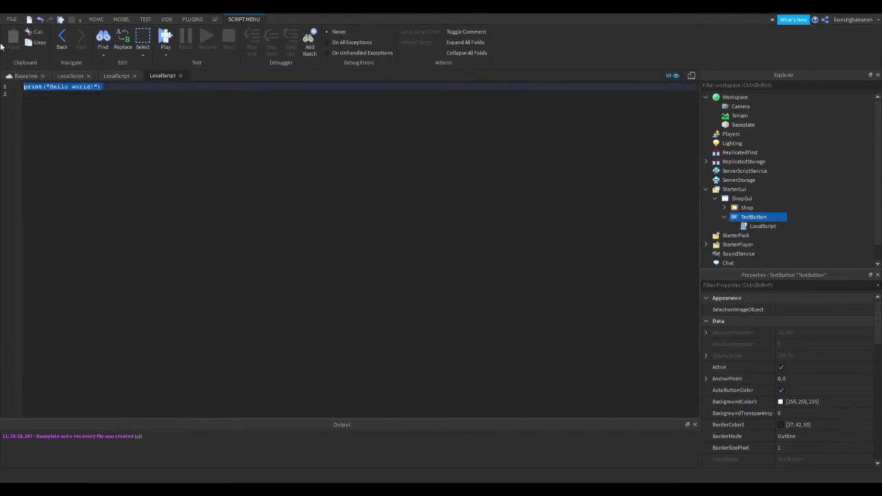
# - Replace the script's default code with a script.Parent.MouseButton1Click:Connect(function() ... end) handler
pyautogui.write('script.')
pyautogui.write('Parent')
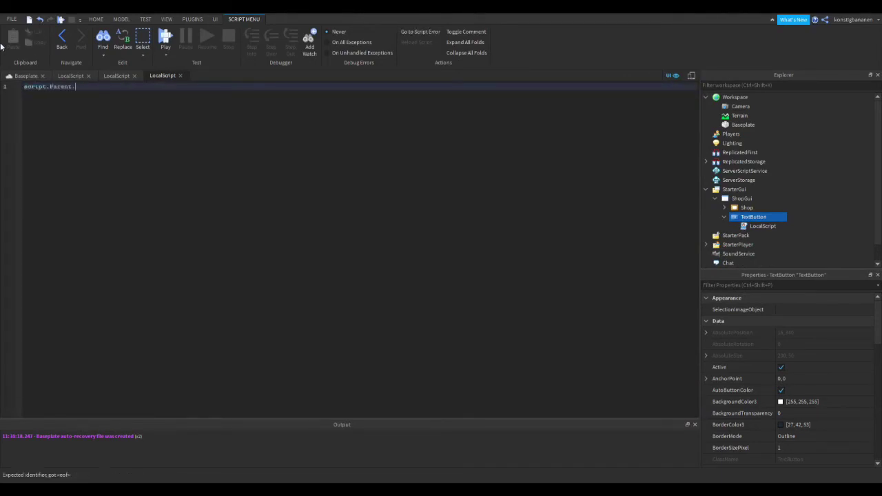
pyautogui.write('.MouseButton1Click')
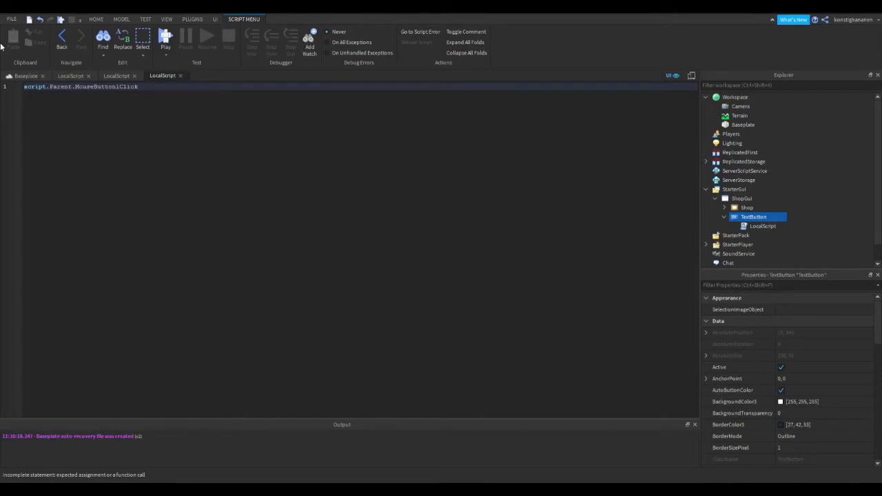
pyautogui.write(':Connect()')
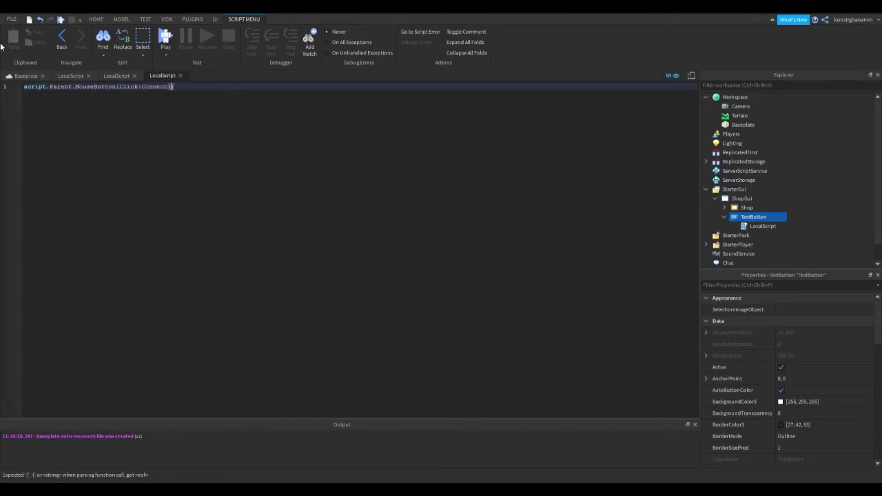
pyautogui.write('function()')
pyautogui.press('BackSpace')
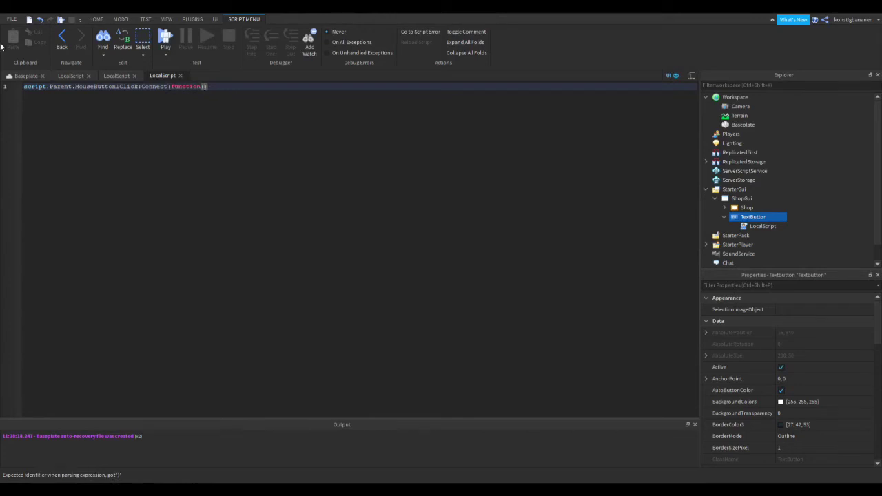
pyautogui.press('Return')
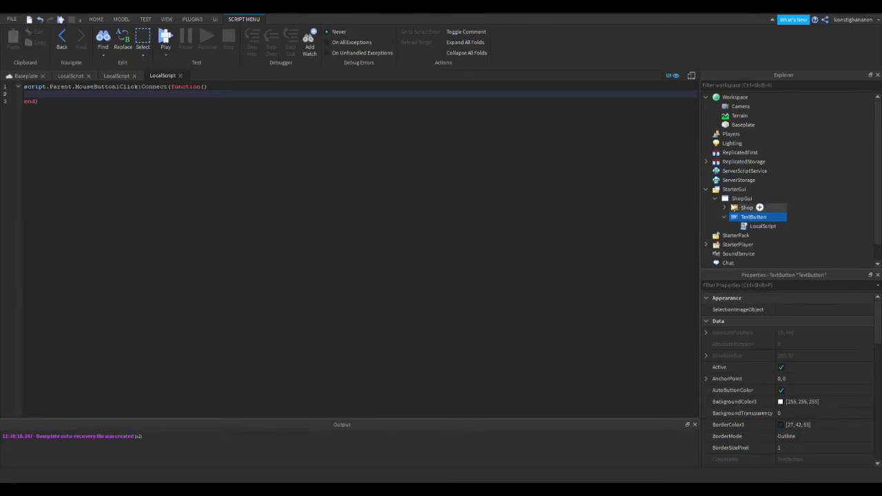
# - Remove the click parameter from the handler function in the Part item button's LocalScript, which clones the tool to the Backpack
pyautogui.click(724, 207)
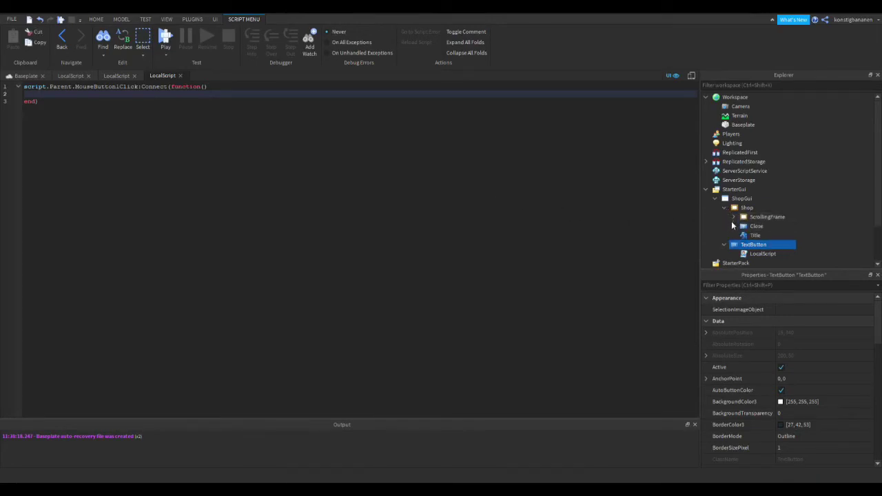
pyautogui.click(734, 216)
pyautogui.click(742, 226)
pyautogui.click(765, 237)
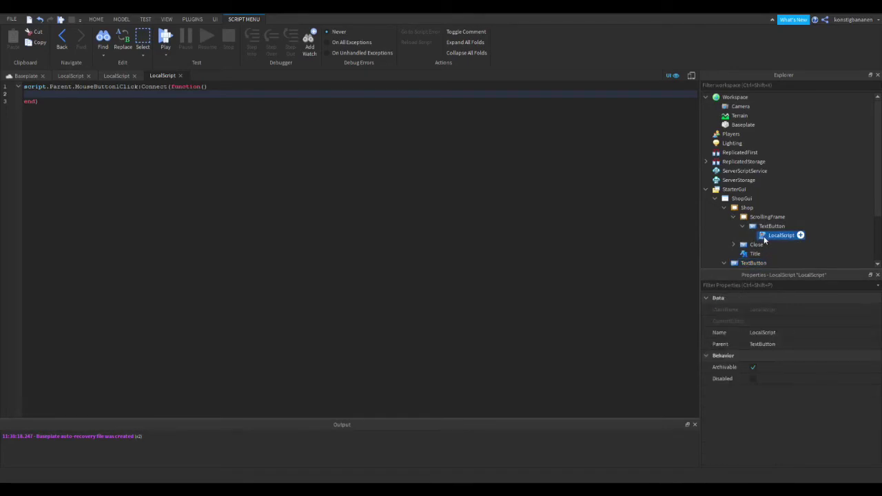
pyautogui.click(71, 77)
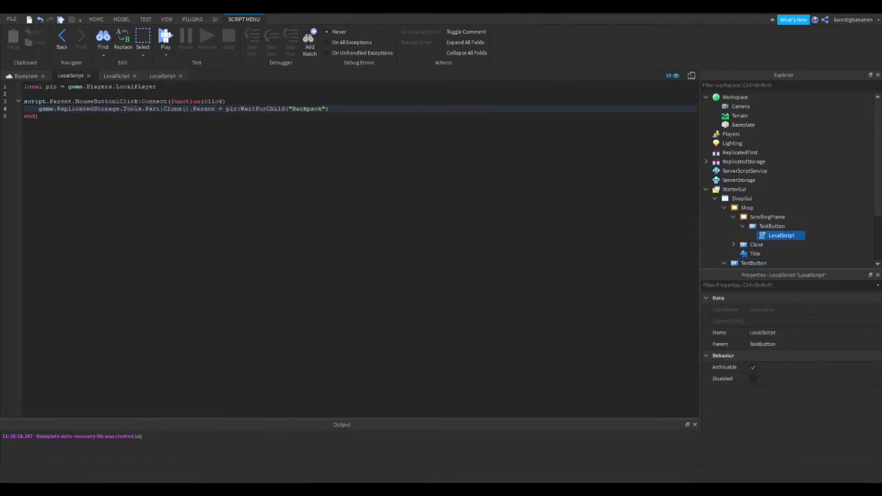
pyautogui.doubleClick(214, 102)
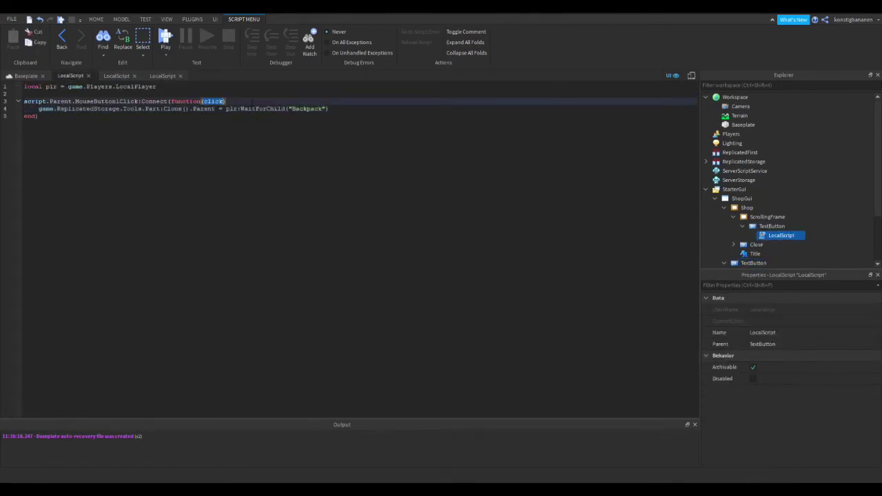
pyautogui.press('BackSpace')
# - Begin the click handler's body in the Shop button's LocalScript with script.Parent.Parent and collapse the Shop and TextButton branches in the Explorer
pyautogui.click(105, 78)
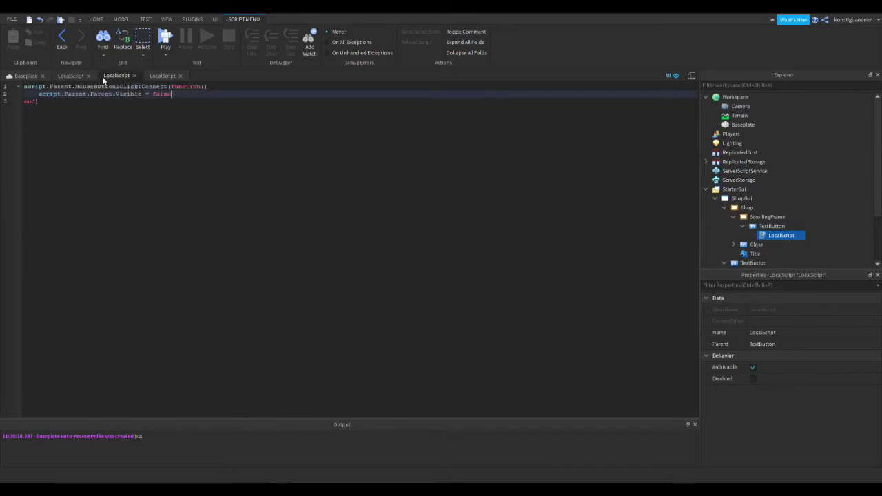
pyautogui.click(165, 77)
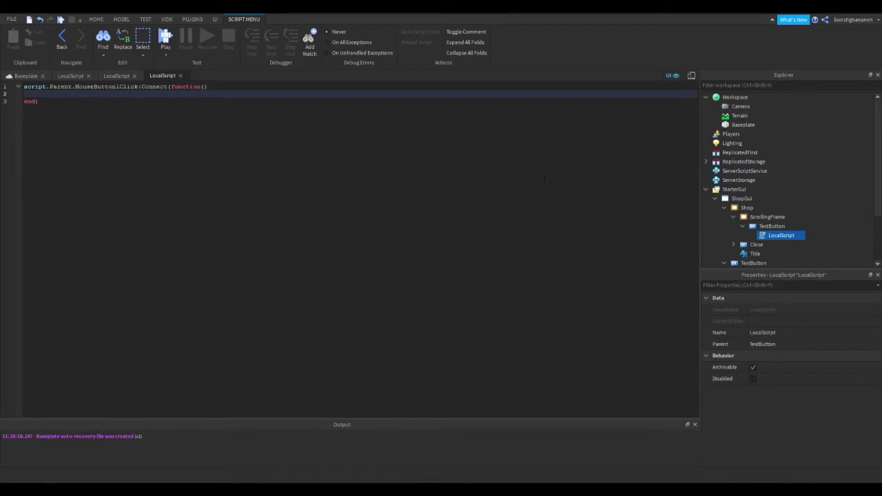
pyautogui.write('script.P')
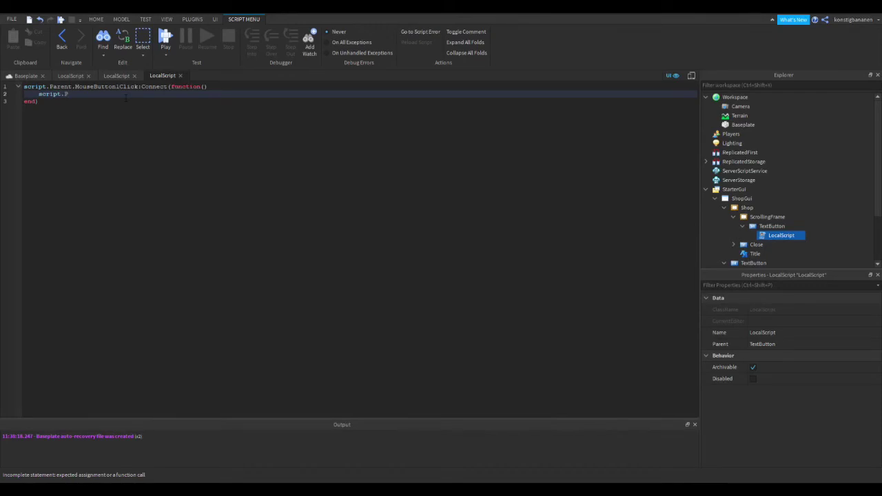
pyautogui.write('arent.Parent')
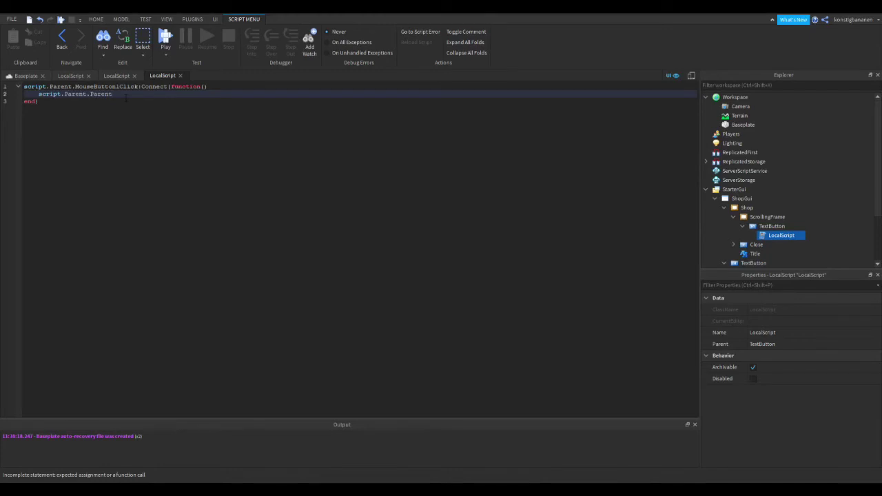
pyautogui.click(742, 226)
pyautogui.click(733, 216)
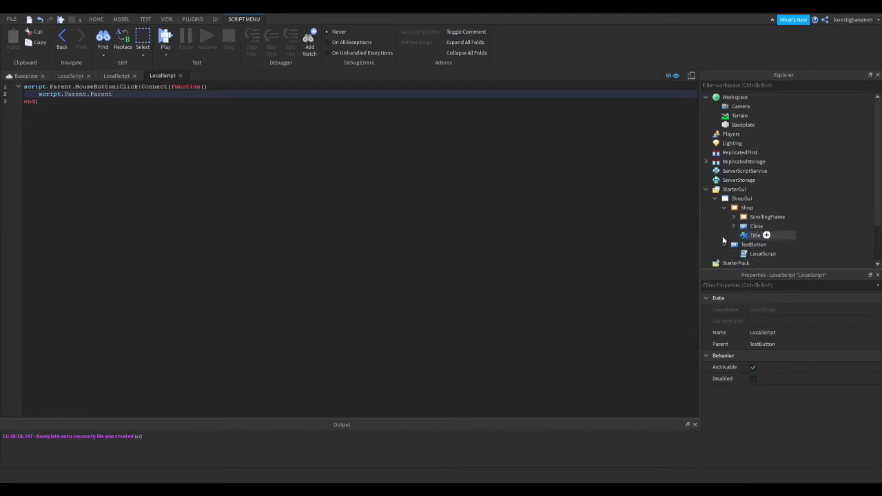
pyautogui.click(724, 244)
pyautogui.click(724, 207)
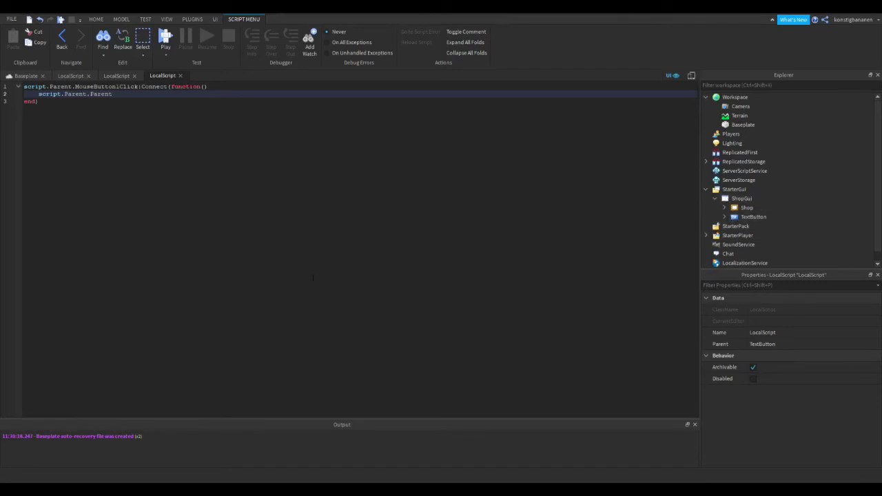
# - Complete the handler line as script.Parent.Parent.Shop.Visible = not script.Parent.Parent.Shop.Visible
pyautogui.click(135, 102)
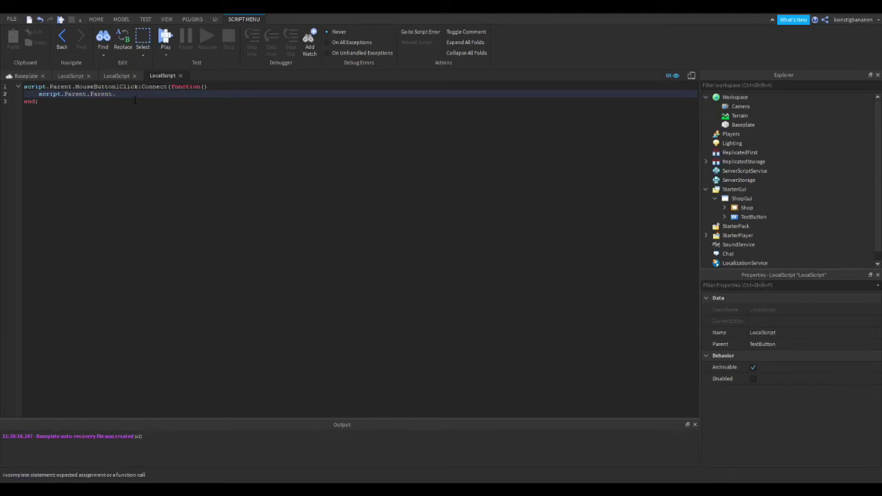
pyautogui.write('Shop.Visible = n')
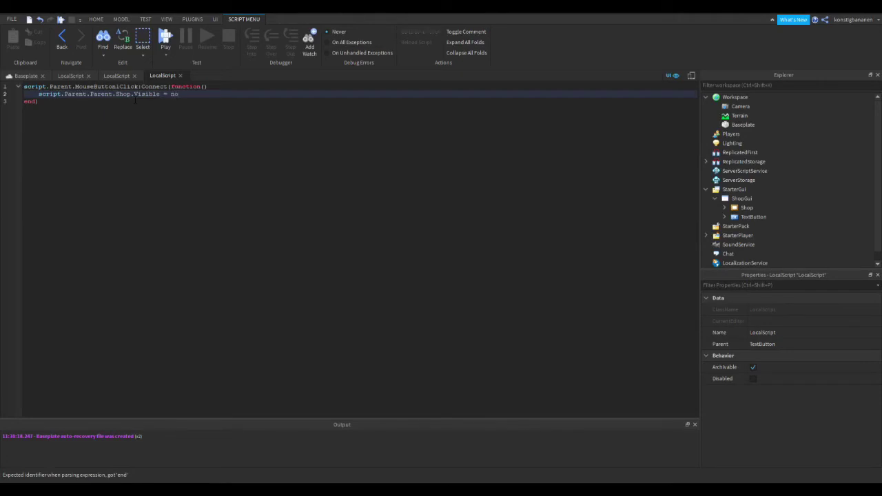
pyautogui.write('o')
pyautogui.moveTo(39, 94); pyautogui.dragTo(164, 102)
pyautogui.hotkey('ctrl', 'c')
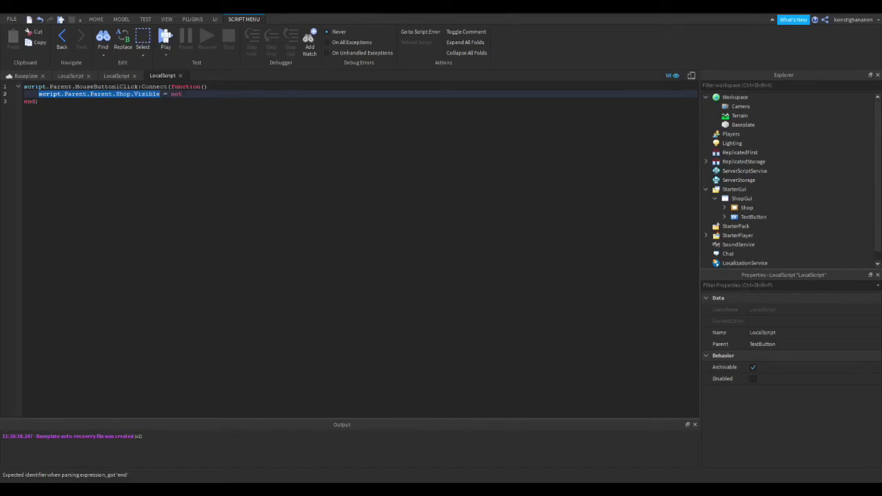
pyautogui.click(199, 95)
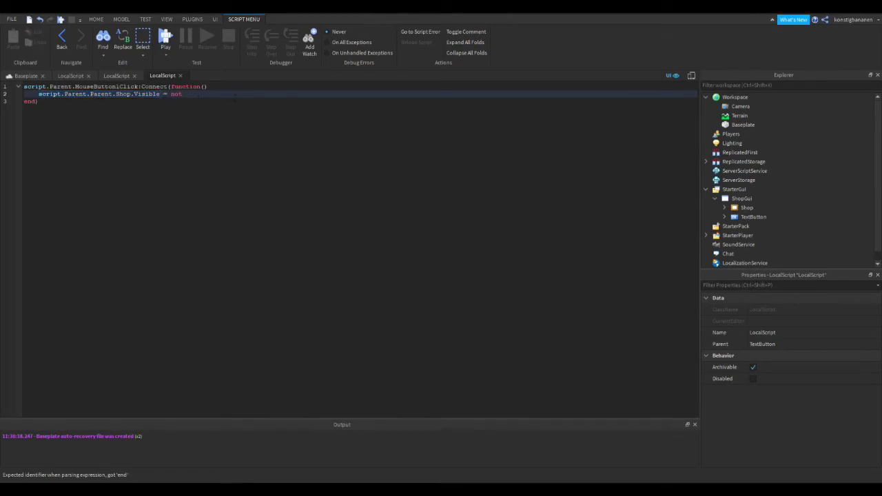
pyautogui.hotkey('ctrl', 'v')
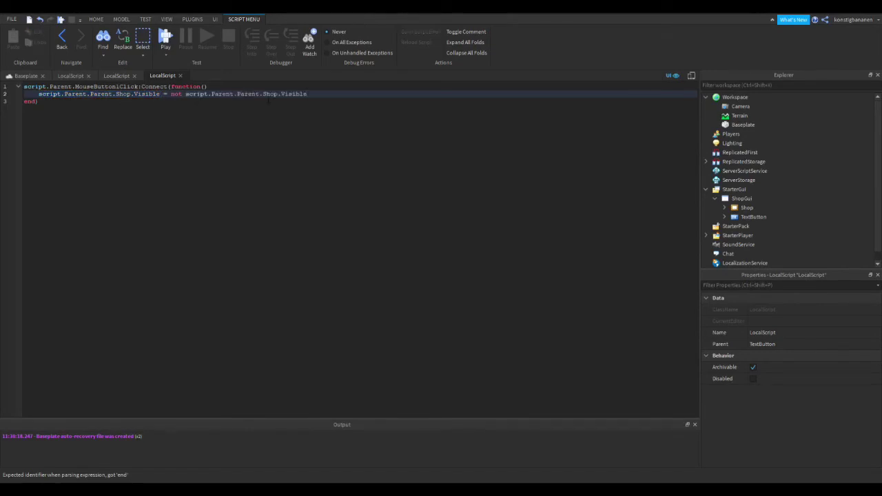
# - Start a play-test of the Baseplate and toggle the shop window several times with the Shop button
pyautogui.click(26, 75)
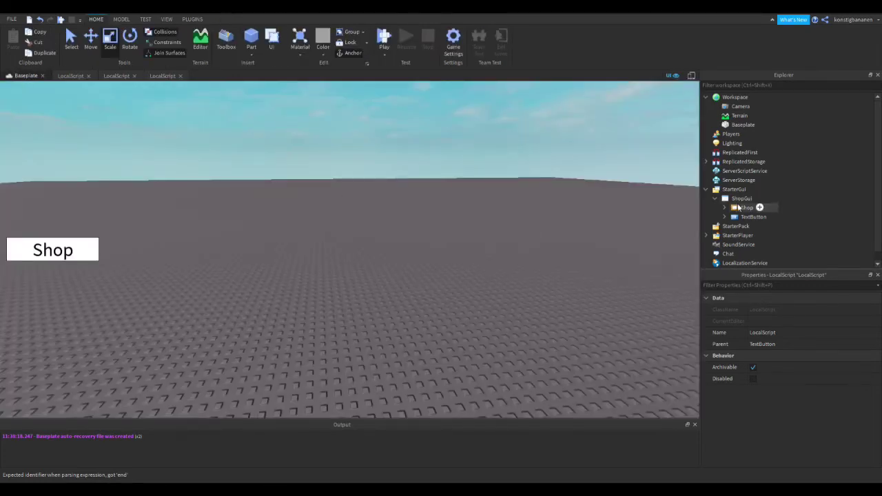
pyautogui.click(384, 38)
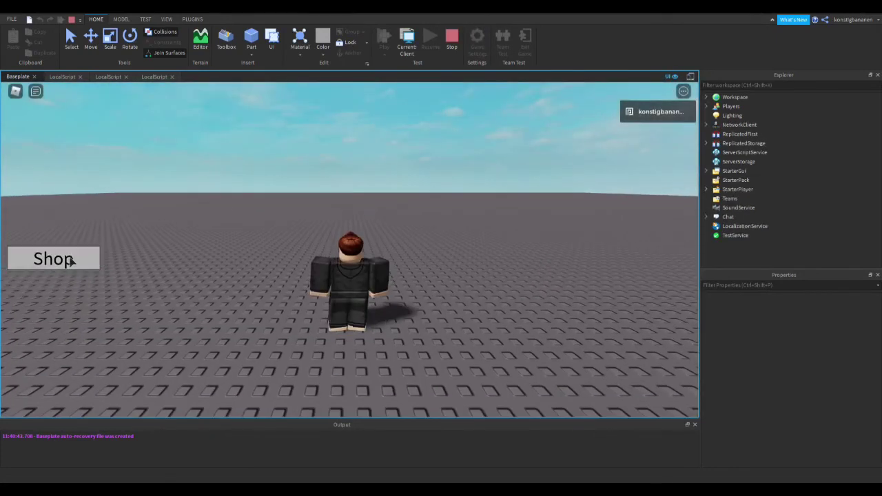
pyautogui.click(71, 261)
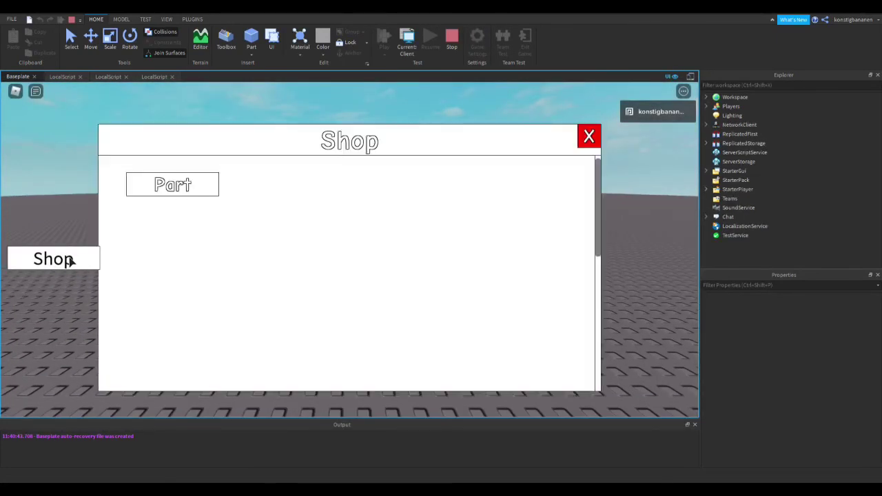
pyautogui.click(71, 262)
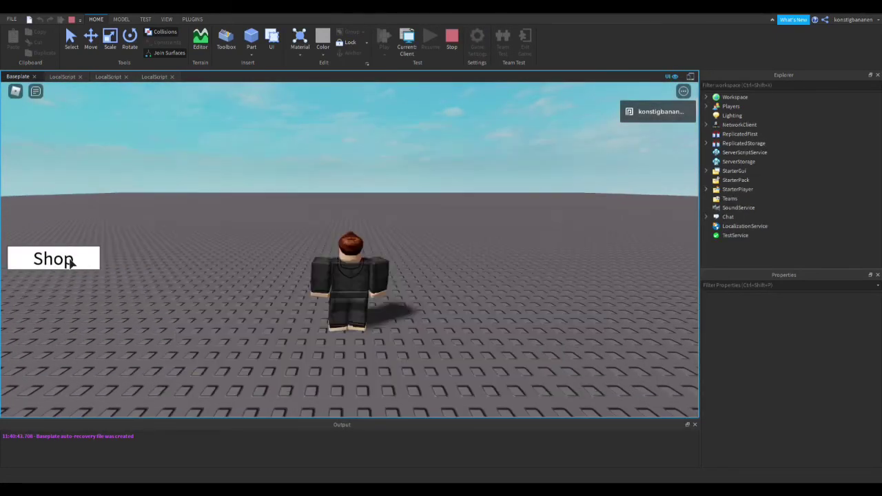
pyautogui.click(71, 262)
pyautogui.click(71, 261)
pyautogui.click(71, 262)
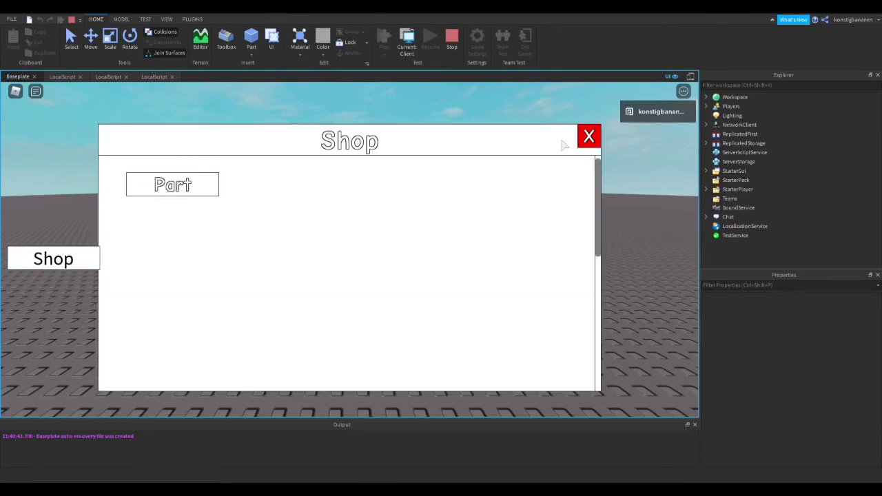
# - Close the shop window with its X button, reopen it with the Shop button and test repeated toggling
pyautogui.click(597, 142)
pyautogui.click(57, 260)
pyautogui.click(29, 258)
pyautogui.click(30, 260)
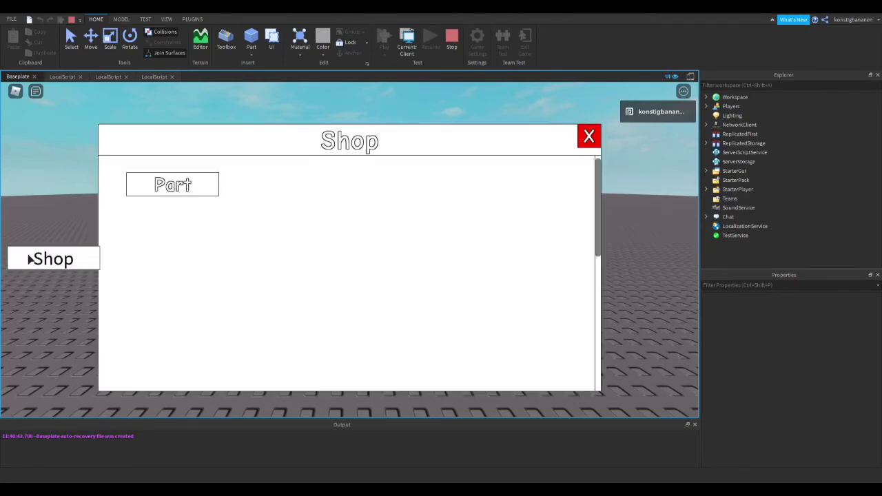
pyautogui.click(30, 260)
pyautogui.click(30, 259)
pyautogui.click(30, 259)
pyautogui.click(30, 260)
pyautogui.click(30, 259)
pyautogui.click(30, 259)
pyautogui.click(31, 260)
pyautogui.click(31, 260)
pyautogui.click(31, 260)
pyautogui.click(31, 260)
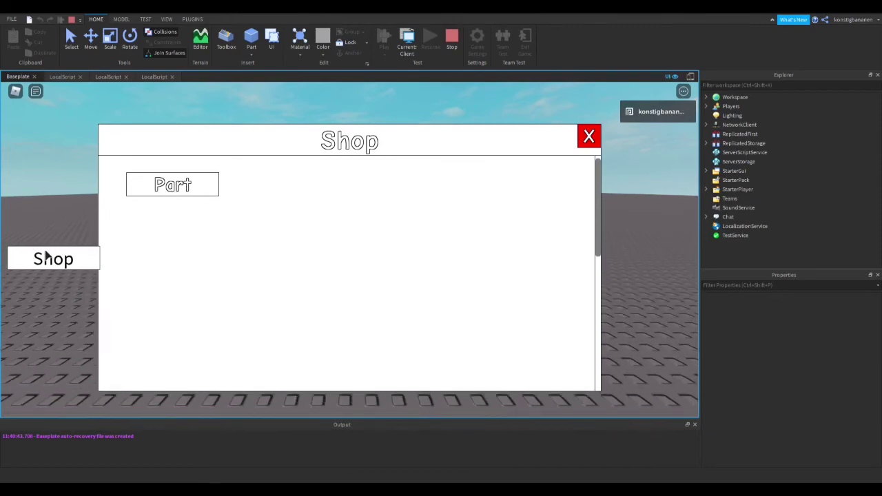
pyautogui.click(47, 257)
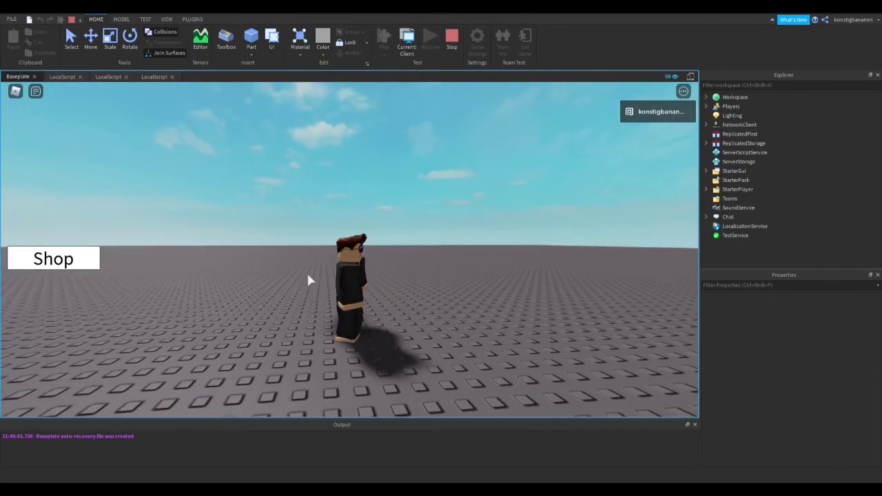
# - Toggle the shop window open and closed once more and stop the play-test
pyautogui.moveTo(308, 275); pyautogui.dragTo(308, 275, button='right')
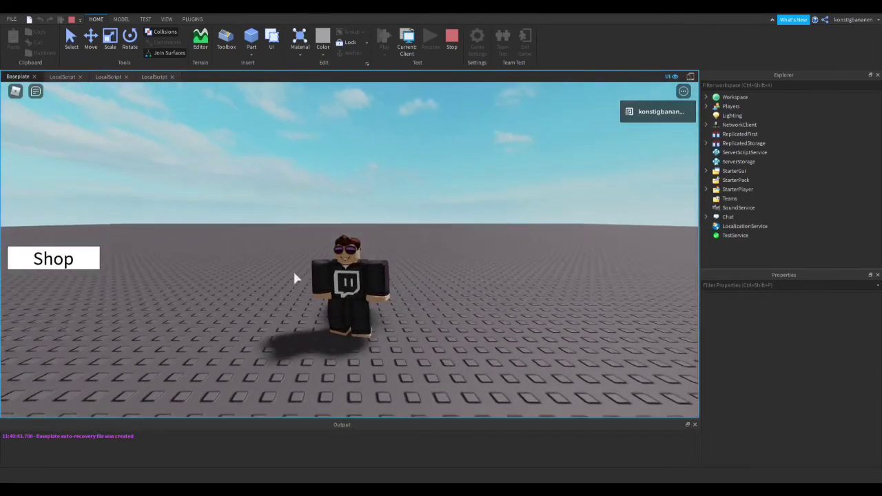
pyautogui.click(50, 257)
pyautogui.click(58, 260)
pyautogui.click(452, 40)
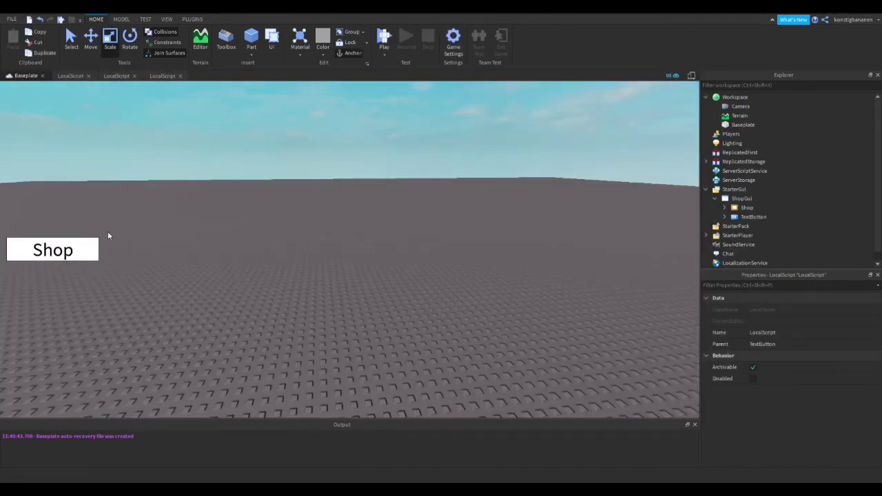
# - Collapse the ShopGui, StarterGui and Workspace branches in the Explorer
pyautogui.moveTo(234, 242); pyautogui.dragTo(261, 240, button='right')
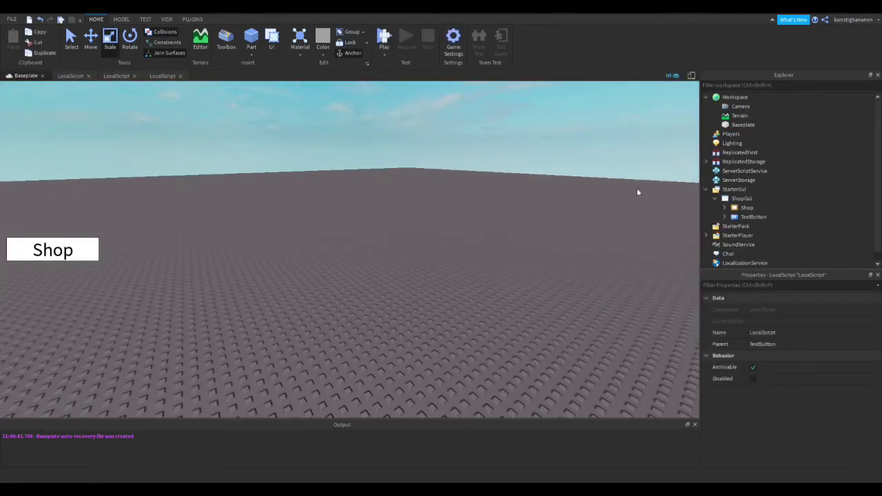
pyautogui.click(714, 198)
pyautogui.click(707, 190)
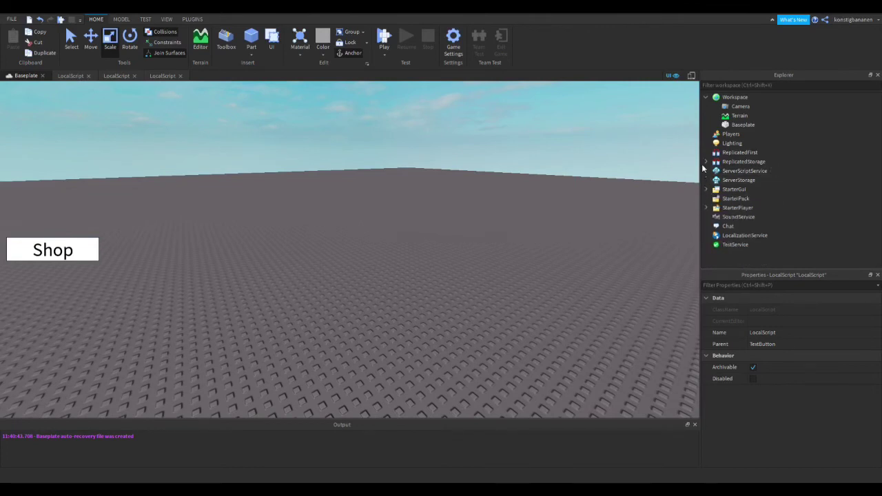
pyautogui.click(705, 97)
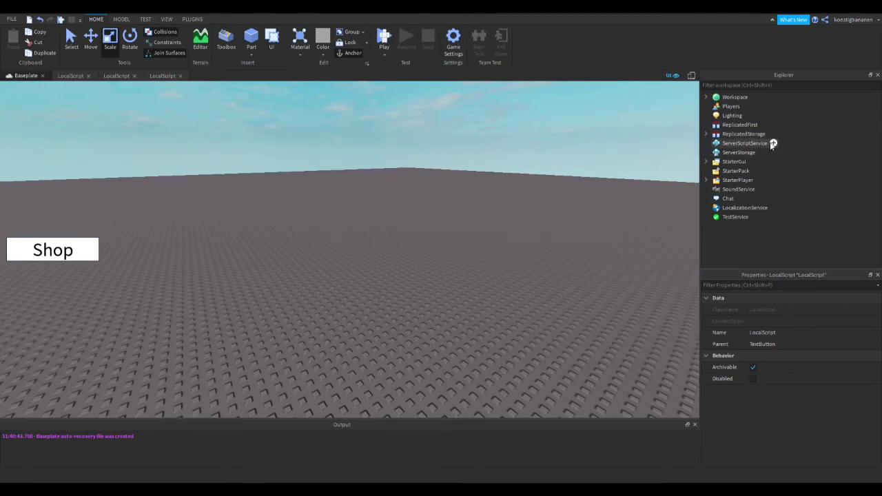
pyautogui.moveTo(434, 173); pyautogui.dragTo(384, 240, button='right')
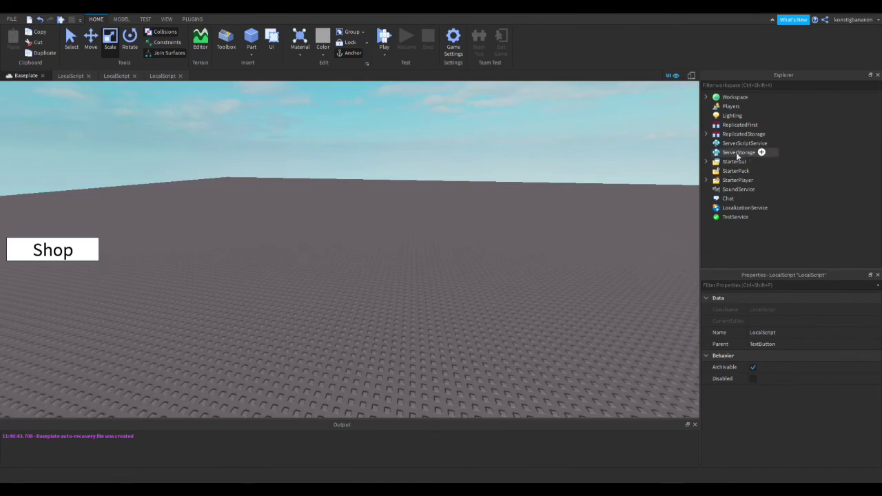
pyautogui.moveTo(494, 166); pyautogui.dragTo(445, 178, button='right')
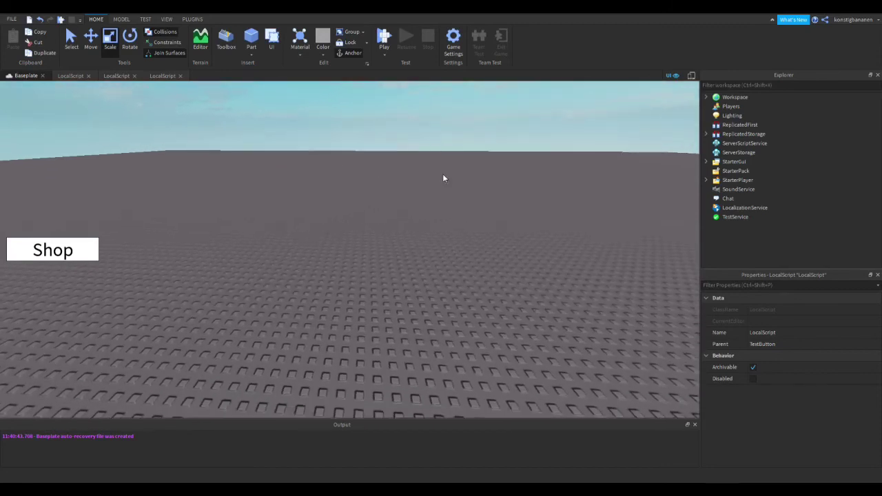
# - Insert a Script into ServerScriptService and delete its default code
pyautogui.click(773, 143)
pyautogui.click(773, 142)
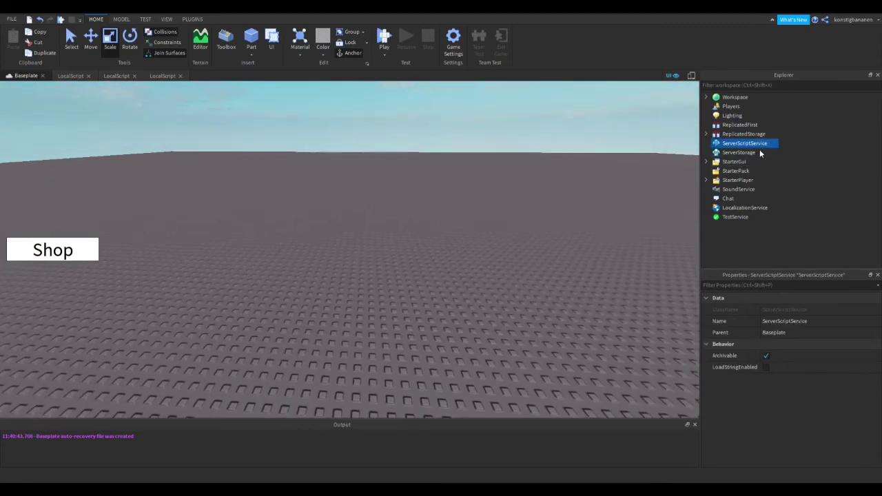
pyautogui.click(733, 188)
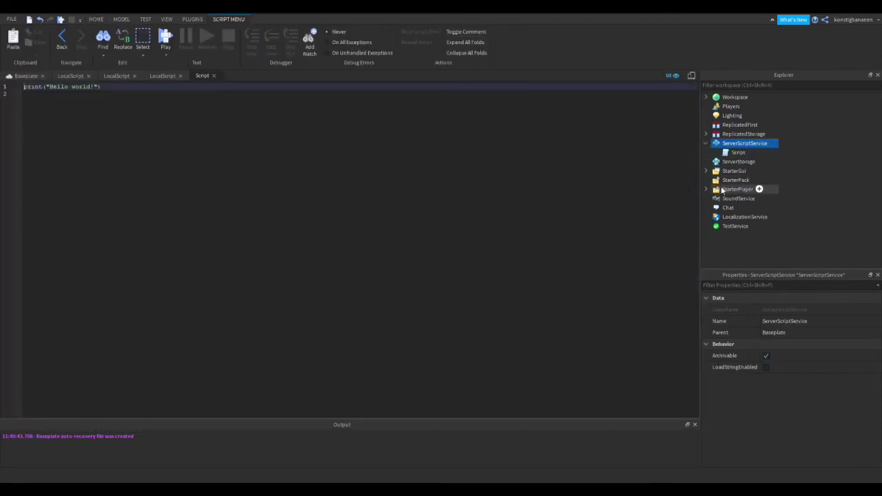
pyautogui.click(393, 165)
pyautogui.hotkey('ctrl', 'a')
pyautogui.press('BackSpace')
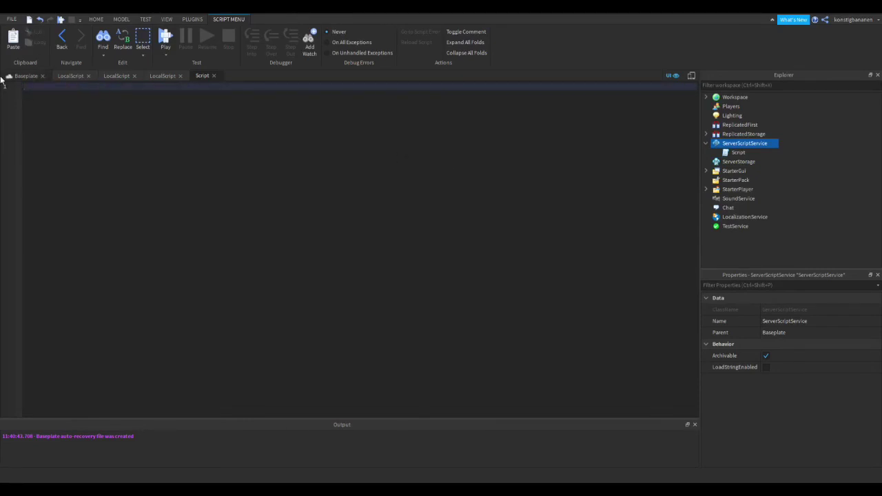
# - Write a game.Players.PlayerAdded:Connect(function(plr) ... end) handler with an empty body in the new Script
pyautogui.write('game.P')
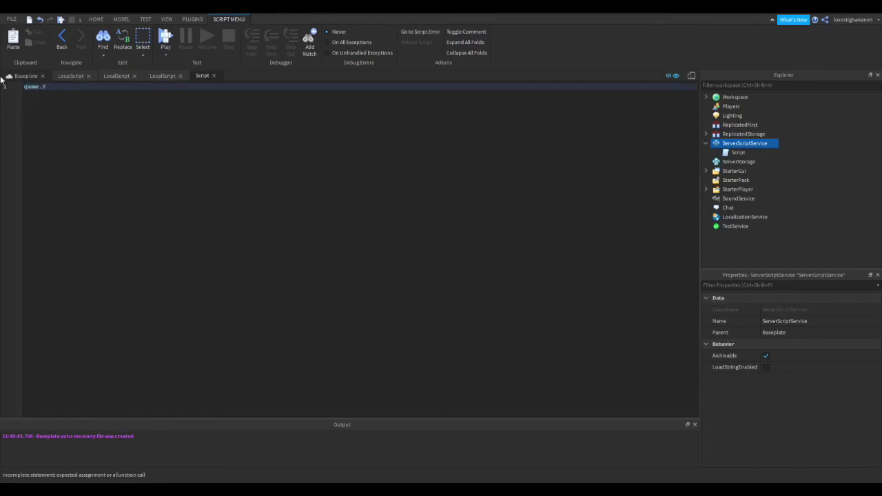
pyautogui.write('layers.PlayerAdded:')
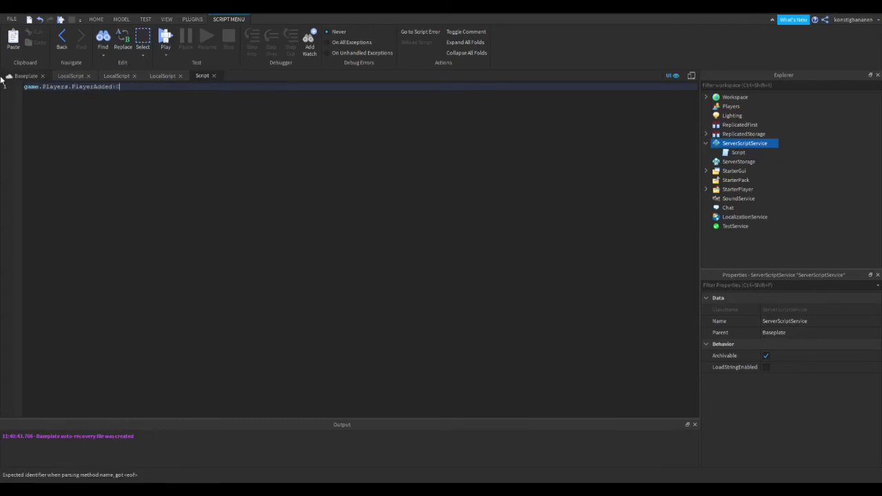
pyautogui.write('Connect(f')
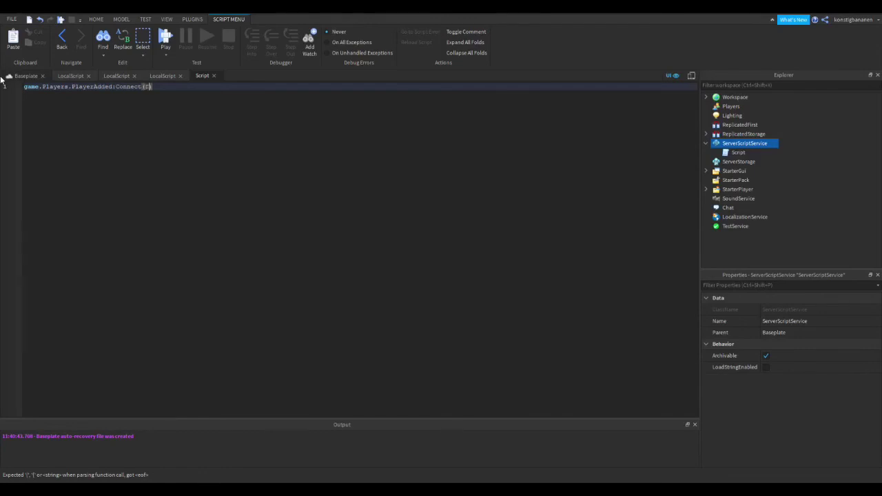
pyautogui.write('unction(')
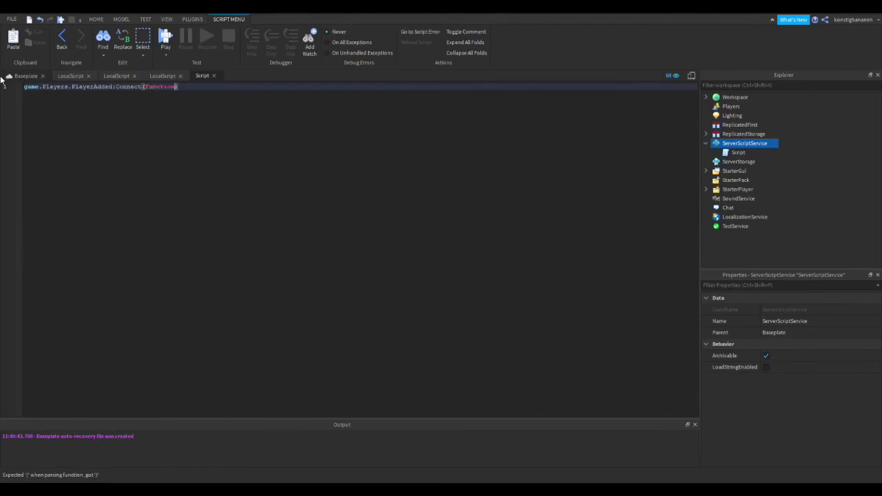
pyautogui.press('Right')
pyautogui.press('Right')
pyautogui.press('BackSpace')
pyautogui.write('plr')
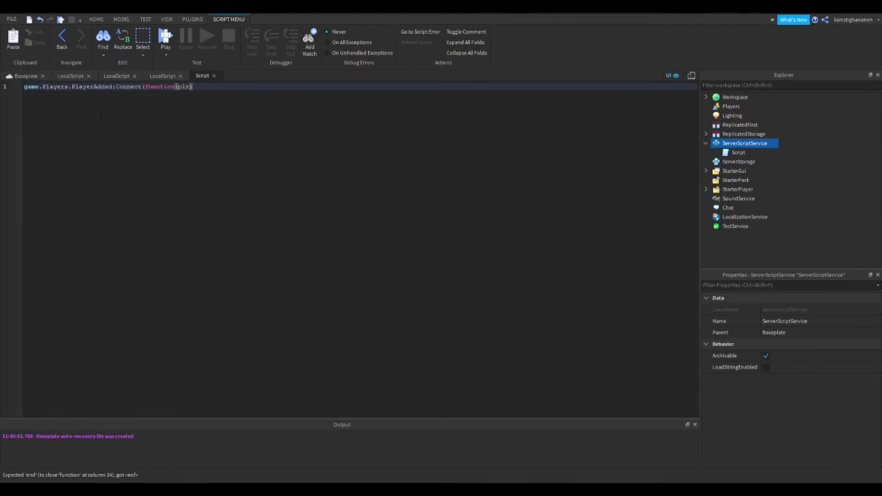
pyautogui.press('Right')
pyautogui.press('Return')
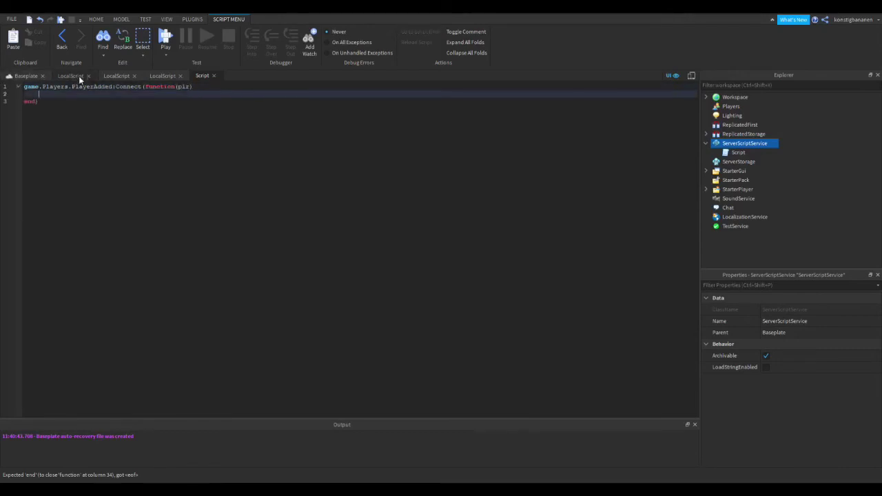
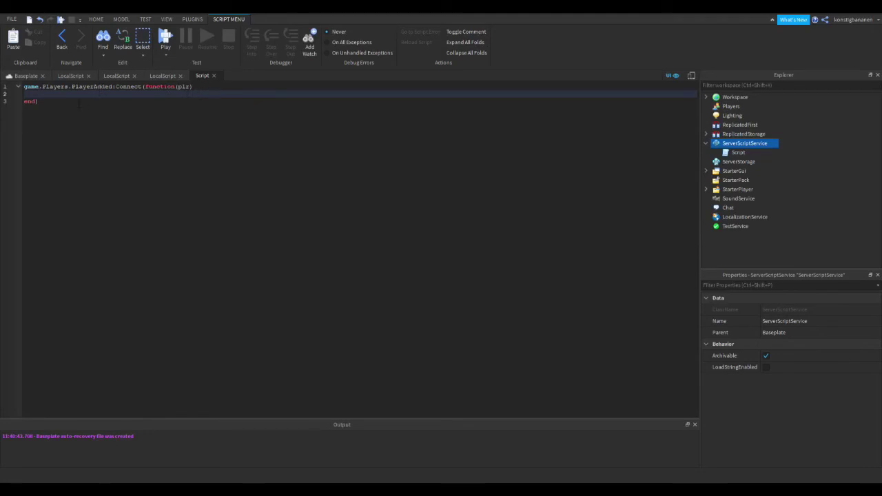
# - Inside the PlayerAdded handler, declare a local variable stats as Instance.new("Folder")
pyautogui.write('loca')
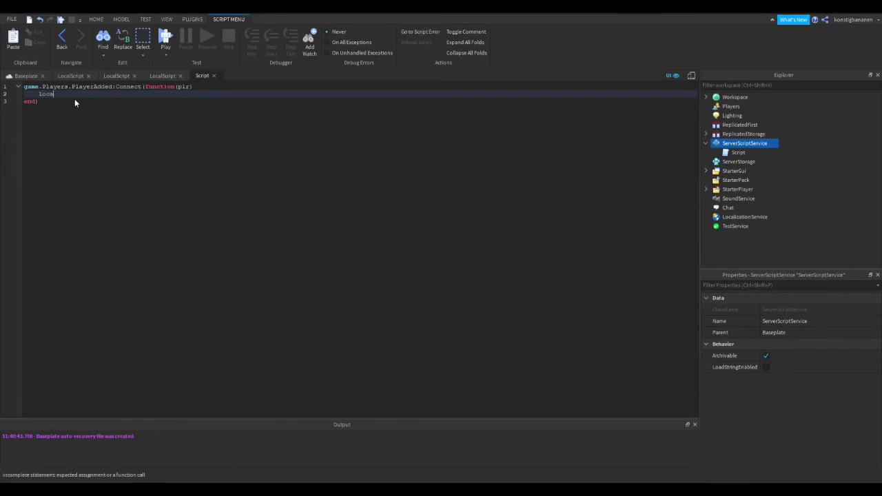
pyautogui.write('l s')
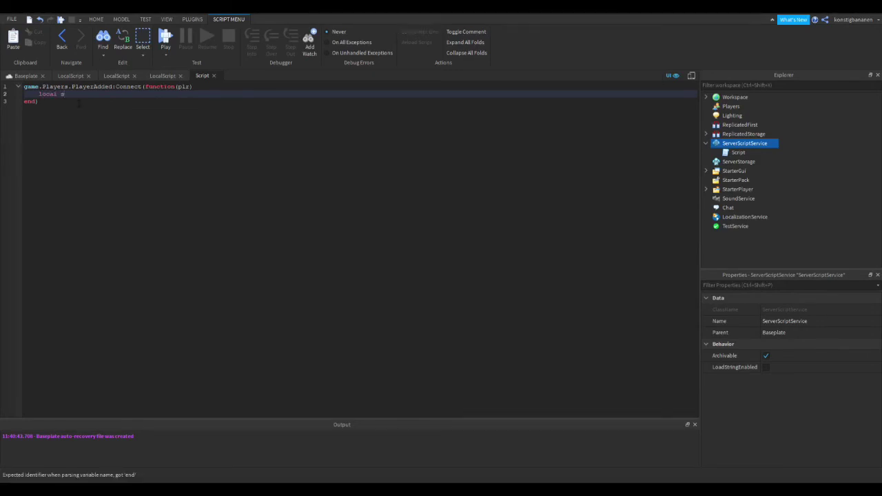
pyautogui.write('tats = Instance.new()')
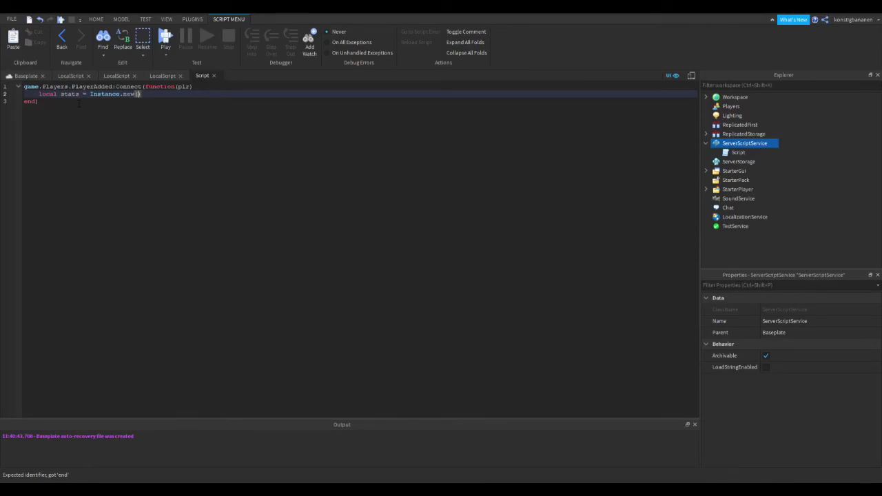
pyautogui.write('""')
pyautogui.write('F')
pyautogui.write('older')
pyautogui.press('Right')
pyautogui.press('Return')
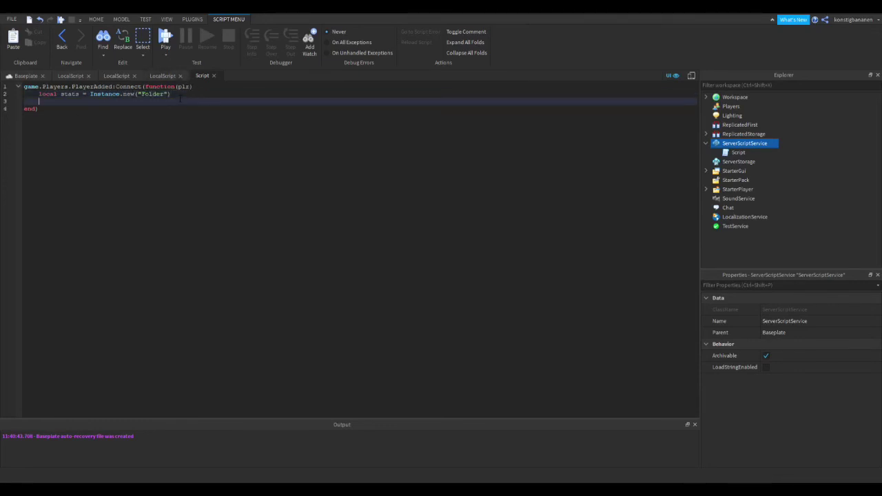
# - Add a line setting stats.Name to "leaderstats" below the folder declaration
pyautogui.write('stats')
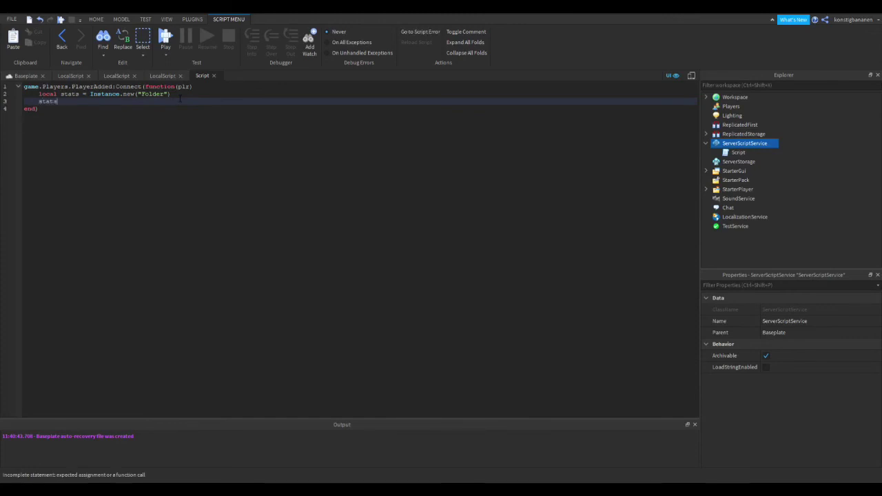
pyautogui.write('.Name =')
pyautogui.write('"le')
pyautogui.write('ade')
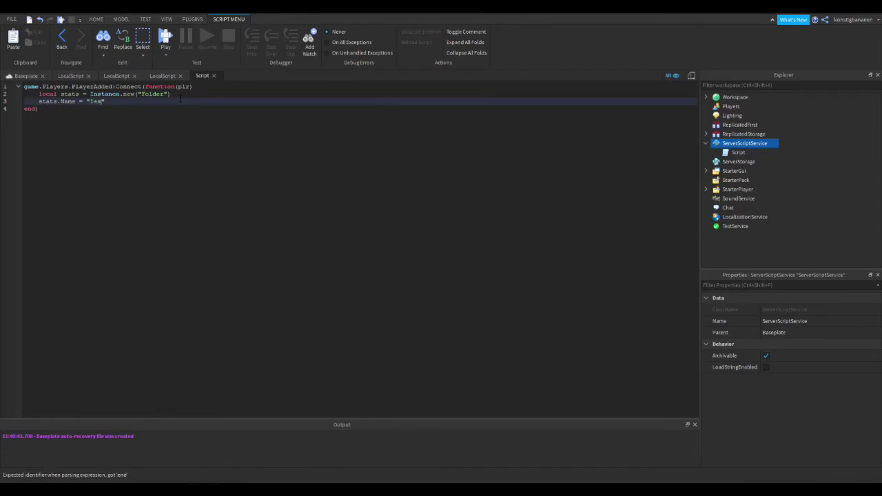
pyautogui.write('rstats')
# - Rename the Script in ServerScriptService as leaderstats
pyautogui.click(736, 153)
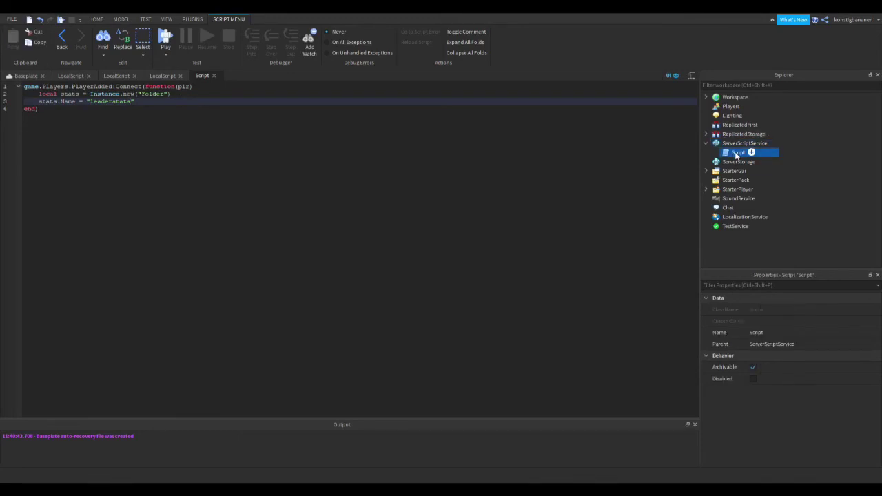
pyautogui.click(736, 153)
pyautogui.write('leaderstats')
pyautogui.press('Return')
# - Add the line stats.Parent = plr below the folder's name, followed by a blank line
pyautogui.click(175, 101)
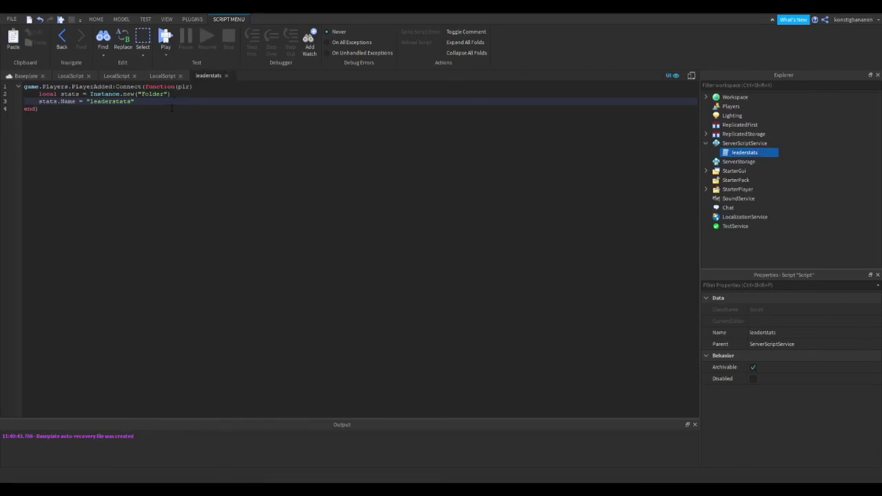
pyautogui.press('Return')
pyautogui.write('s')
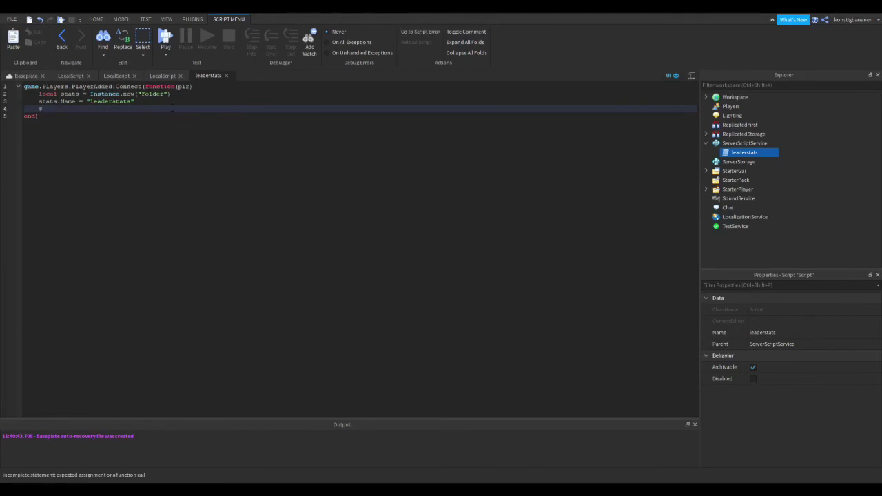
pyautogui.write('tats.Parent = plr')
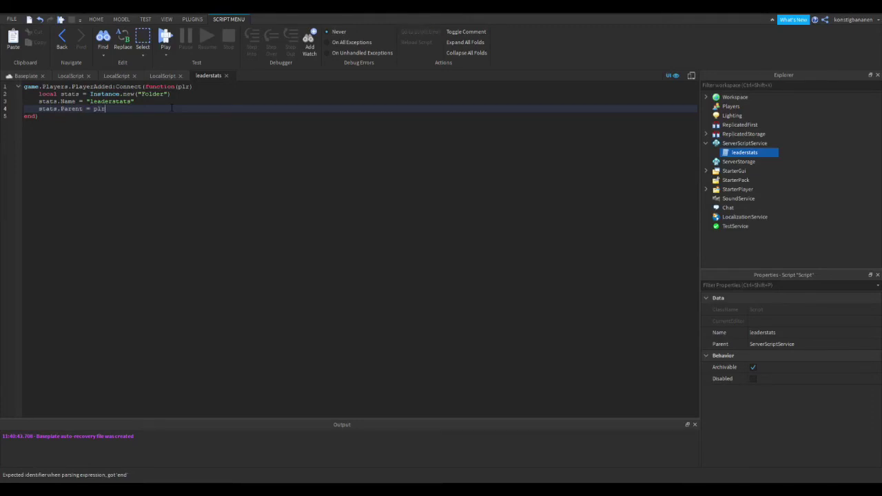
pyautogui.press('Return')
pyautogui.press('Return')
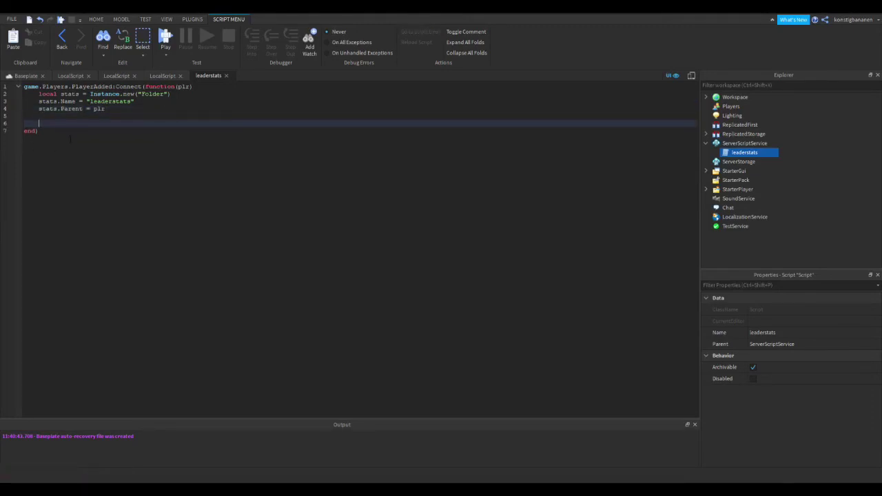
# - Declare a local variable cash as Instance.new("IntValue") and set its Parent to stats
pyautogui.write('local c')
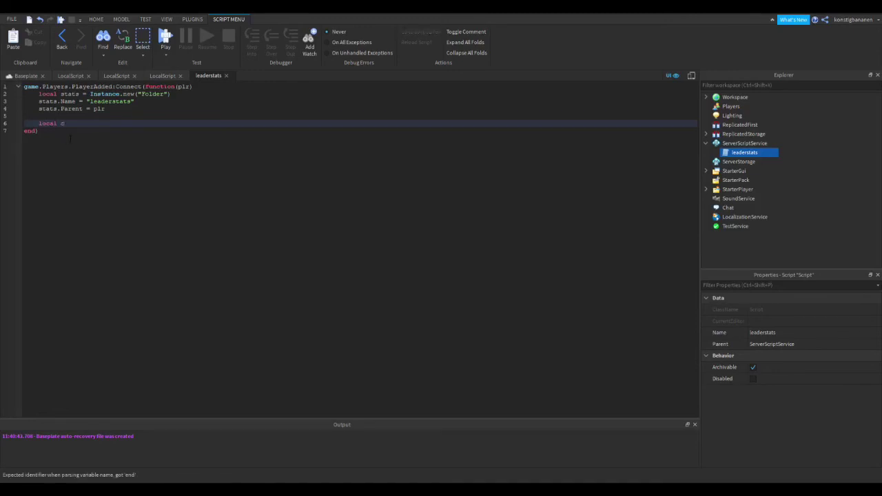
pyautogui.write('ash = Instance.new("')
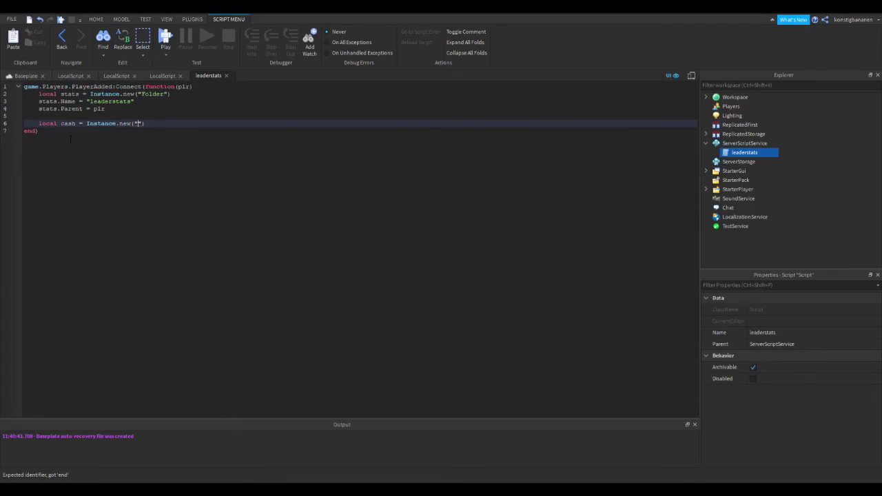
pyautogui.write('IntValue')
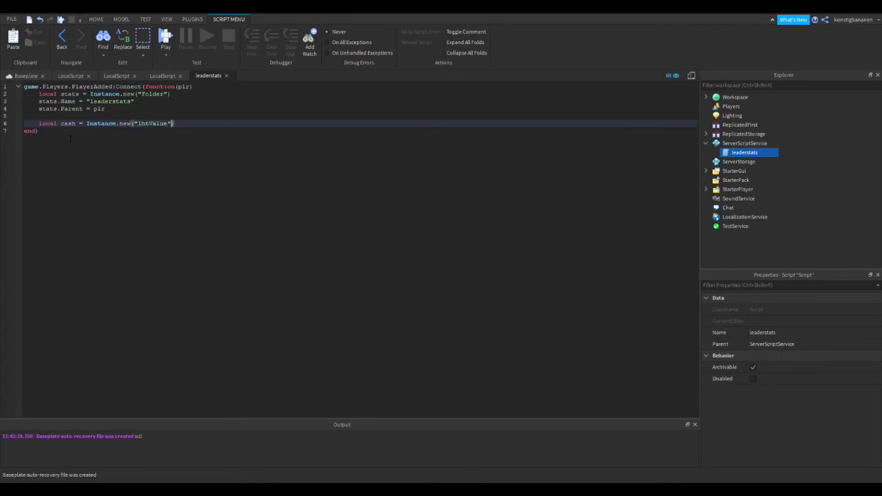
pyautogui.press('Return')
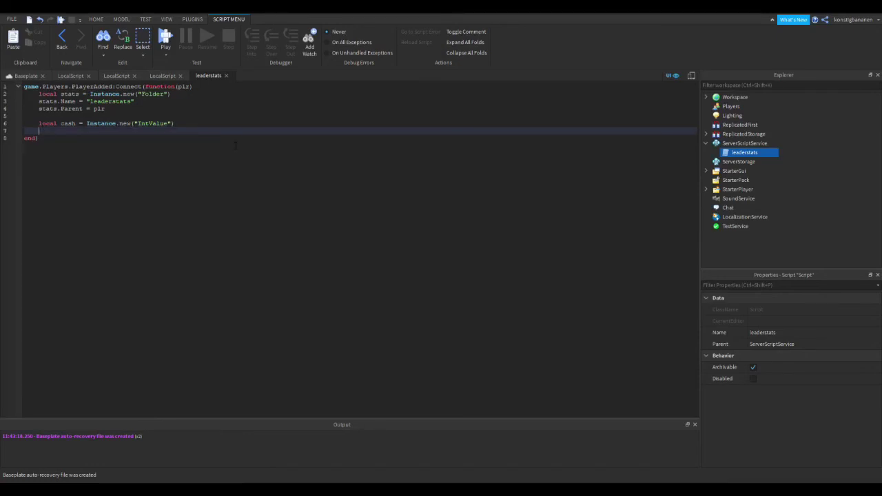
pyautogui.write('cash.')
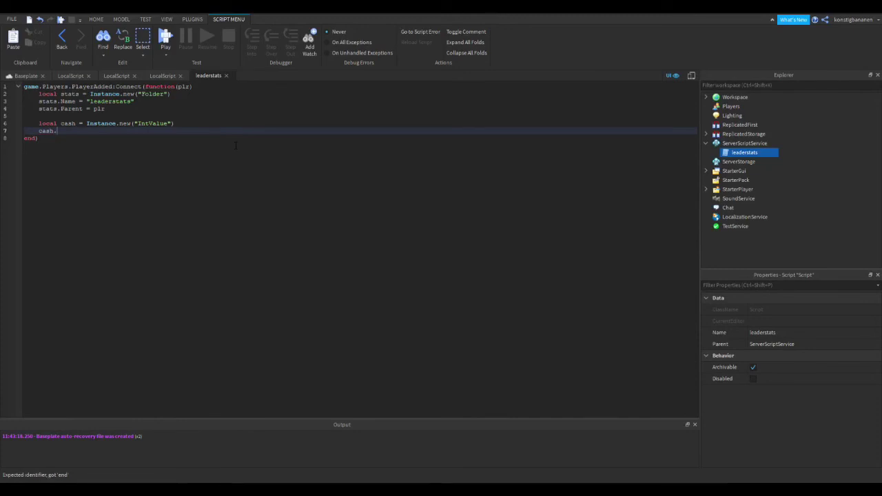
pyautogui.write('Parent = ')
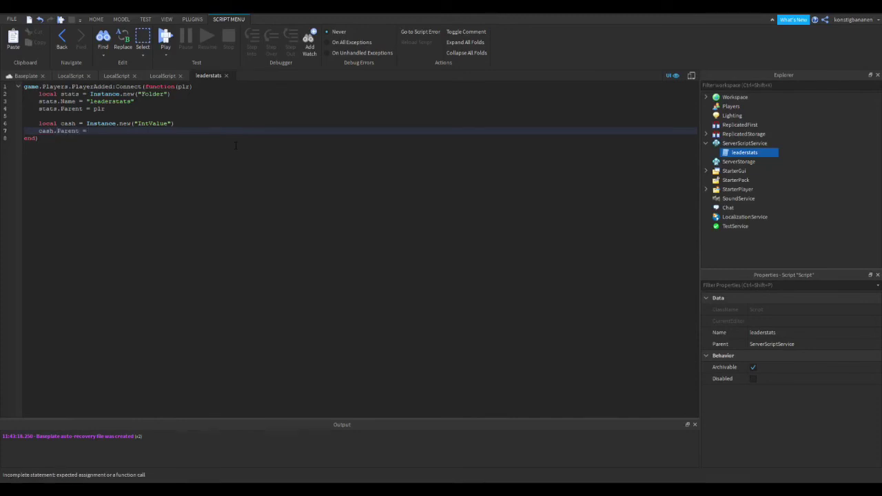
pyautogui.write('s')
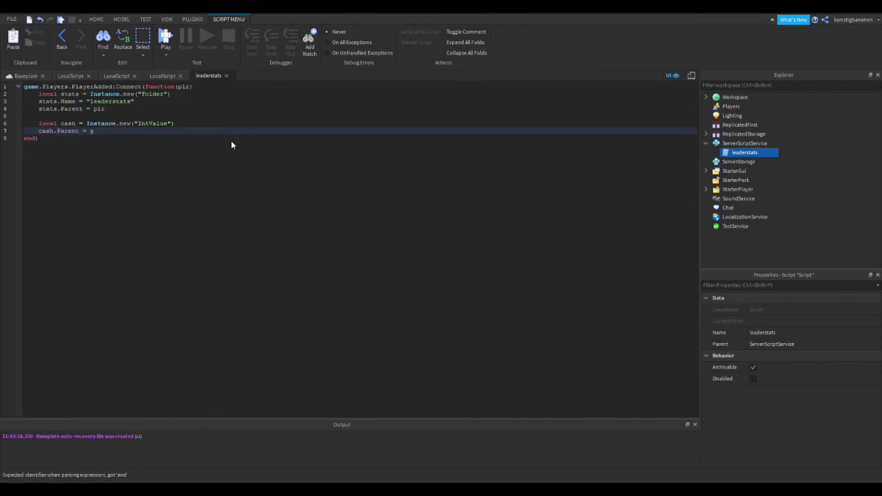
pyautogui.write('tats')
pyautogui.press('Return')
# - Set cash.Name to "Cash" and cash.Value to 0 on the lines below the cash parent assignment
pyautogui.write('c')
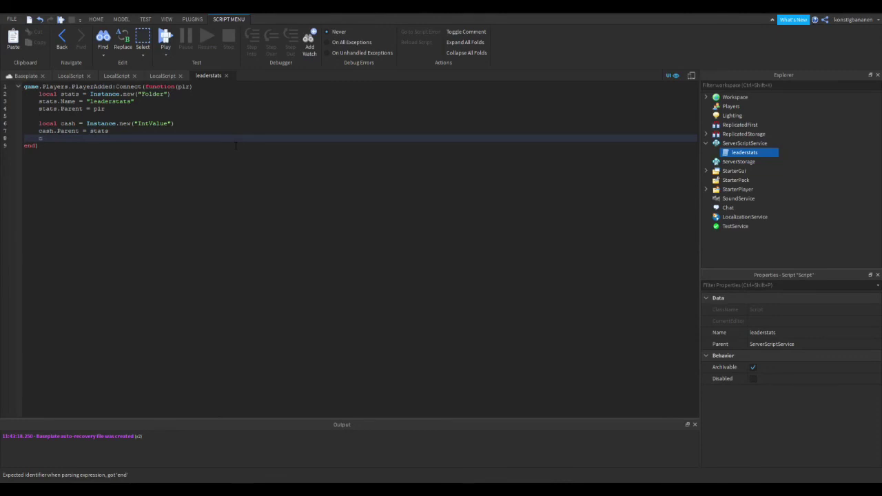
pyautogui.write('ash')
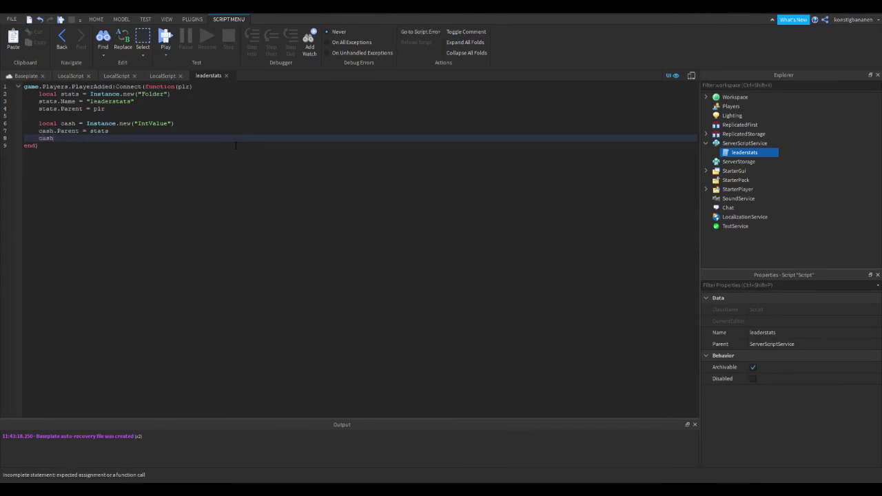
pyautogui.write('.Name')
pyautogui.write(' = ')
pyautogui.write('""')
pyautogui.write('Cash')
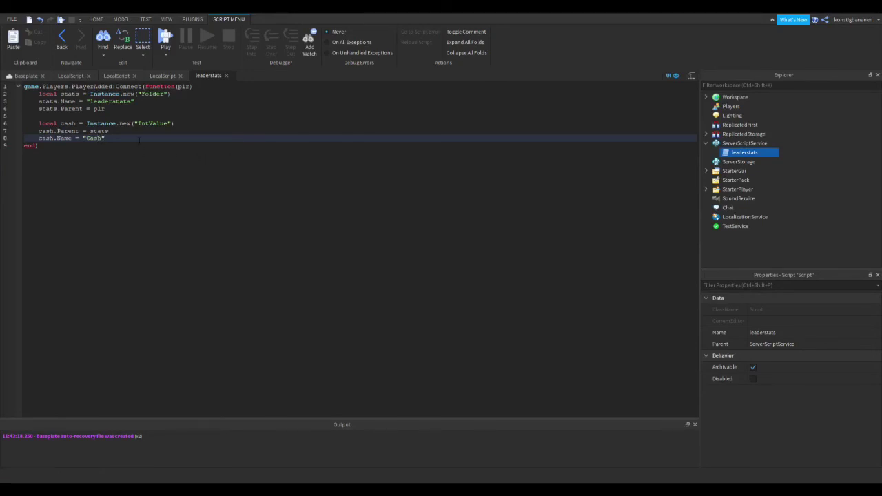
pyautogui.press('Return')
pyautogui.write('cash')
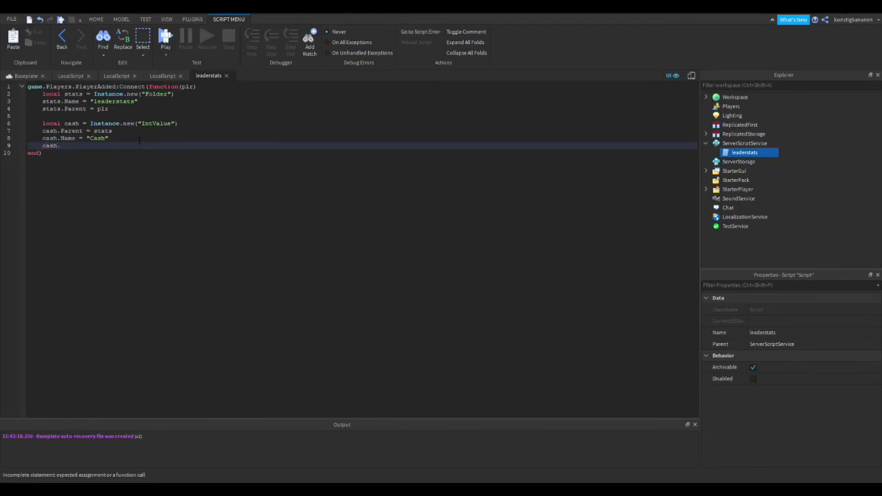
pyautogui.write('.Value = 0')
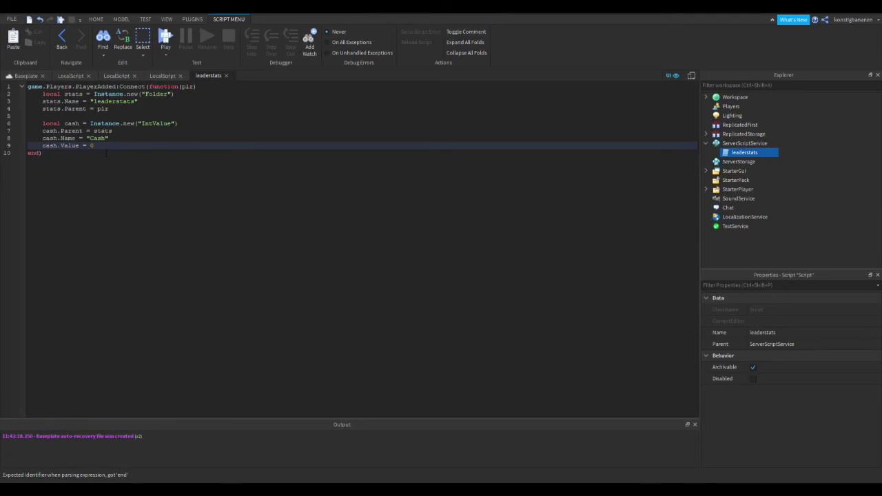
# - Return to the Baseplate view, close all open script editors and collapse the ServerScriptService branch in the Explorer
pyautogui.click(29, 76)
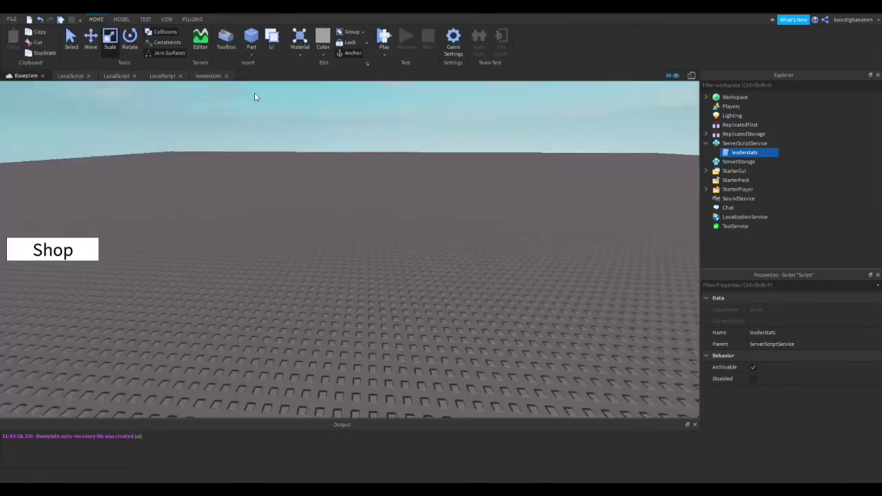
pyautogui.click(226, 77)
pyautogui.click(169, 77)
pyautogui.click(180, 77)
pyautogui.click(133, 76)
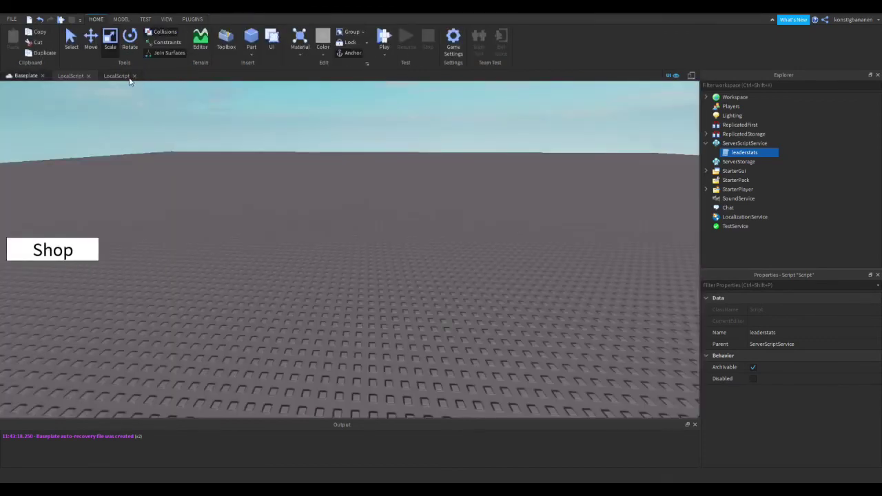
pyautogui.click(88, 75)
pyautogui.moveTo(197, 171); pyautogui.dragTo(196, 170, button='right')
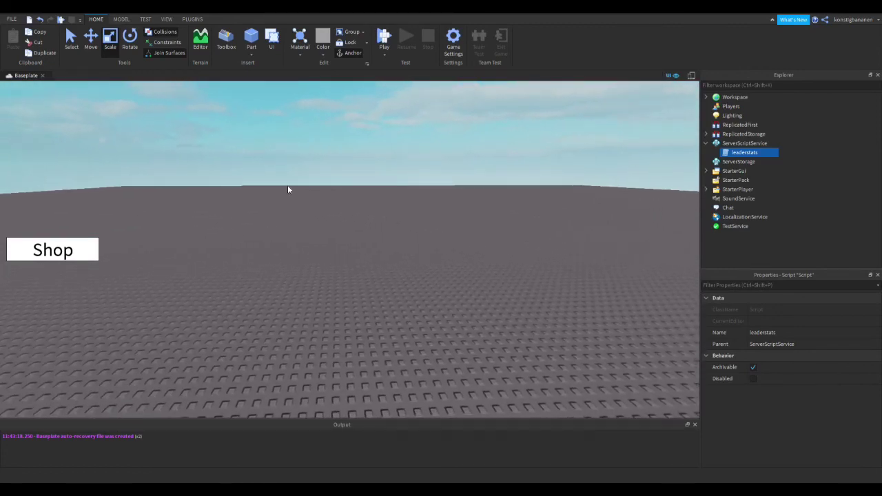
pyautogui.moveTo(325, 153); pyautogui.dragTo(326, 153, button='right')
pyautogui.click(706, 143)
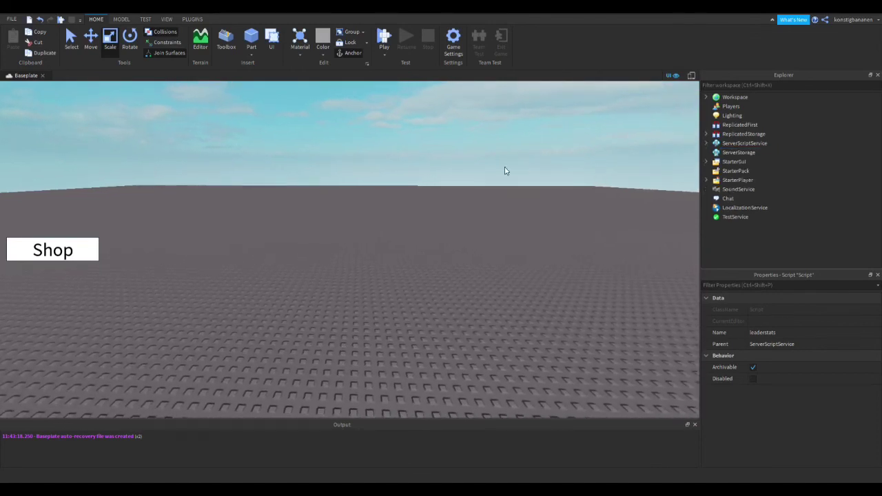